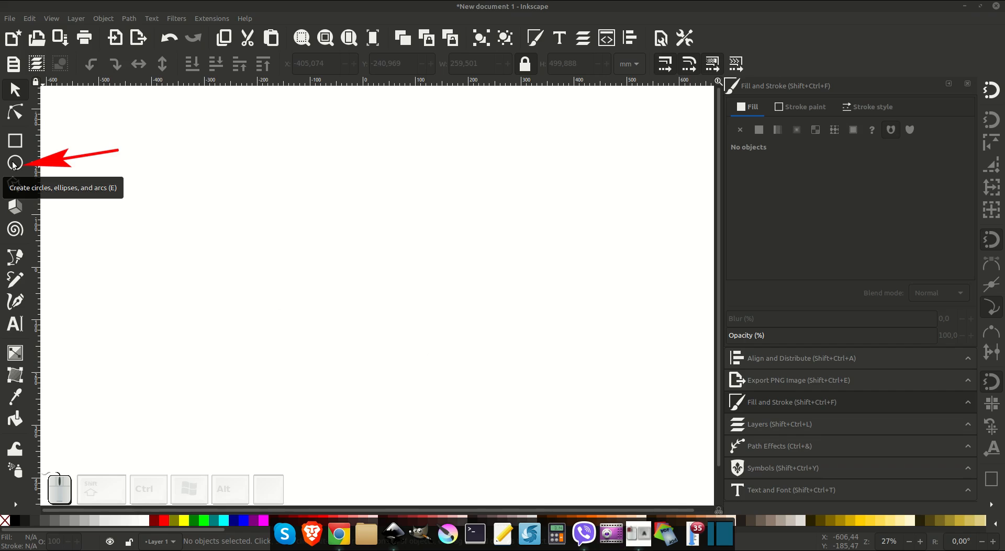
# - Draw a tall red ellipse about 339 mm wide and 549 mm high and tilt it slightly counterclockwise
pyautogui.click(14, 165)
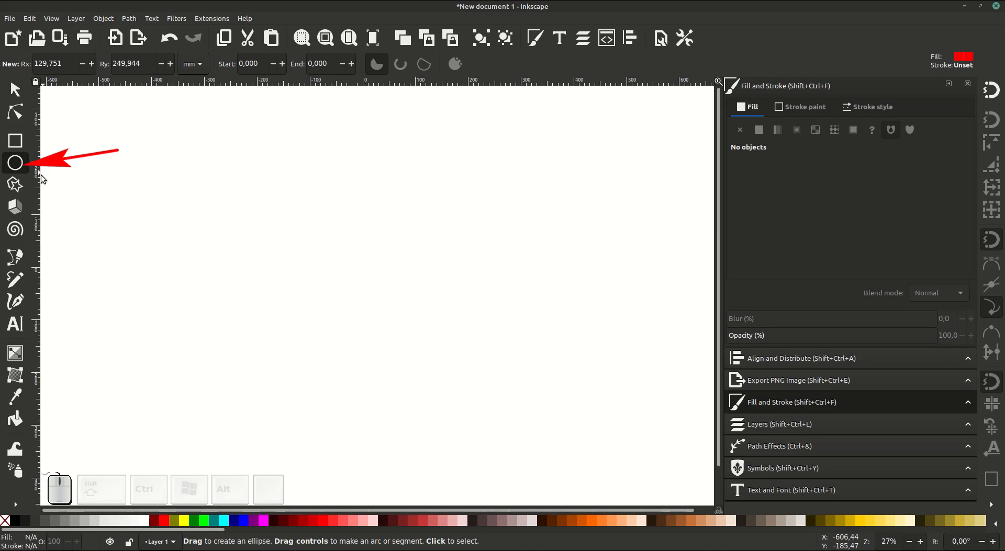
pyautogui.moveTo(210, 168); pyautogui.dragTo(389, 457)
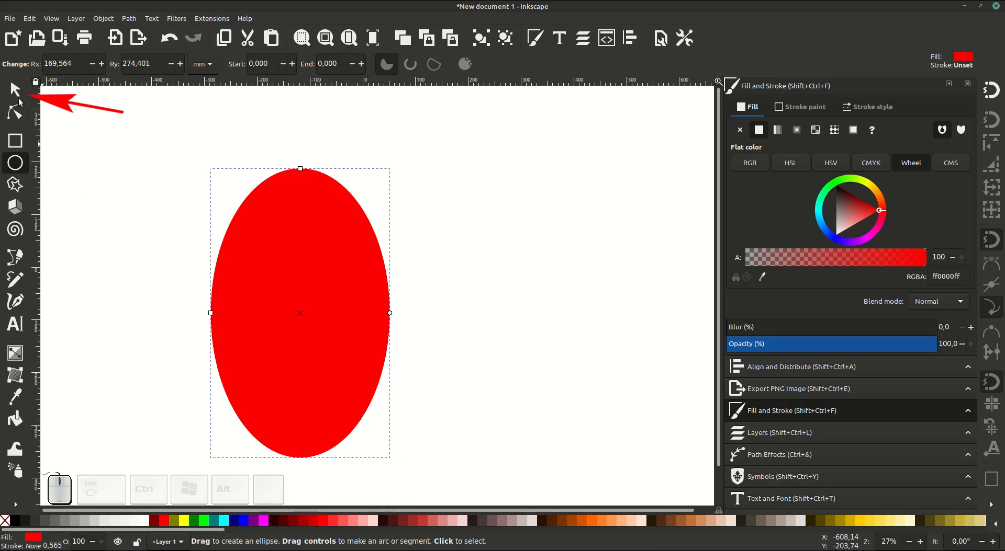
pyautogui.click(14, 89)
pyautogui.click(323, 222)
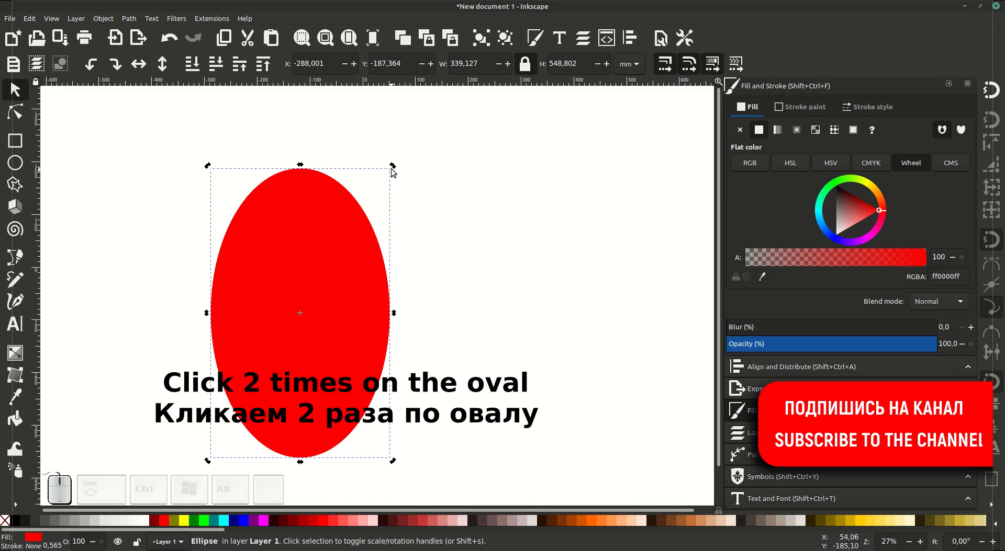
pyautogui.moveTo(394, 169); pyautogui.dragTo(344, 160)
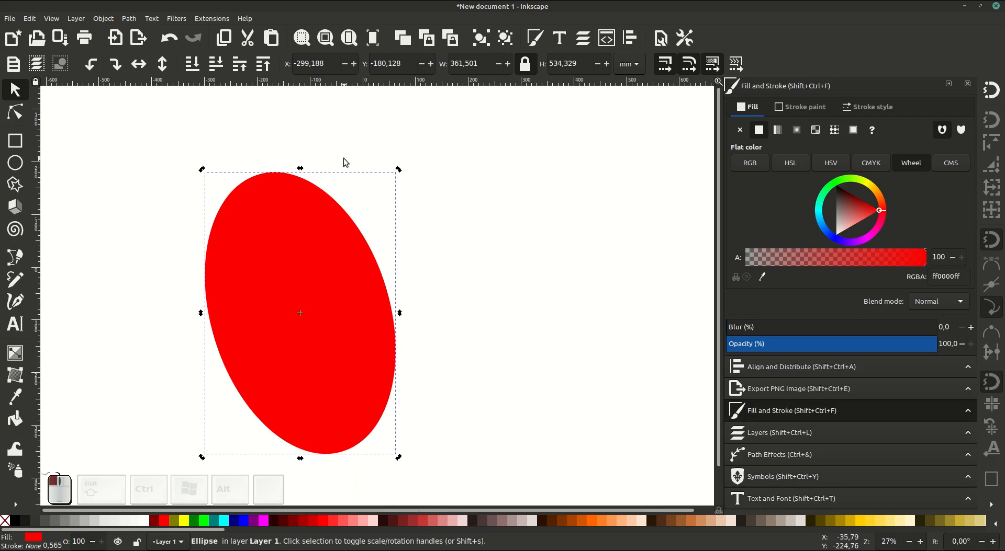
# - Duplicate the tilted oval and flip the copy horizontally
pyautogui.rightClick(299, 224)
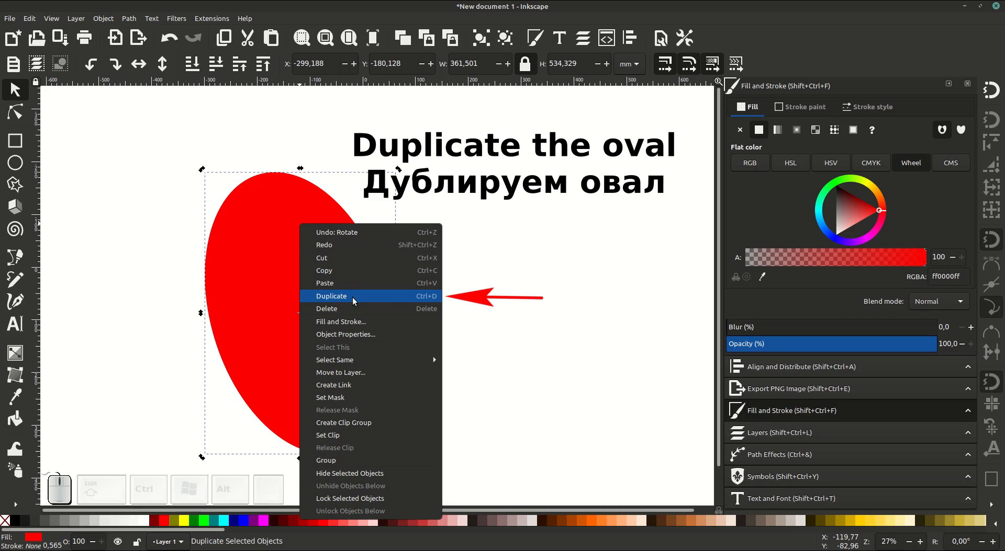
pyautogui.click(385, 297)
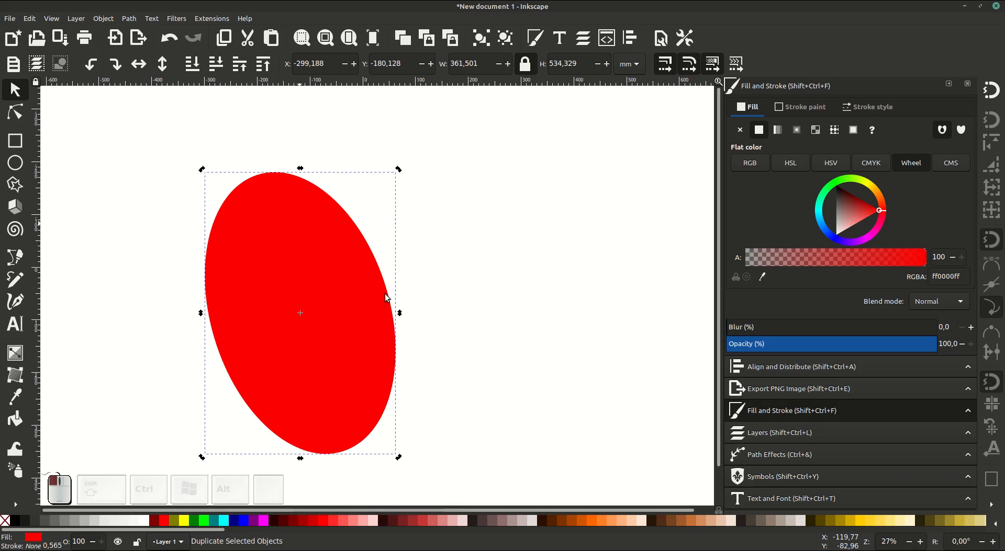
pyautogui.click(139, 65)
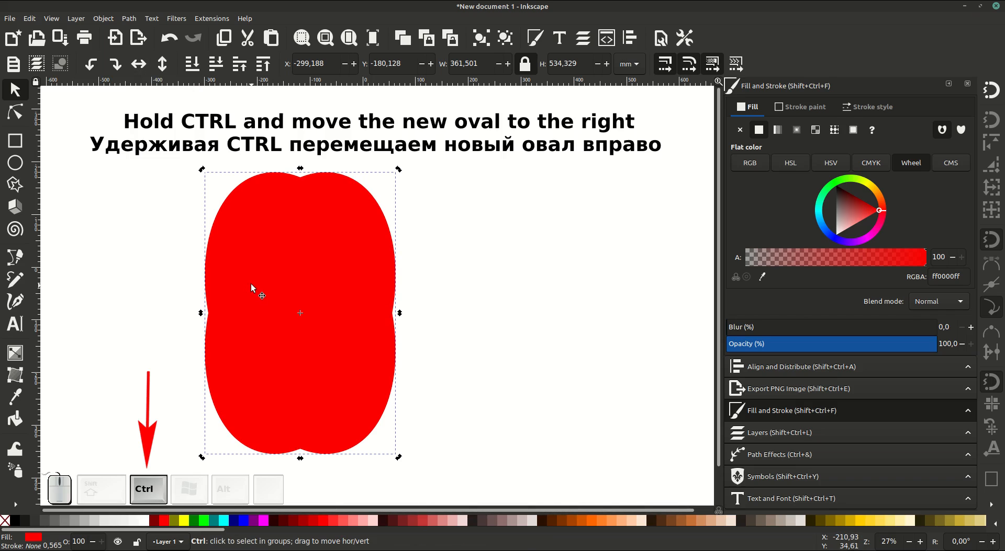
# - Move the mirrored oval horizontally about 213 mm to the right and merge both ovals with Union
pyautogui.moveTo(265, 290); pyautogui.dragTo(367, 303)
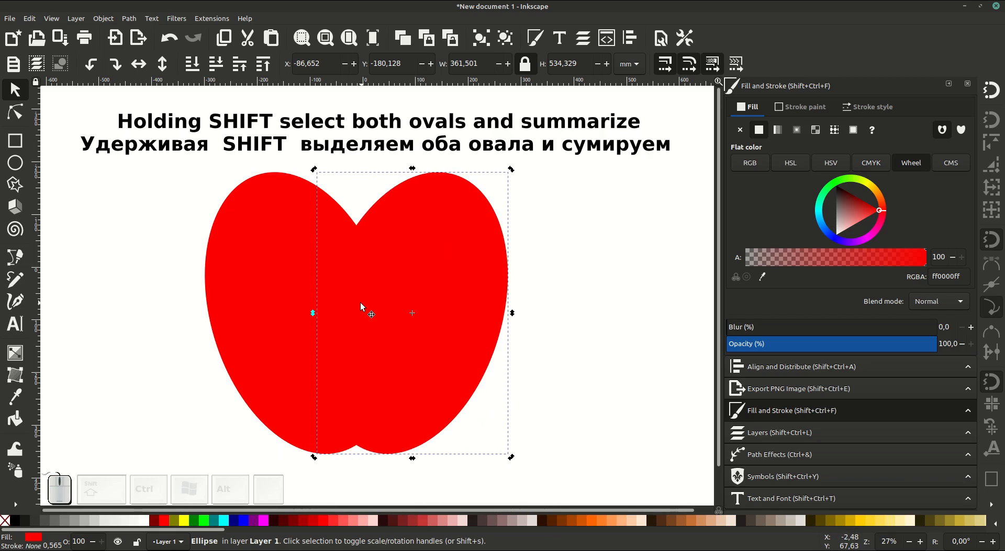
pyautogui.press('shift')
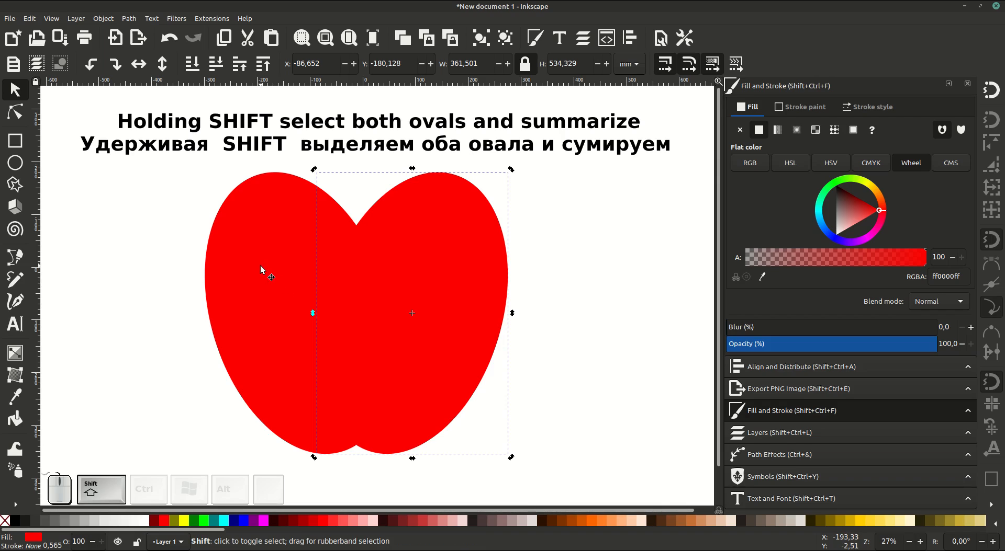
pyautogui.keyDown('shift'); pyautogui.click(260, 267); pyautogui.keyUp('shift')
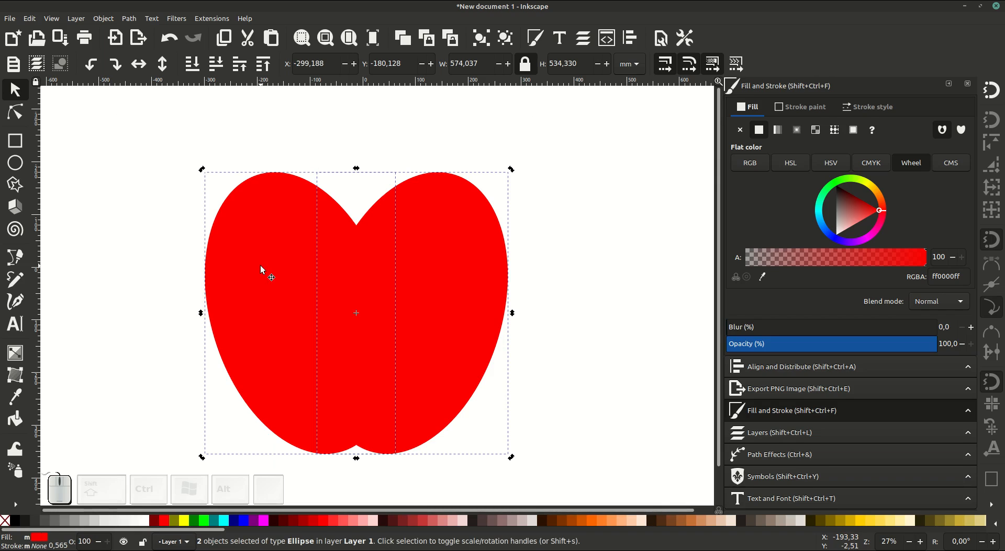
pyautogui.click(131, 19)
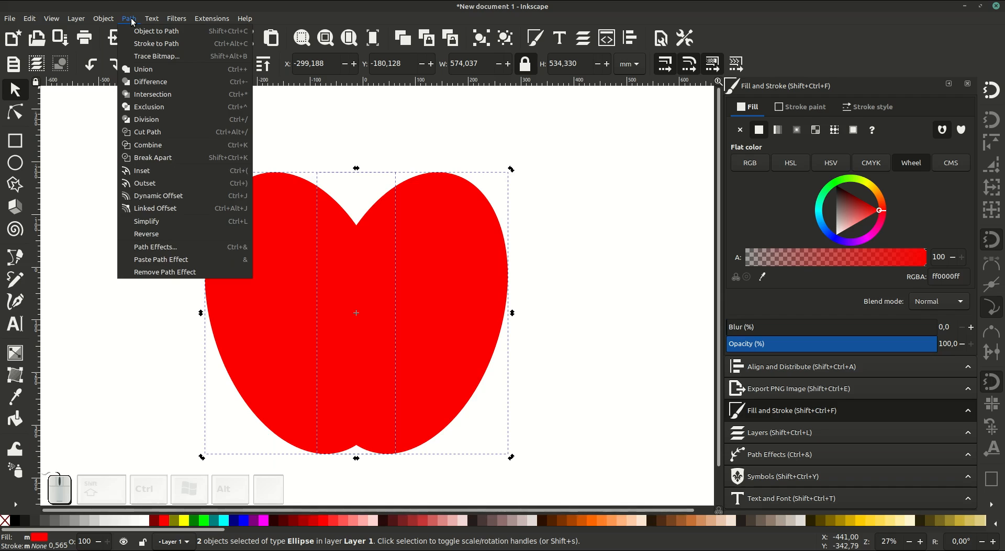
pyautogui.click(189, 70)
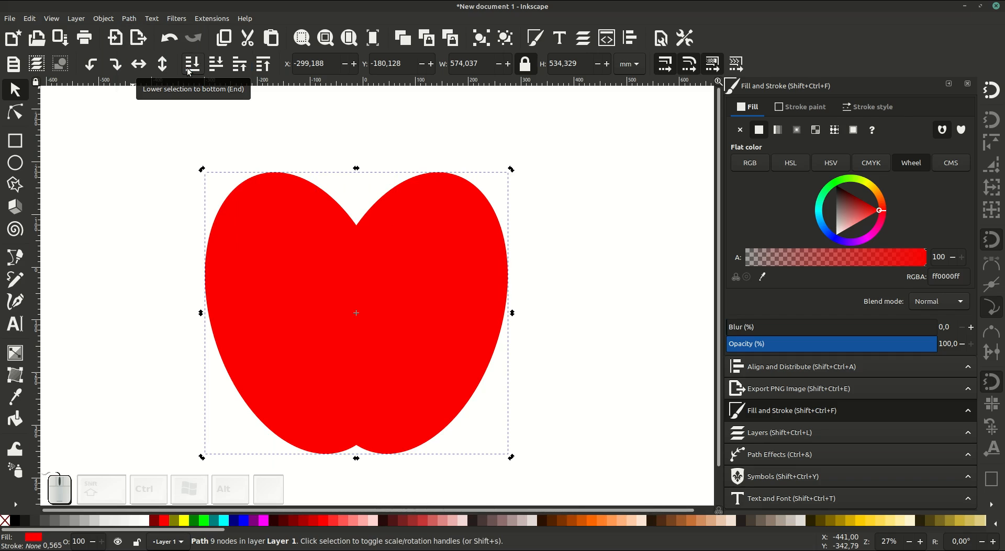
# - Make the node in the shape's upper notch smooth, level its handles and raise it to form a shallow dip
pyautogui.click(15, 113)
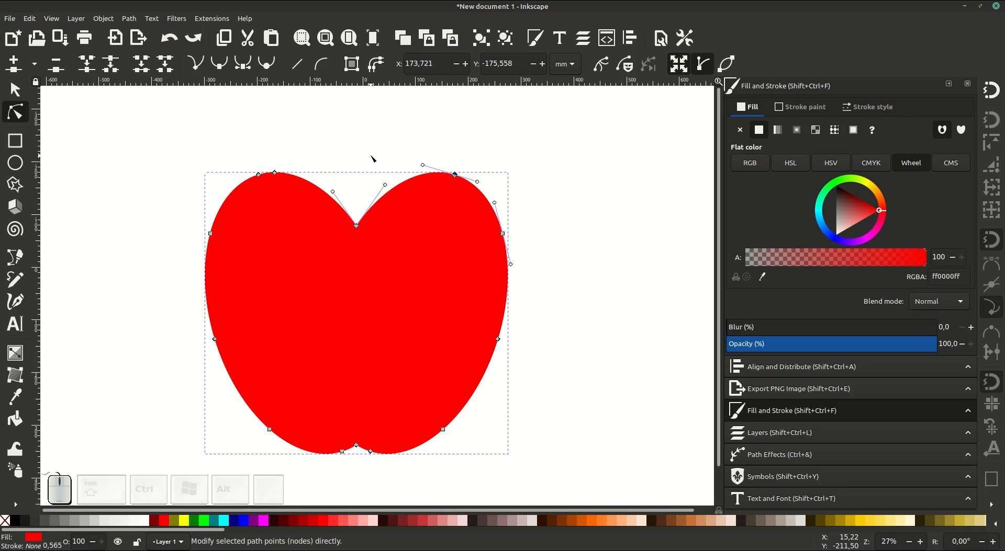
pyautogui.click(356, 226)
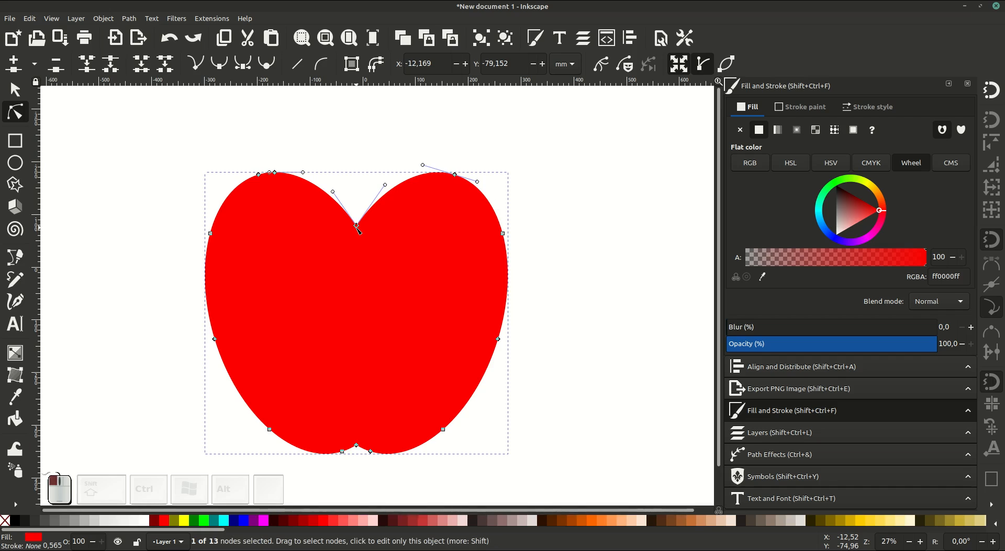
pyautogui.click(219, 67)
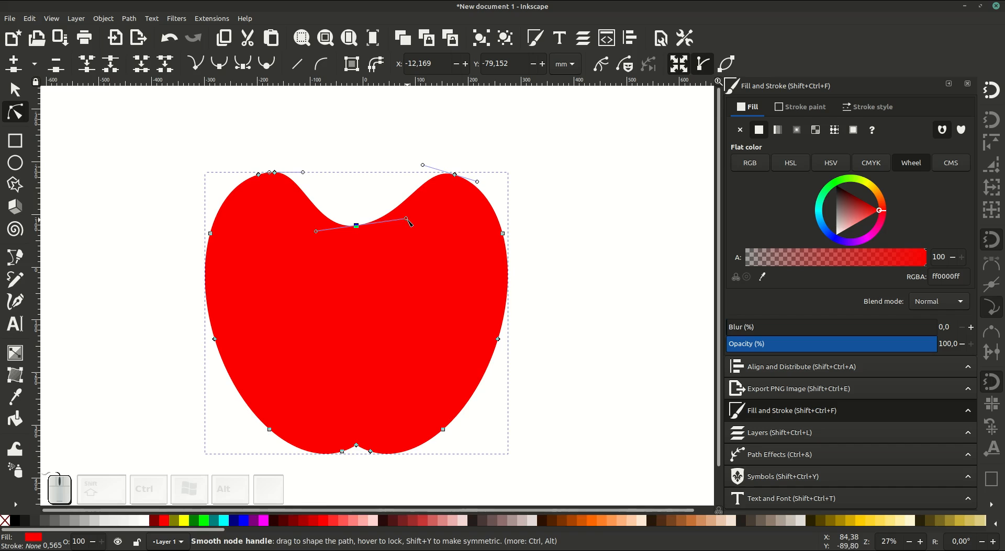
pyautogui.moveTo(407, 218); pyautogui.dragTo(358, 186)
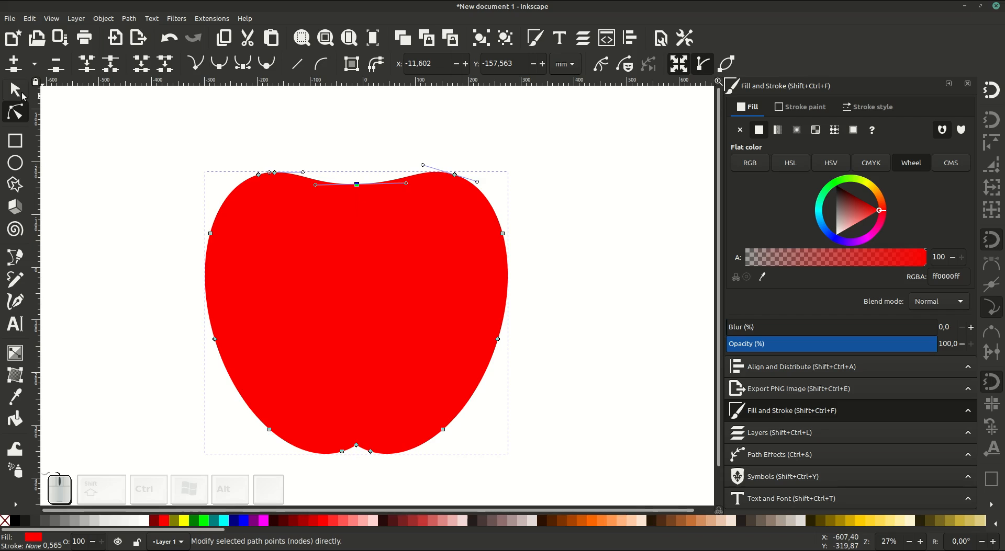
# - Move the whole apple shape about 42 mm right and 25 mm up on the canvas
pyautogui.click(16, 91)
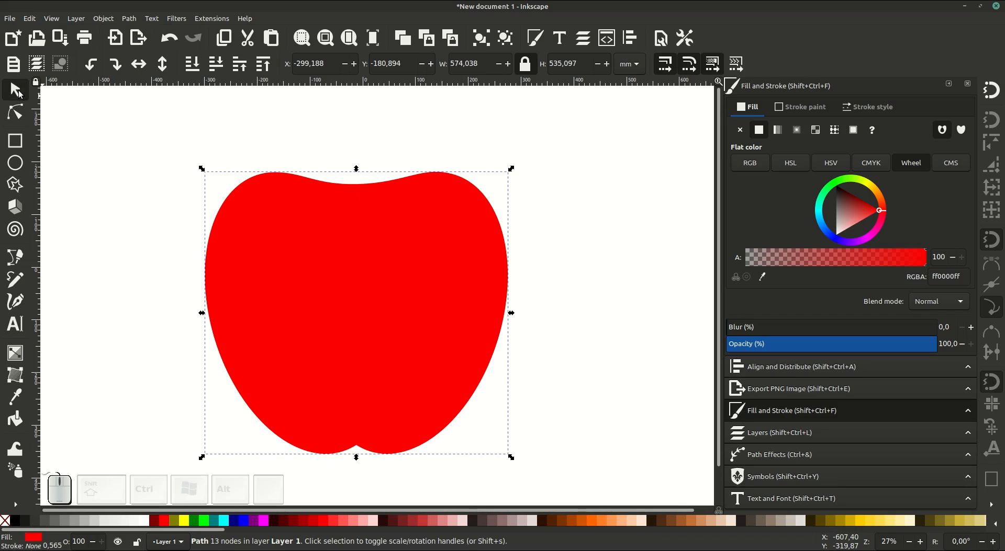
pyautogui.click(532, 268)
pyautogui.moveTo(387, 282); pyautogui.dragTo(419, 276)
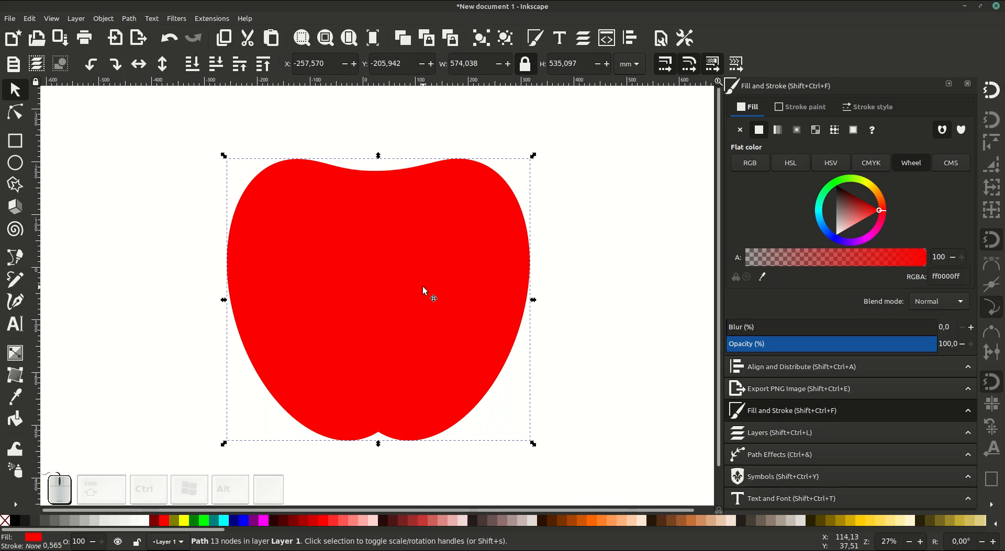
# - Draw a closed five-node Bezier path with straight segments around the apple's lower right part, extending beyond its outline
pyautogui.click(16, 261)
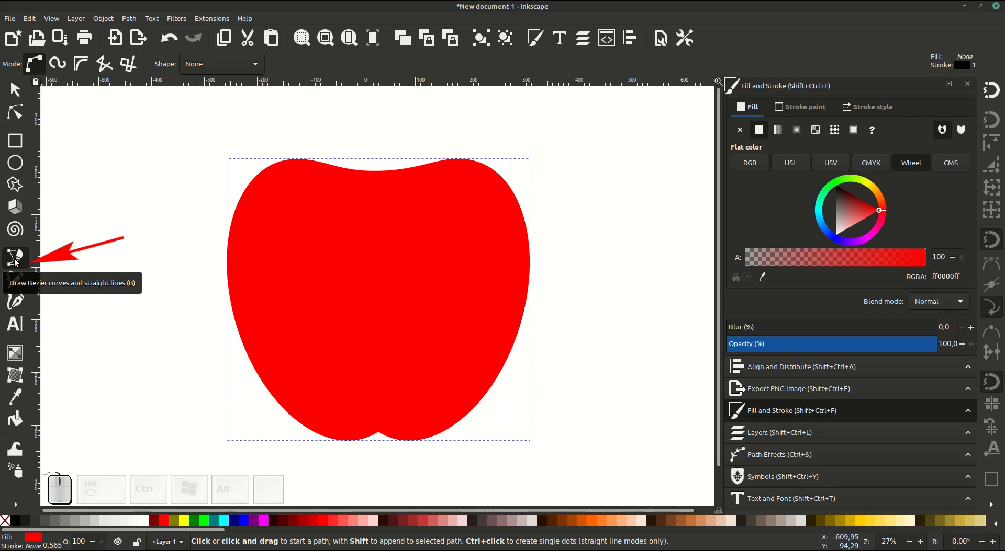
pyautogui.click(256, 398)
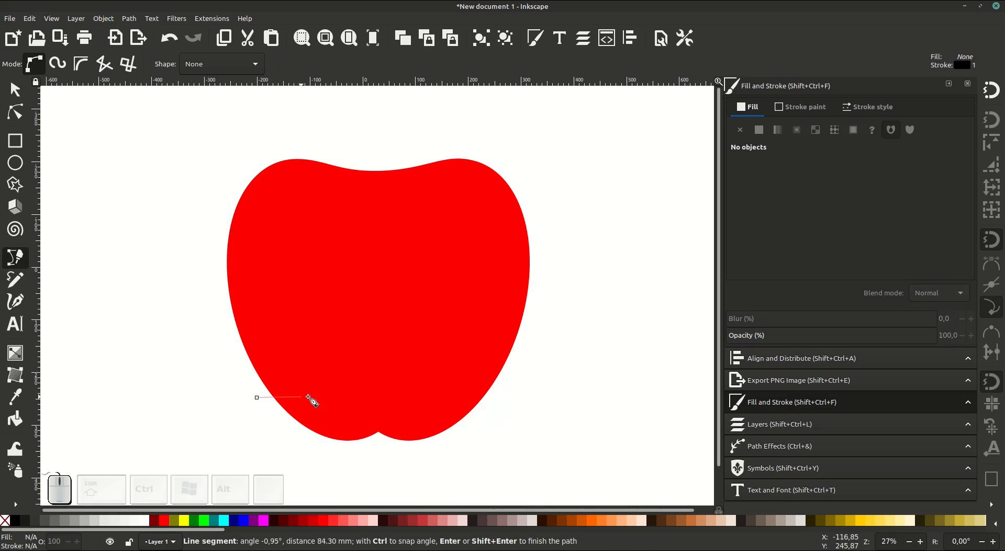
pyautogui.click(396, 390)
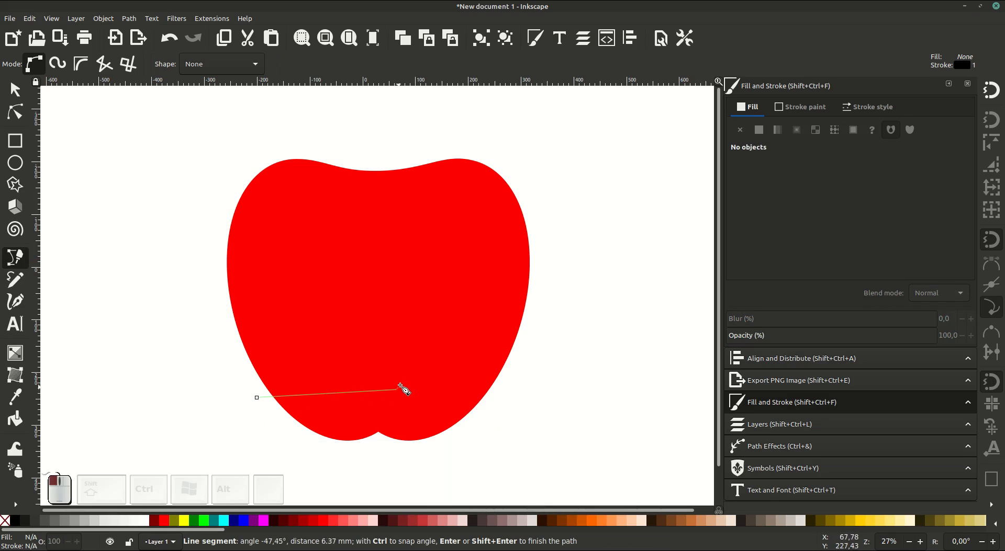
pyautogui.click(555, 220)
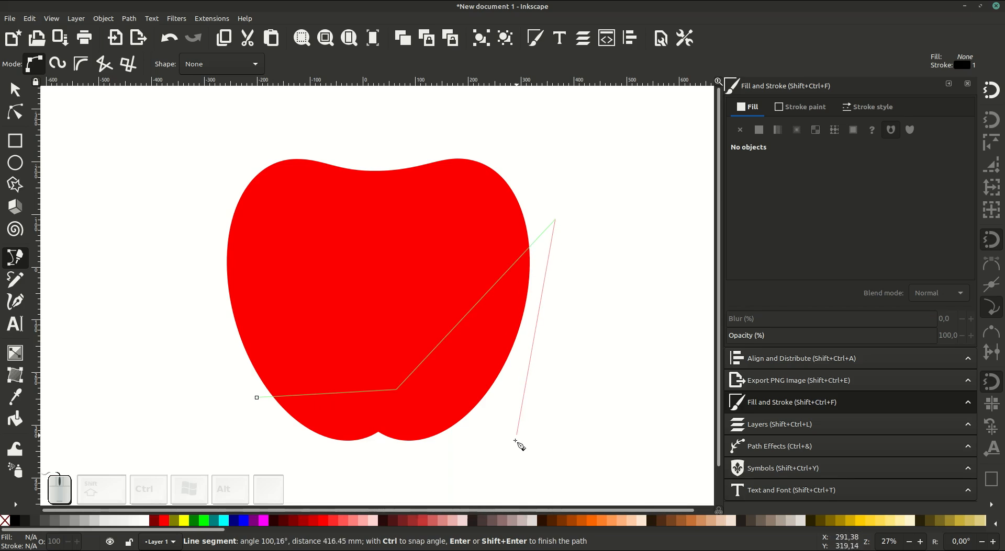
pyautogui.click(513, 461)
pyautogui.click(333, 477)
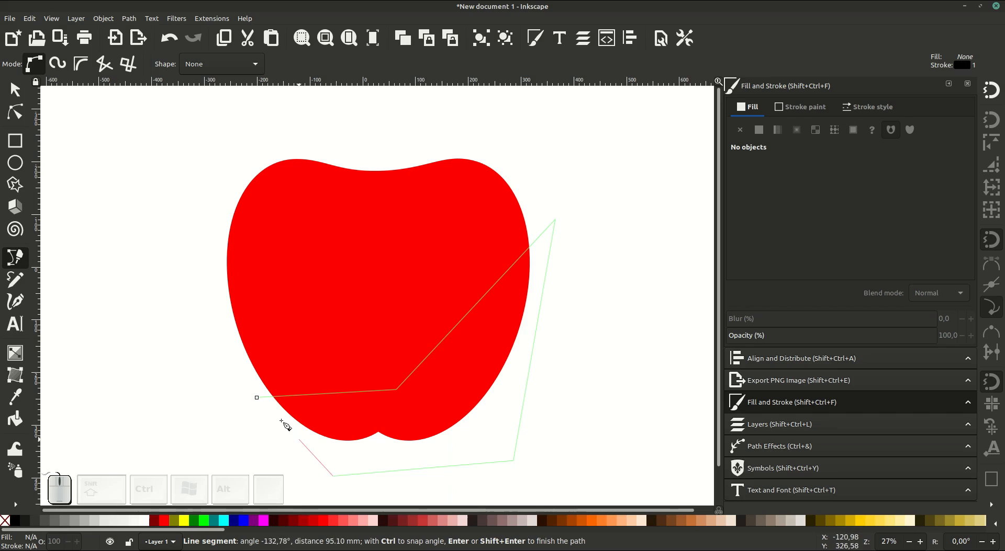
pyautogui.click(257, 398)
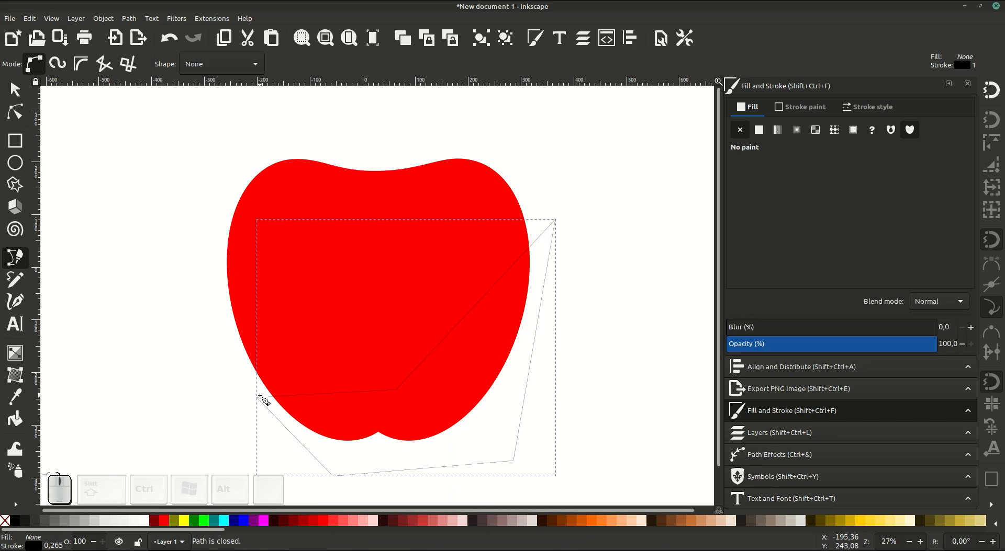
# - Make the path's node inside the apple smooth and move it to about X 82.6, Y 254.6 mm
pyautogui.click(18, 115)
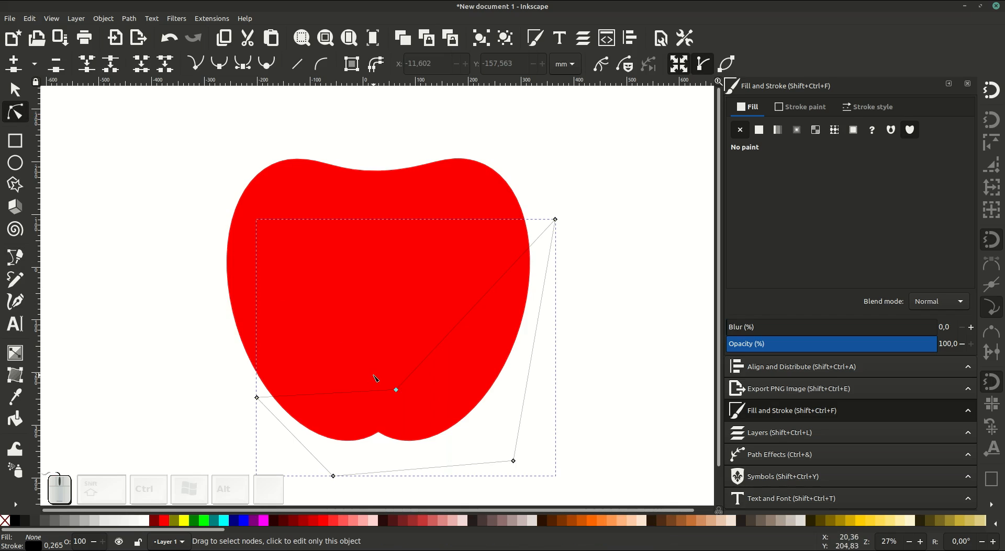
pyautogui.click(416, 404)
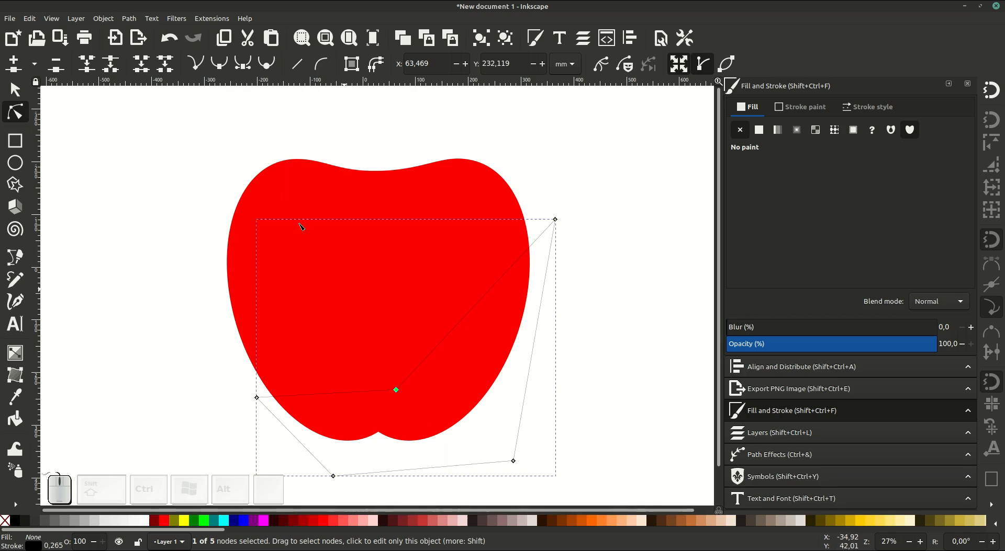
pyautogui.click(220, 71)
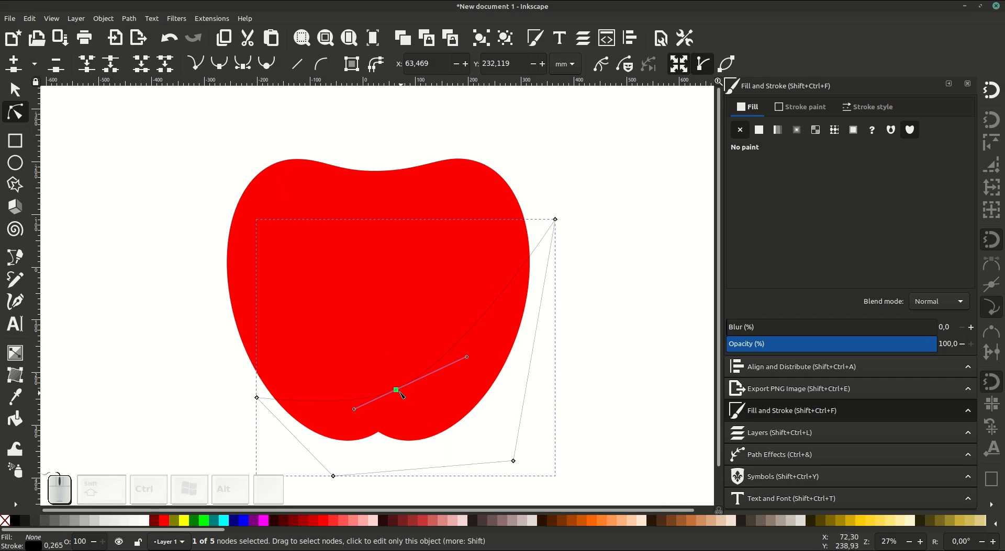
pyautogui.moveTo(396, 389)
pyautogui.mouseDown()
pyautogui.moveTo(405, 384)
pyautogui.moveTo(407, 401)
pyautogui.mouseUp()
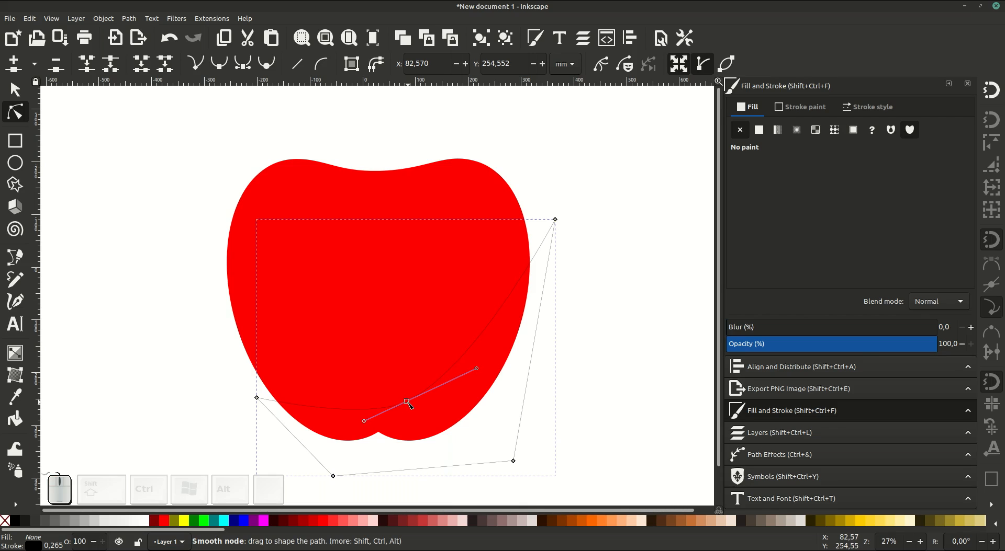
# - Duplicate the red apple and intersect the copy with the curved five-node path
pyautogui.click(17, 91)
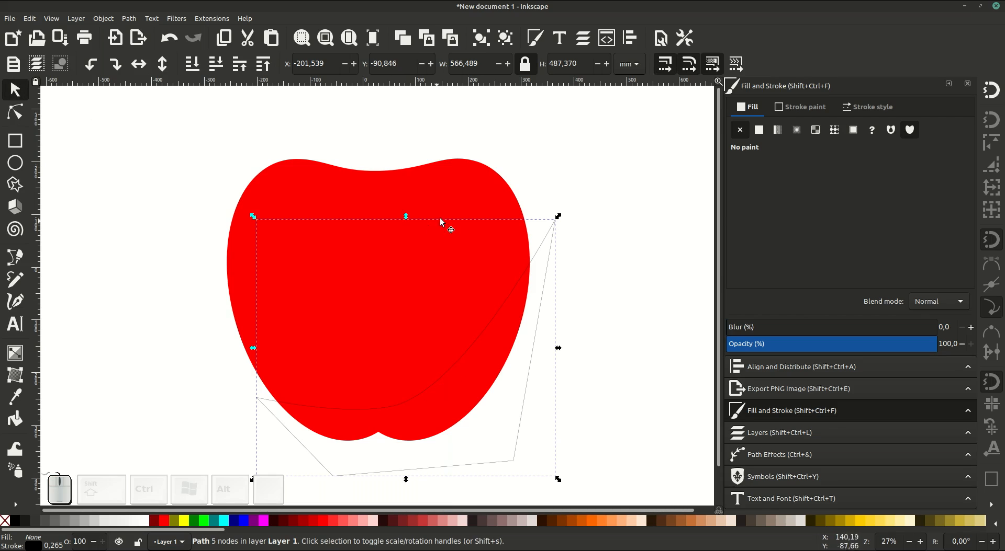
pyautogui.click(448, 205)
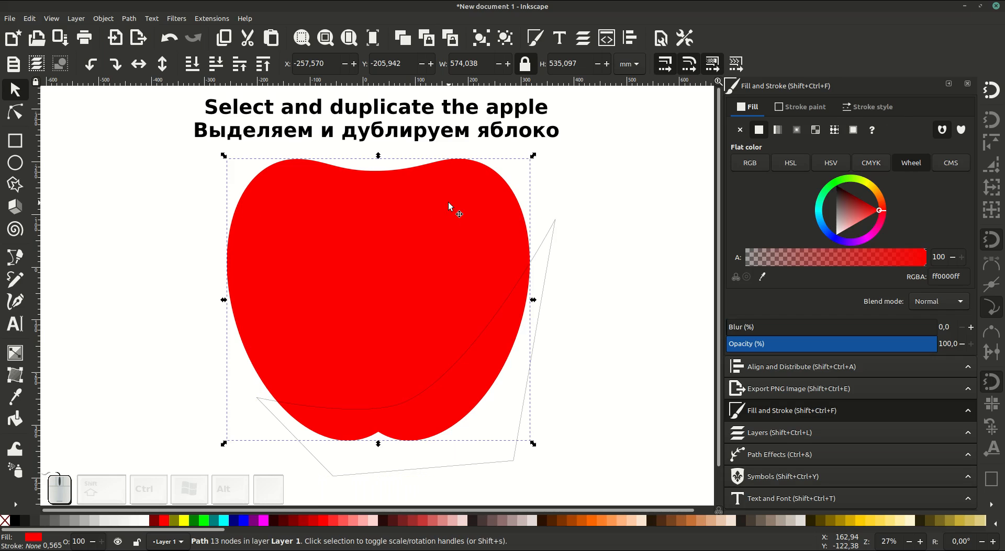
pyautogui.rightClick(449, 204)
pyautogui.click(486, 275)
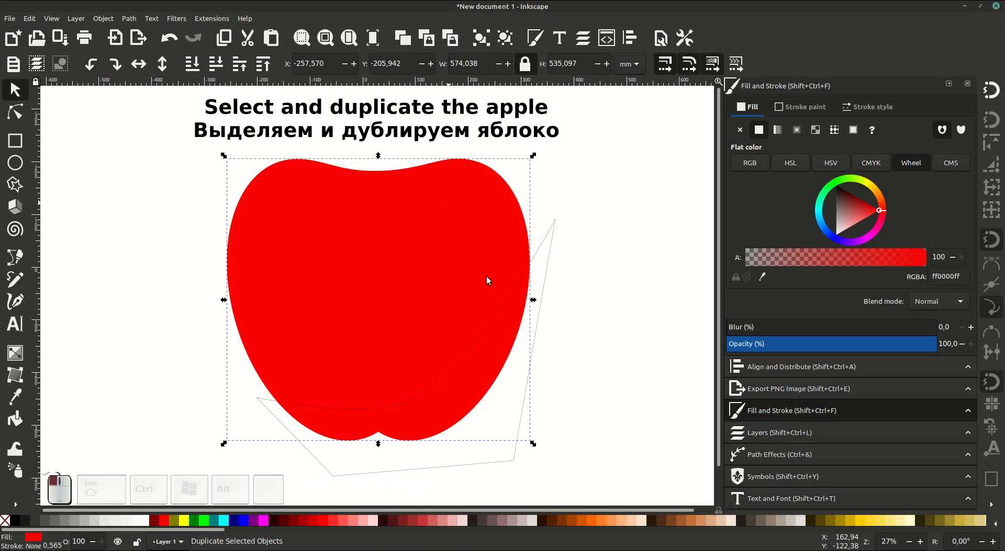
pyautogui.keyDown('shift'); pyautogui.click(547, 268); pyautogui.keyUp('shift')
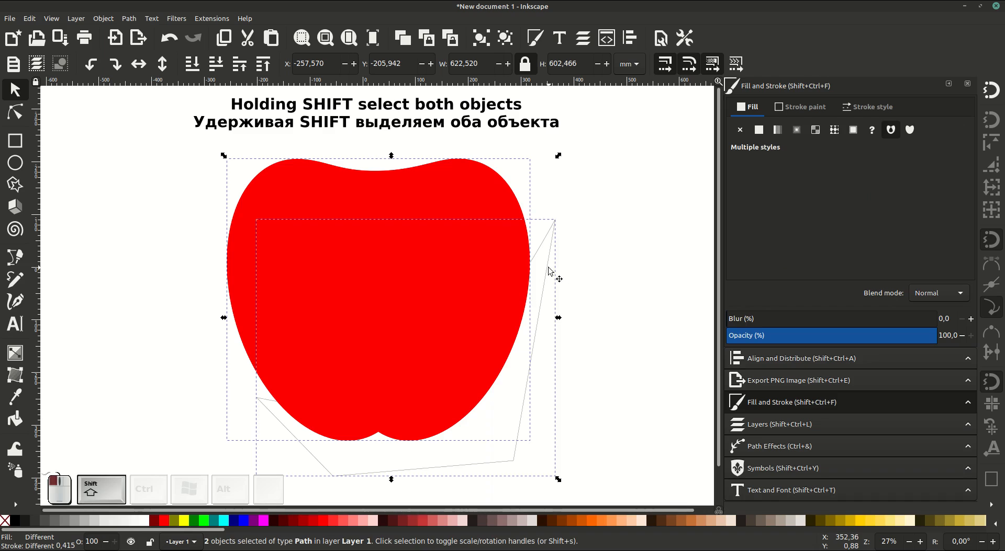
pyautogui.click(131, 20)
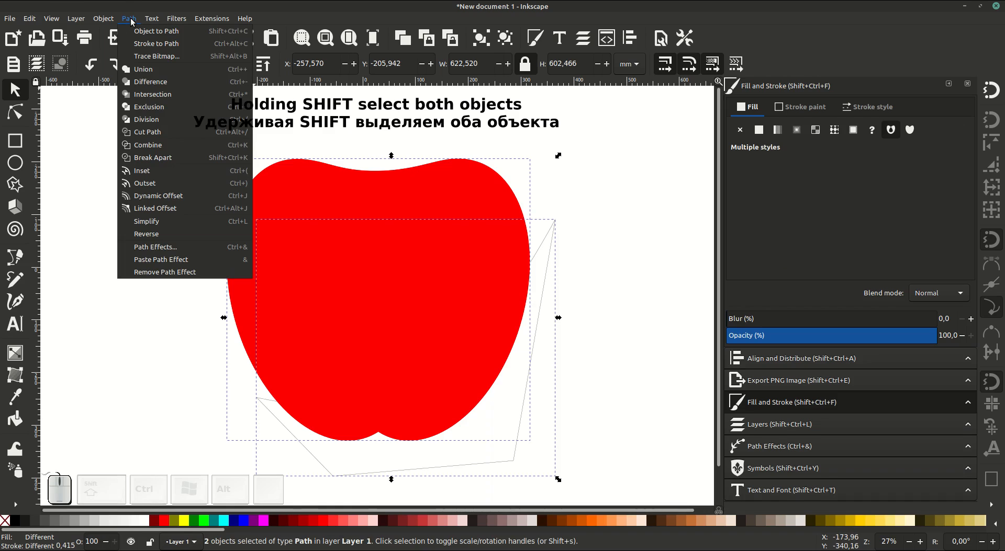
pyautogui.click(200, 94)
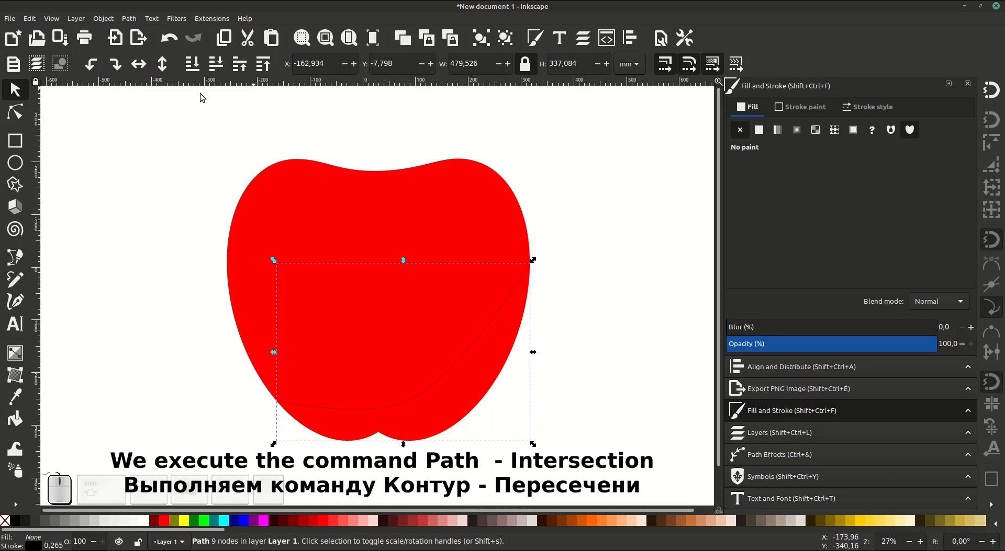
# - Remove the intersected shape's stroke and fill it with a flat CMYK colour of C 0, M 100, Y 100, K 20
pyautogui.click(801, 109)
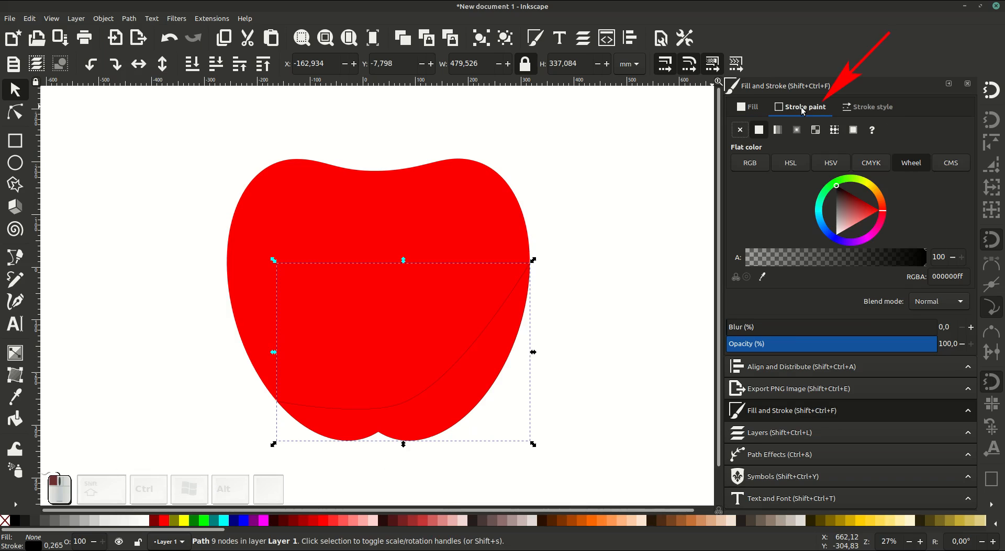
pyautogui.click(739, 132)
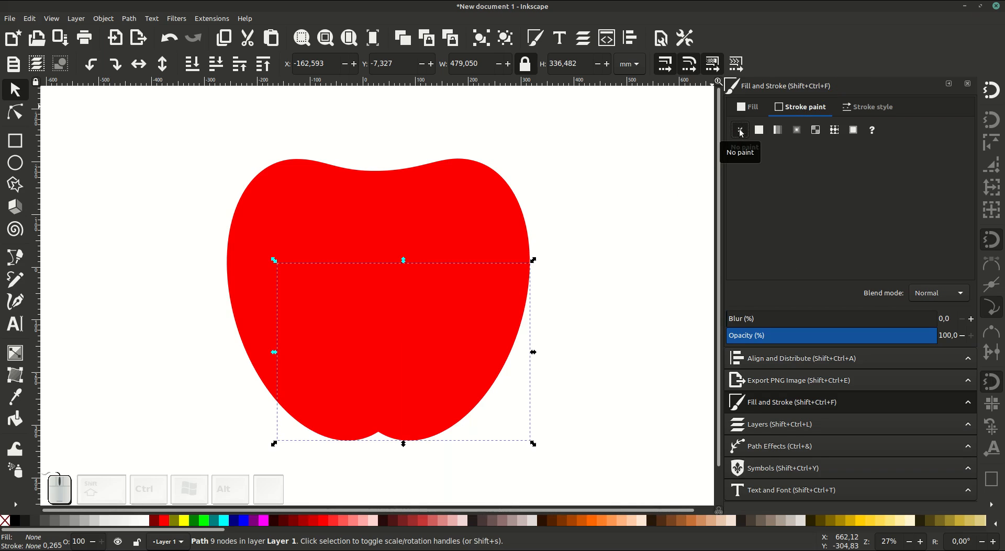
pyautogui.click(746, 109)
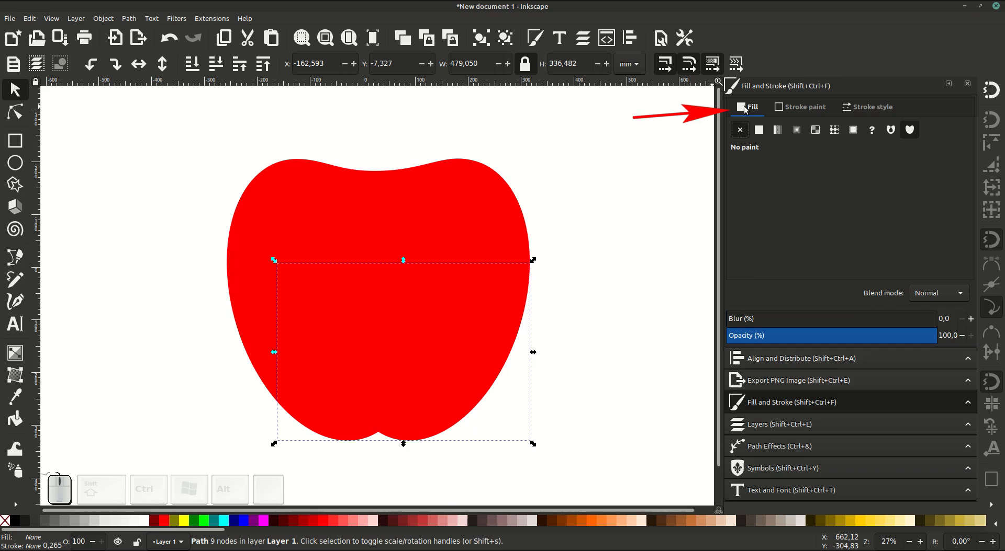
pyautogui.click(759, 131)
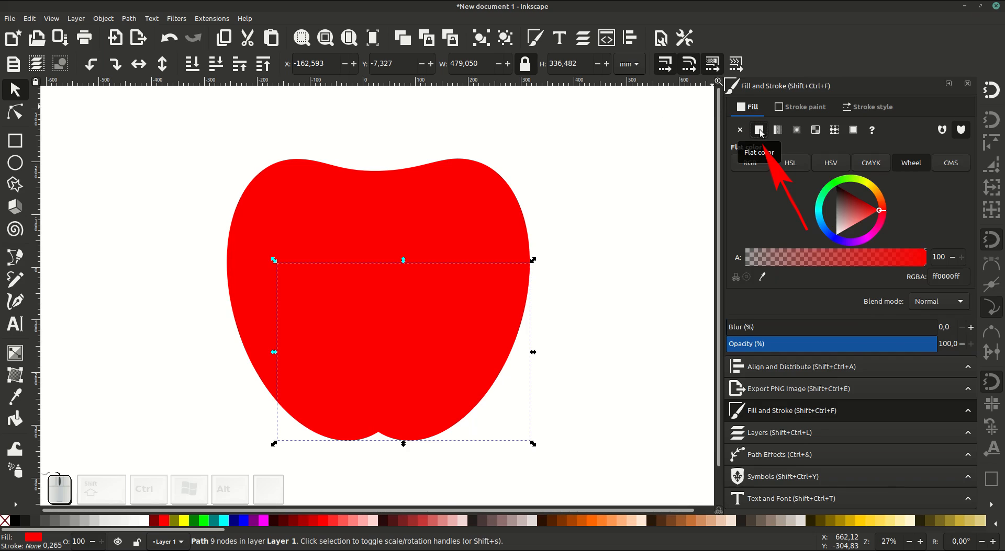
pyautogui.click(866, 164)
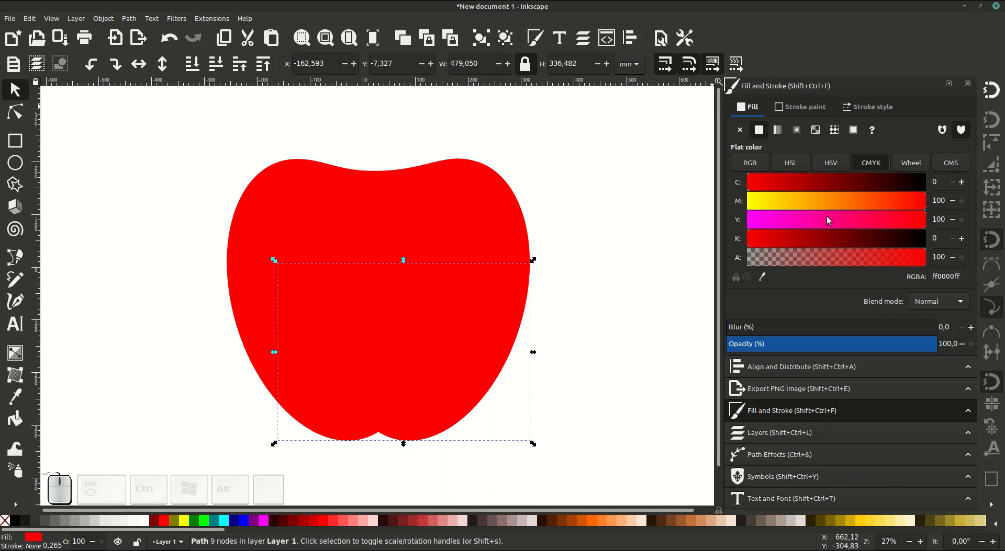
pyautogui.moveTo(783, 237); pyautogui.dragTo(783, 234)
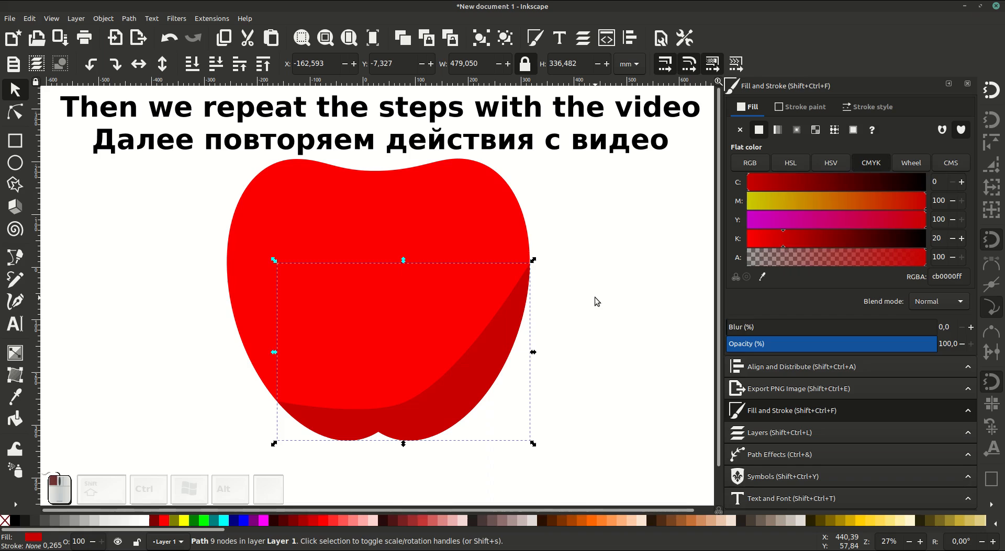
pyautogui.click(595, 297)
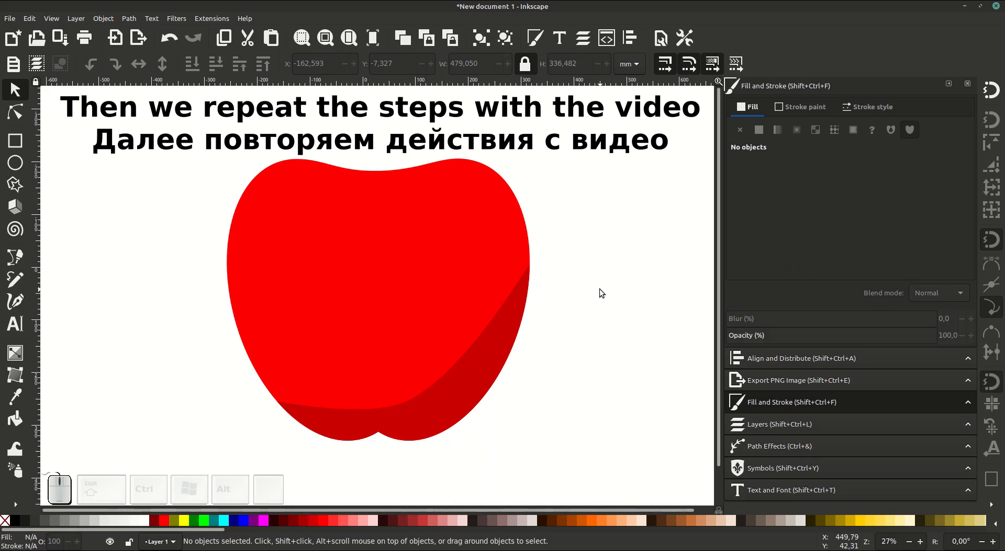
# - Draw a closed four-node Bezier path with straight segments, about 191 mm wide and 62 mm high, just below the apple's top dip
pyautogui.click(14, 257)
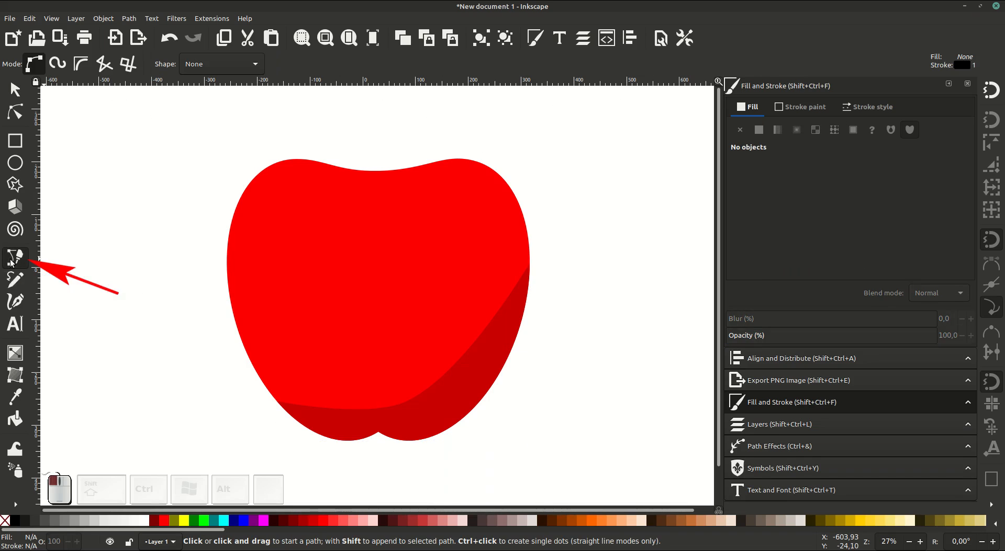
pyautogui.click(339, 179)
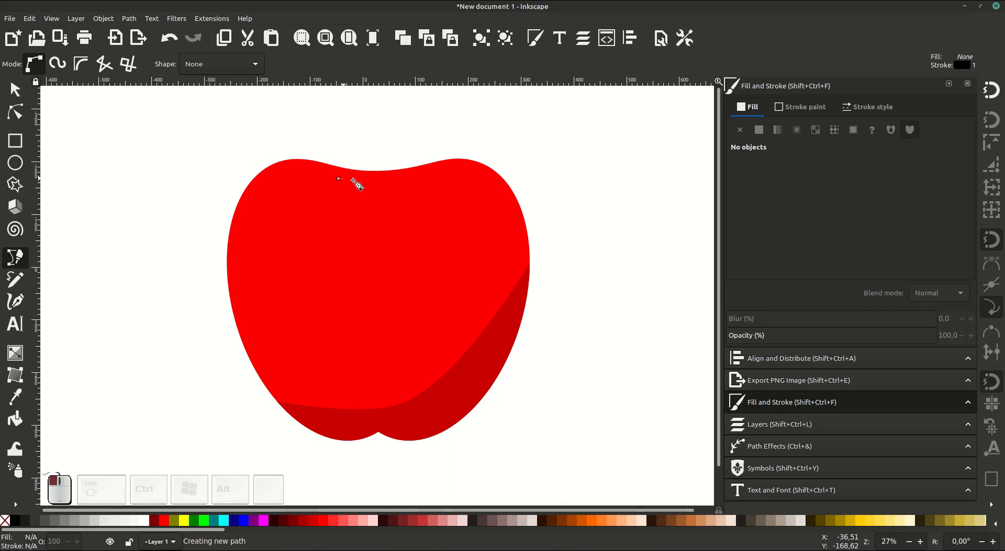
pyautogui.click(382, 183)
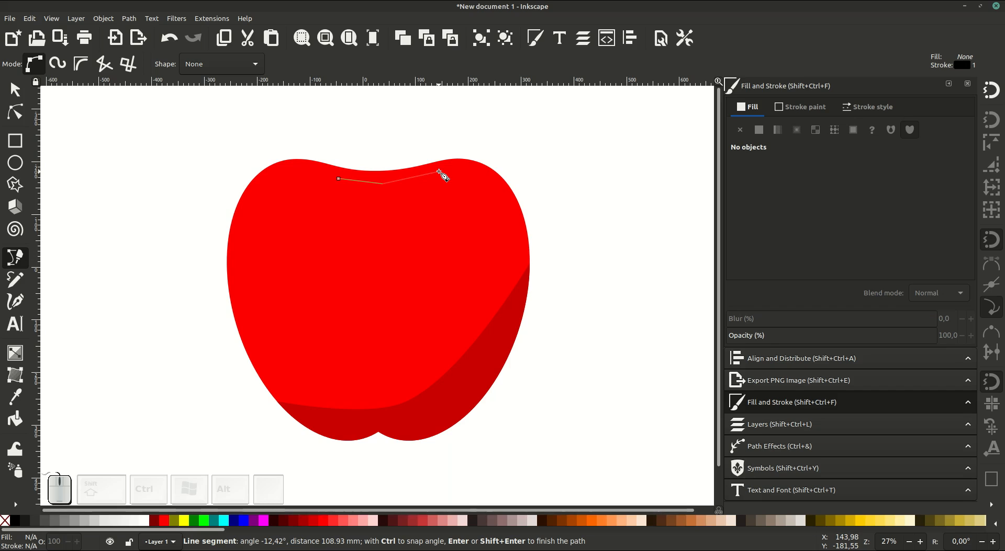
pyautogui.click(439, 172)
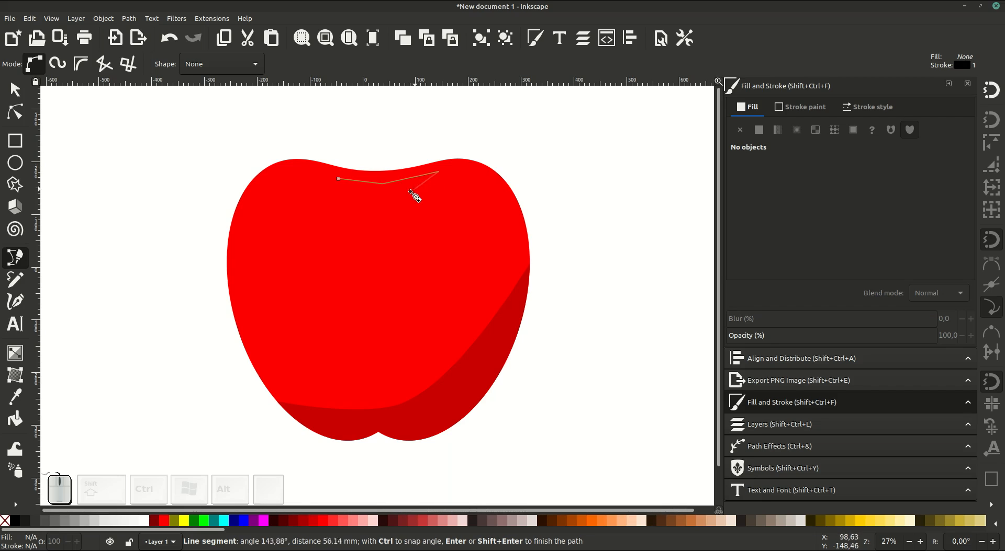
pyautogui.click(384, 204)
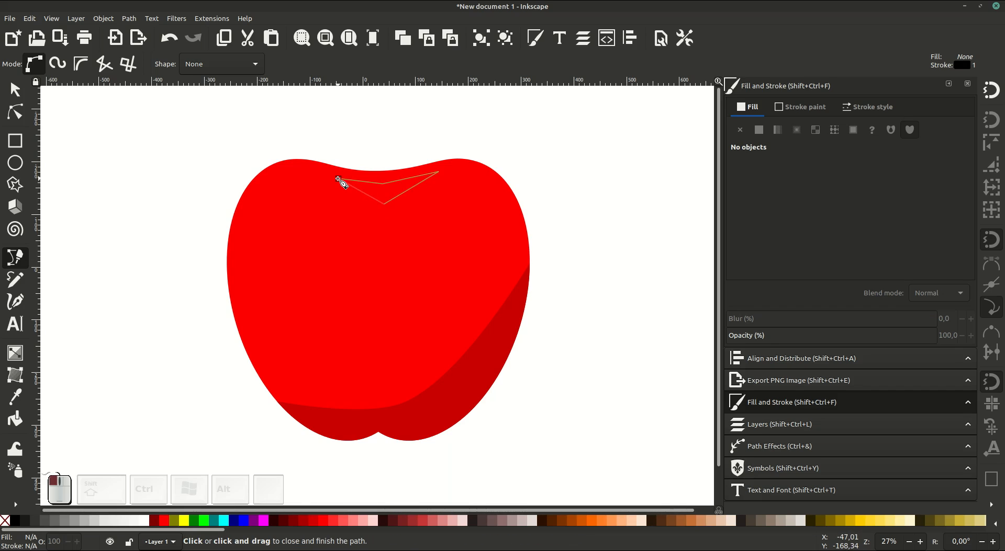
pyautogui.click(338, 180)
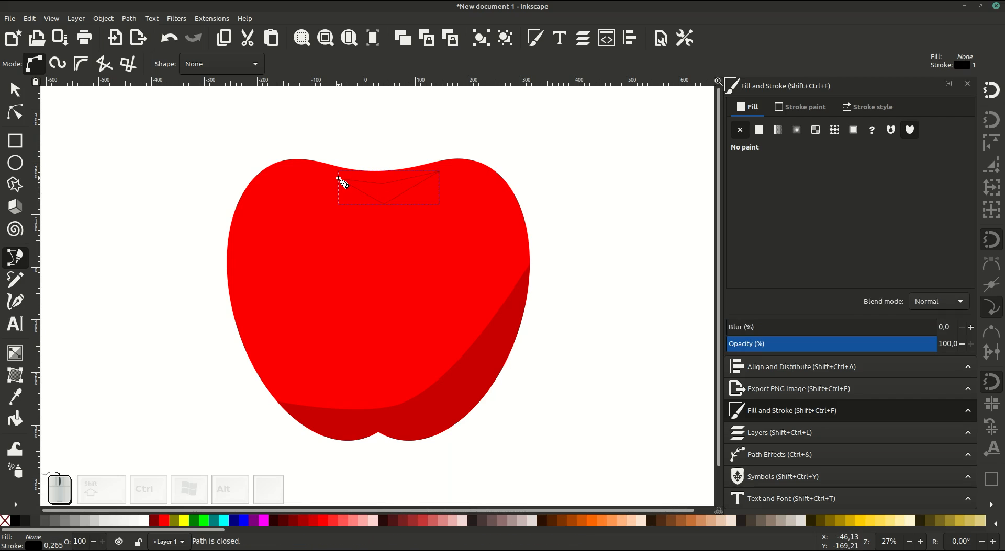
# - Make the path's upper and lower middle nodes smooth, and move the lower one to about X 37.8, Y -132.5 mm
pyautogui.click(19, 116)
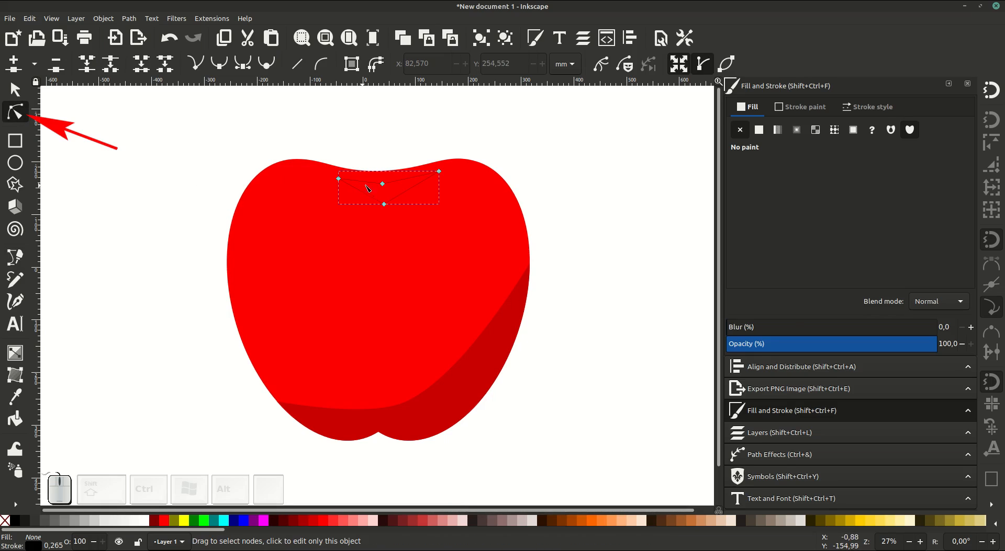
pyautogui.scroll(2, 382, 192)
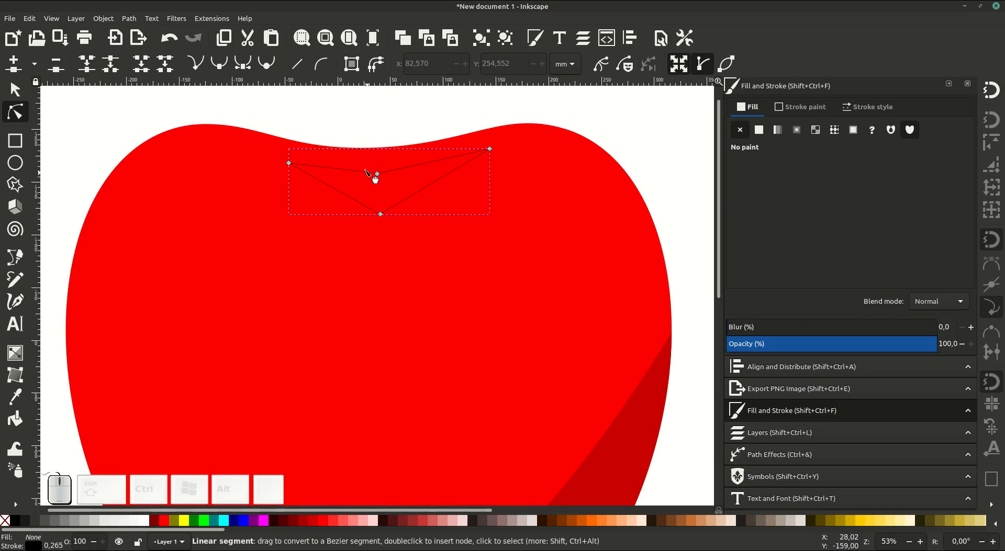
pyautogui.click(377, 175)
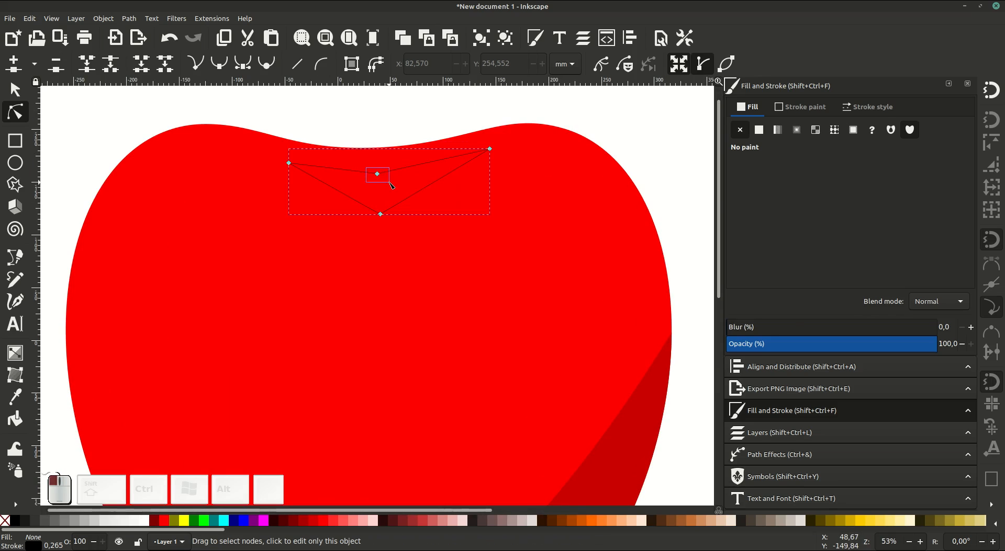
pyautogui.click(219, 64)
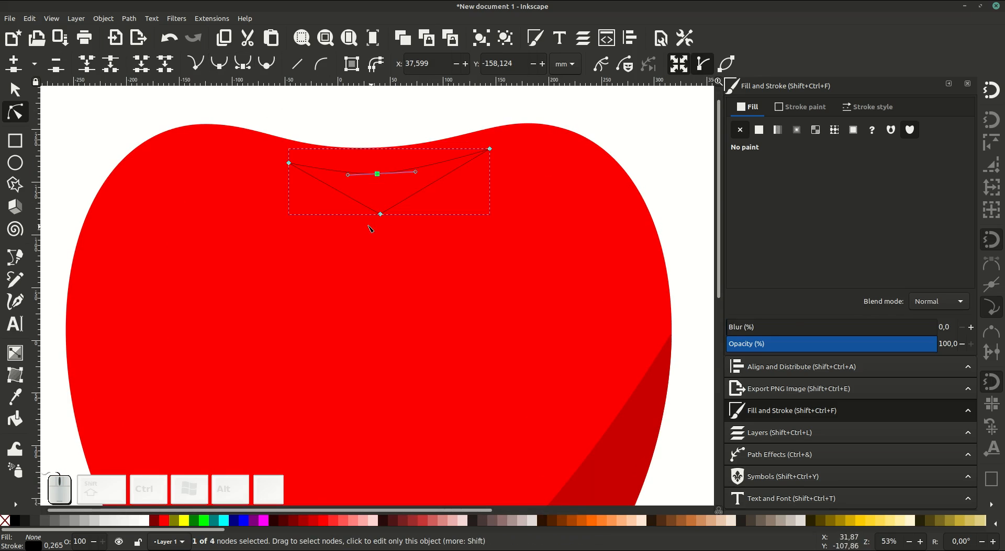
pyautogui.moveTo(369, 224); pyautogui.dragTo(395, 206)
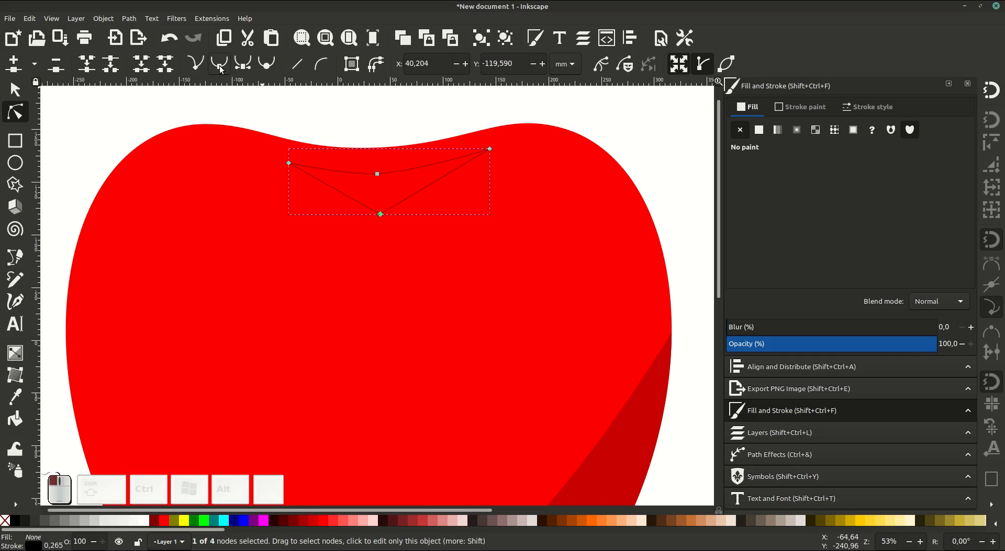
pyautogui.click(218, 64)
pyautogui.moveTo(381, 214); pyautogui.dragTo(379, 203)
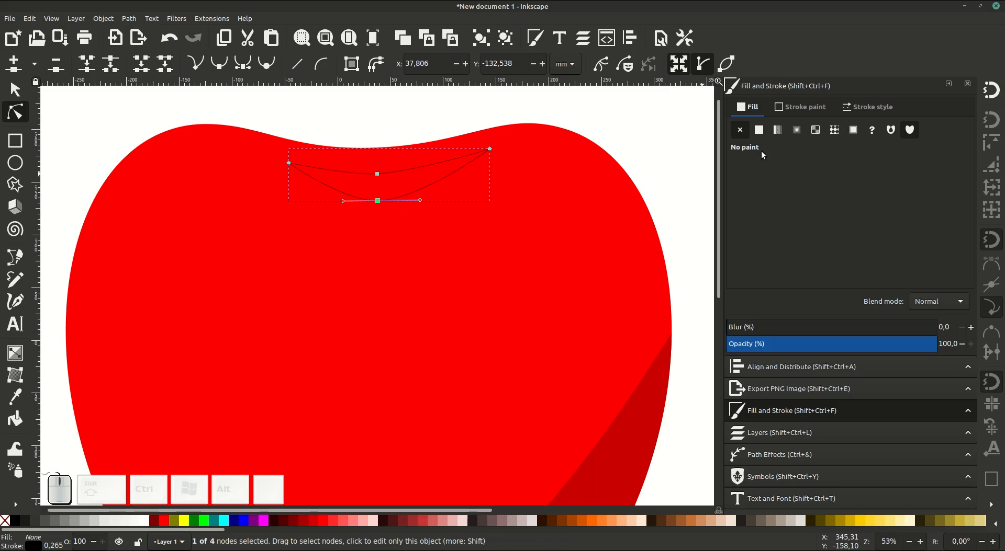
# - Remove the crescent path's stroke and fill it with a flat CMYK colour of C 0, M 100, Y 100, K 43
pyautogui.click(800, 106)
pyautogui.click(740, 130)
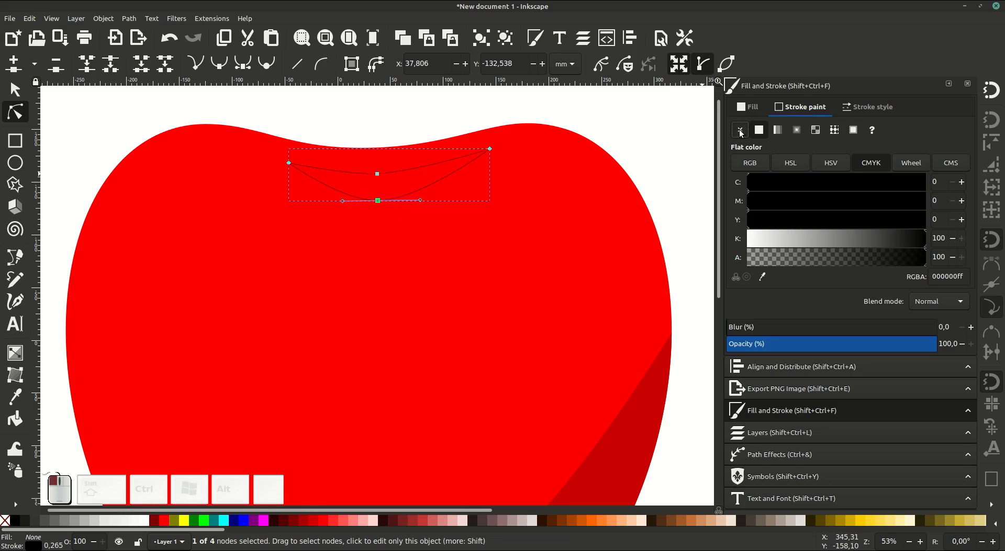
pyautogui.click(747, 107)
pyautogui.click(759, 130)
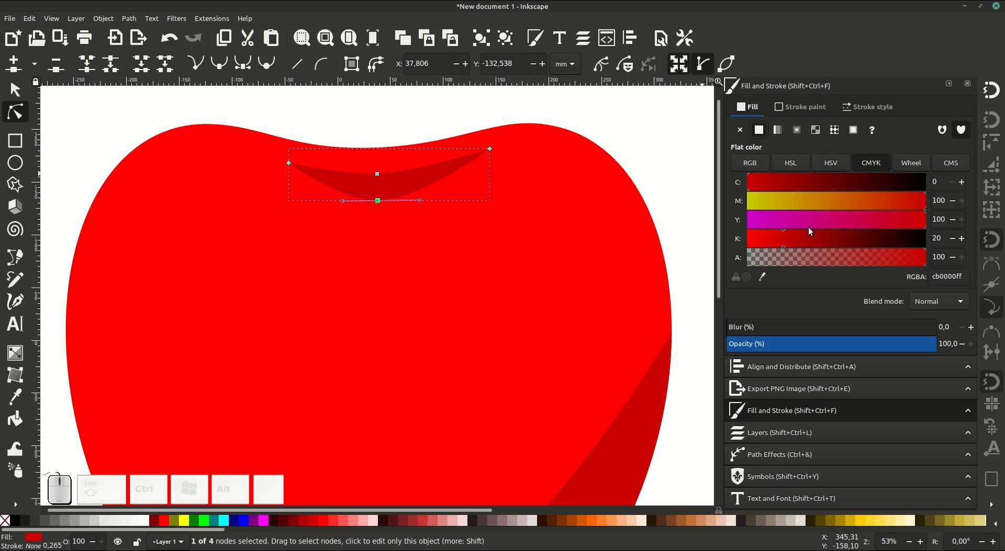
pyautogui.moveTo(799, 241); pyautogui.dragTo(825, 242)
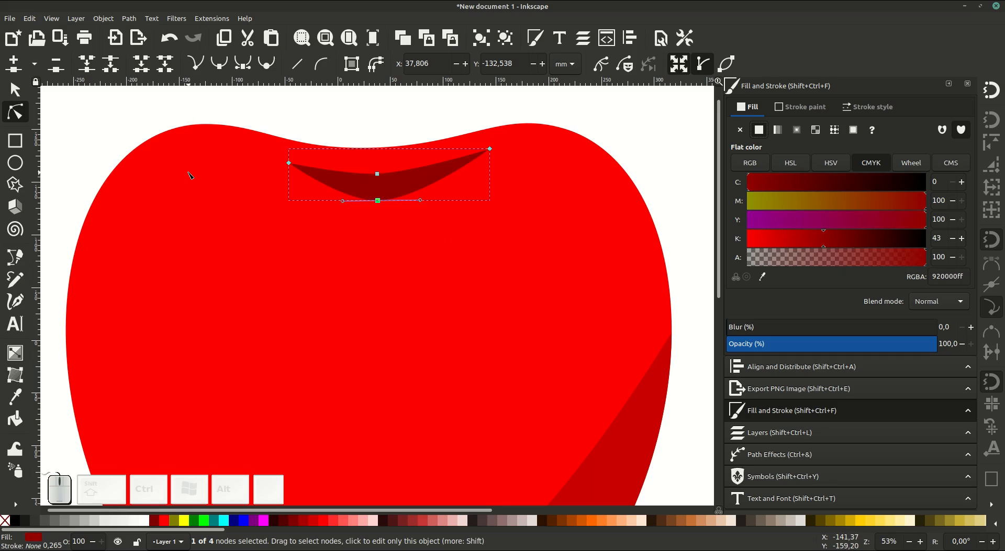
pyautogui.click(230, 205)
pyautogui.press('-')
pyautogui.press('-')
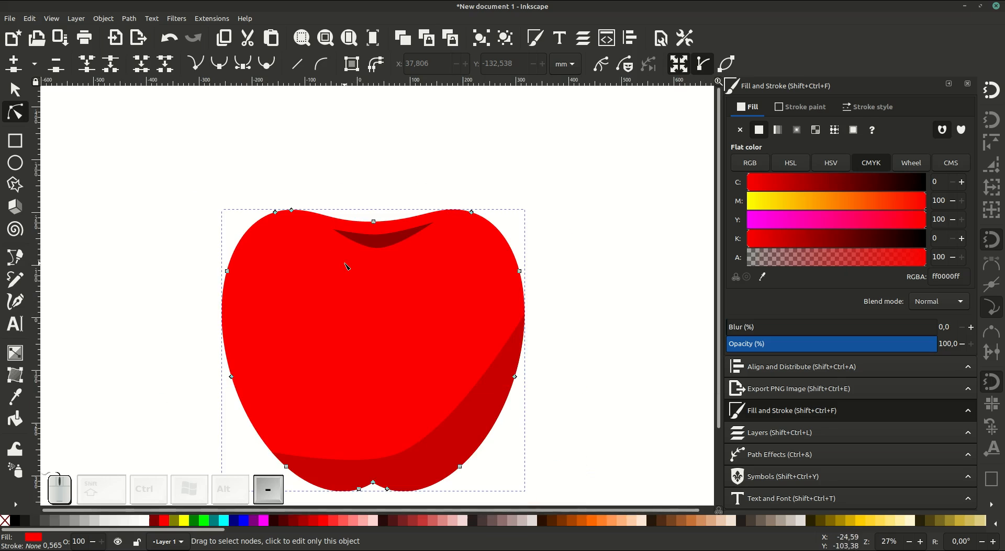
pyautogui.click(176, 254)
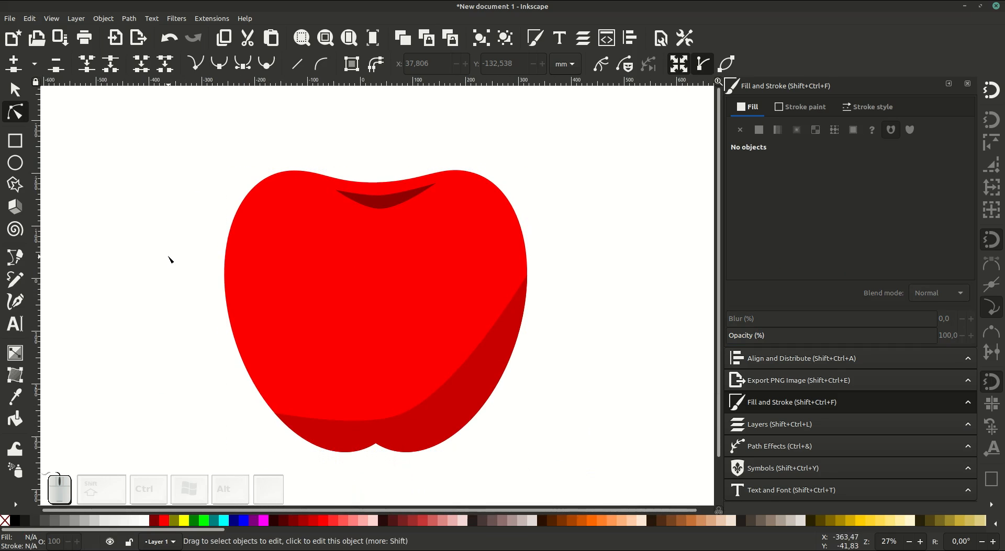
# - Draw a white ellipse about 162 mm wide and 358 mm high over the apple's left half and convert it to a path
pyautogui.click(14, 167)
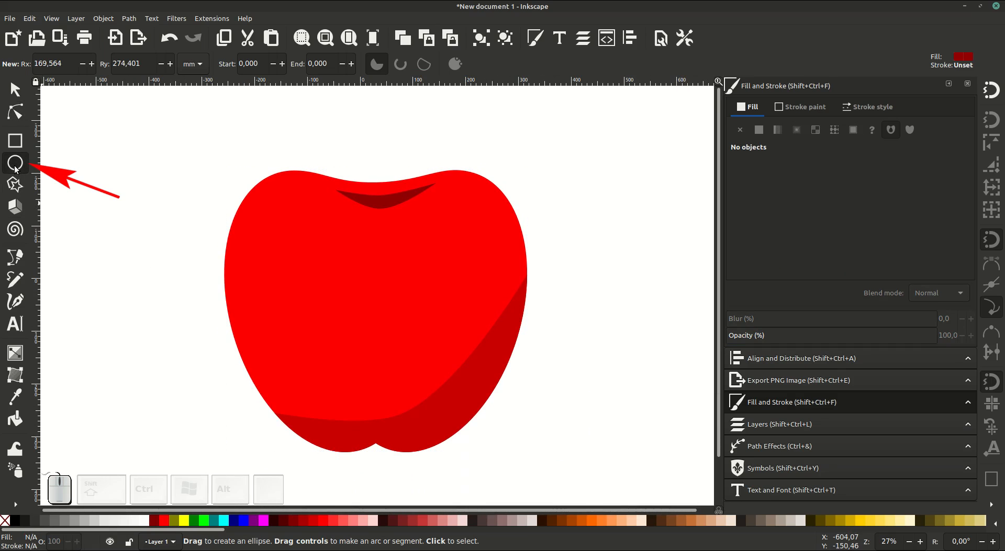
pyautogui.moveTo(263, 199); pyautogui.dragTo(348, 387)
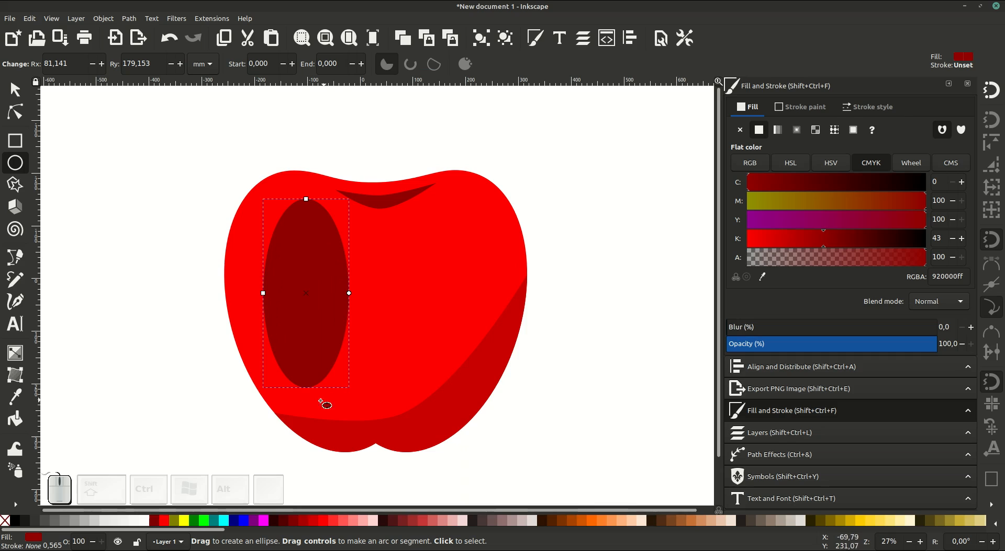
pyautogui.click(146, 521)
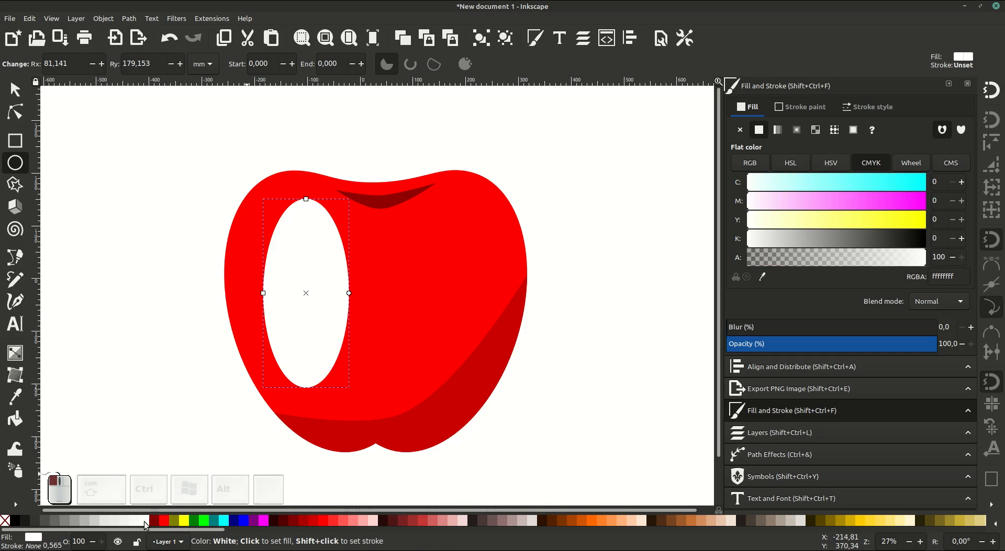
pyautogui.click(130, 22)
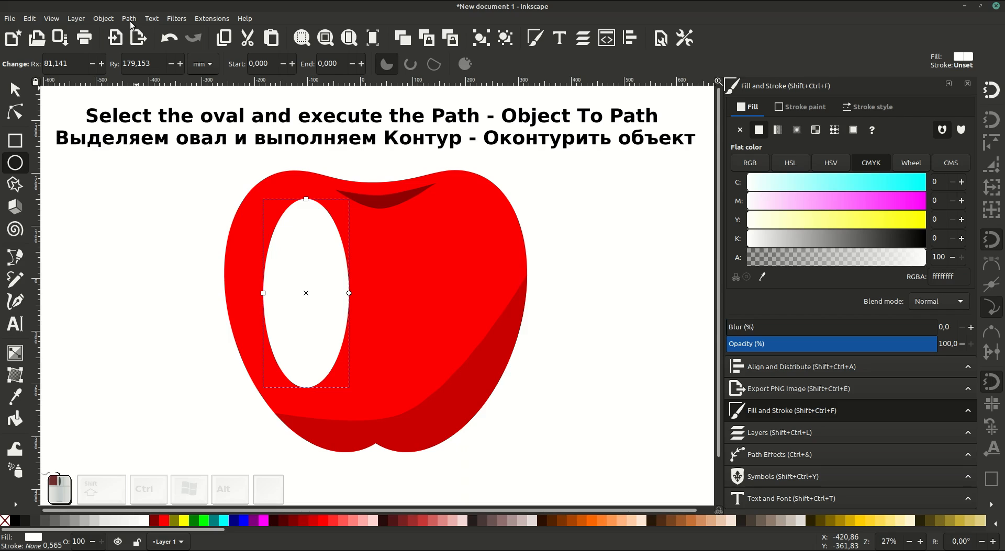
pyautogui.click(130, 22)
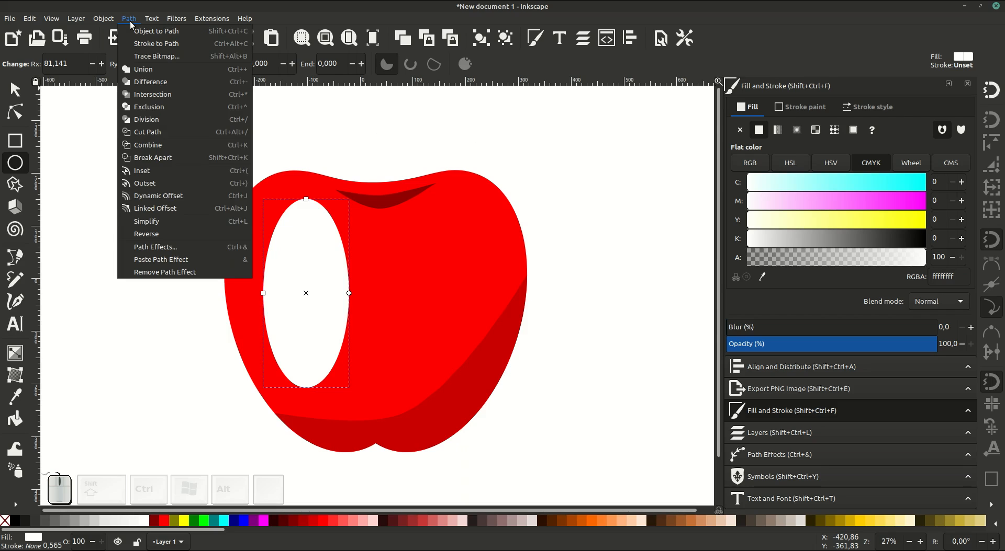
pyautogui.click(155, 33)
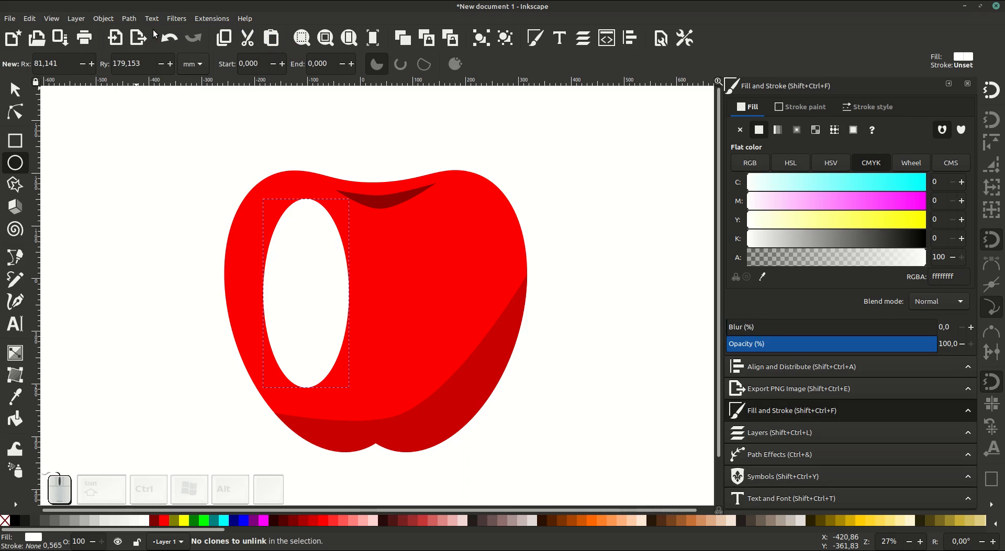
# - Move the white oval up toward the apple's upper left edge and rotate it slightly clockwise
pyautogui.click(14, 91)
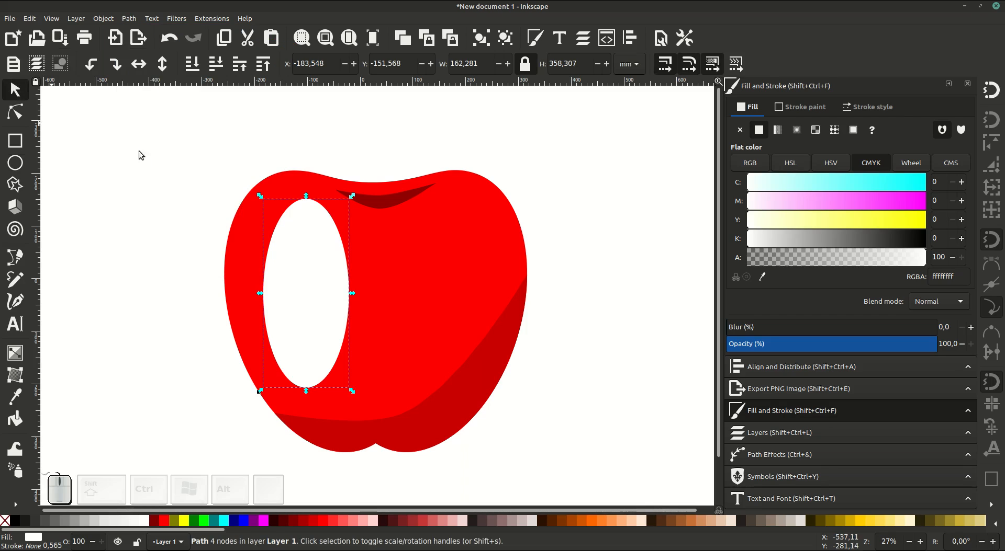
pyautogui.moveTo(310, 266); pyautogui.dragTo(296, 245)
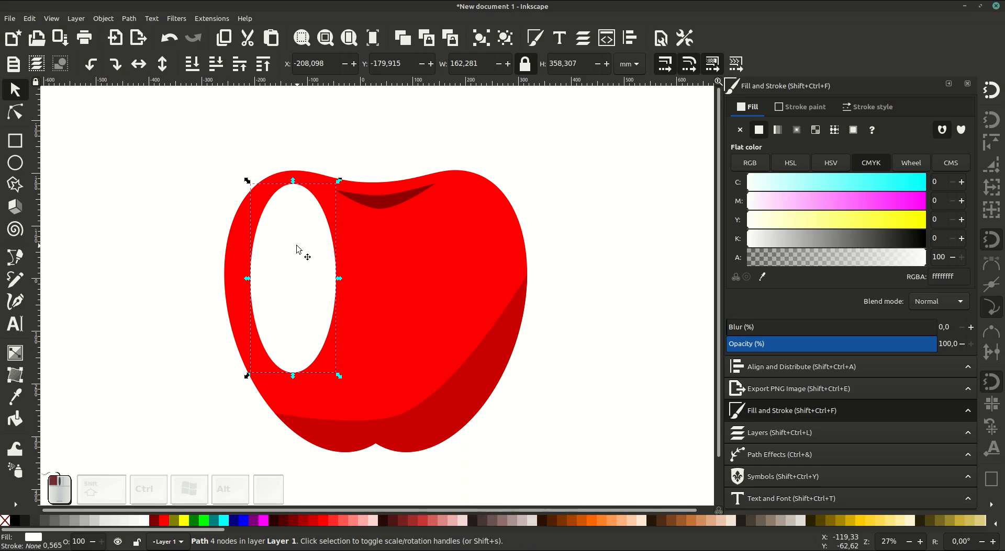
pyautogui.click(296, 245)
pyautogui.moveTo(340, 181)
pyautogui.mouseDown()
pyautogui.moveTo(349, 196)
pyautogui.moveTo(310, 220)
pyautogui.moveTo(300, 215)
pyautogui.mouseUp()
# - Move the white oval's left node to about X -240.9, Y -61.1 mm and its right node to about X -145.0, Y -9.3 mm
pyautogui.click(19, 113)
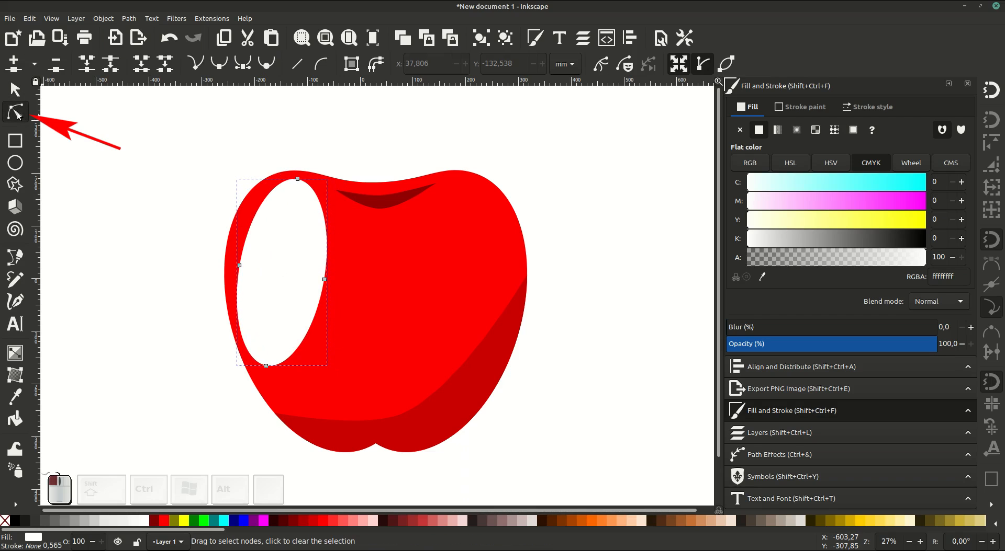
pyautogui.moveTo(239, 266); pyautogui.dragTo(234, 246)
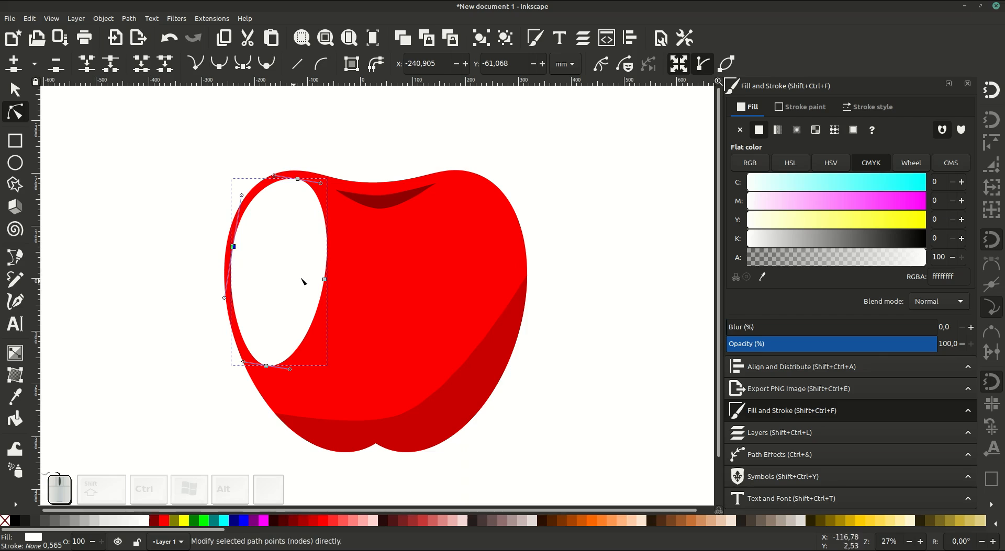
pyautogui.moveTo(326, 283); pyautogui.dragTo(285, 277)
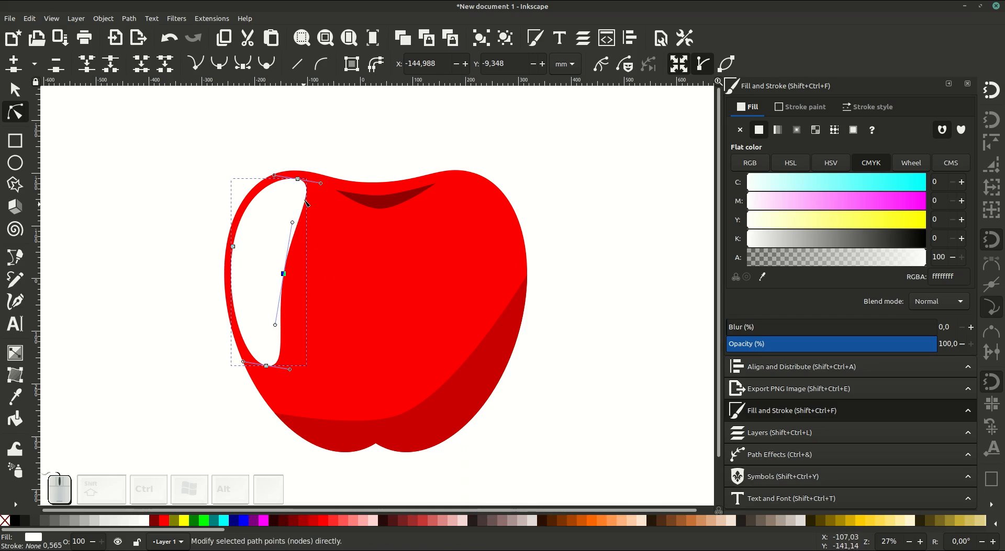
# - Bulge the white highlight's upper right corner outward, move its right node to about X -134.6, Y -3.4 mm, and tighten its bottom curve
pyautogui.moveTo(322, 184); pyautogui.dragTo(355, 195)
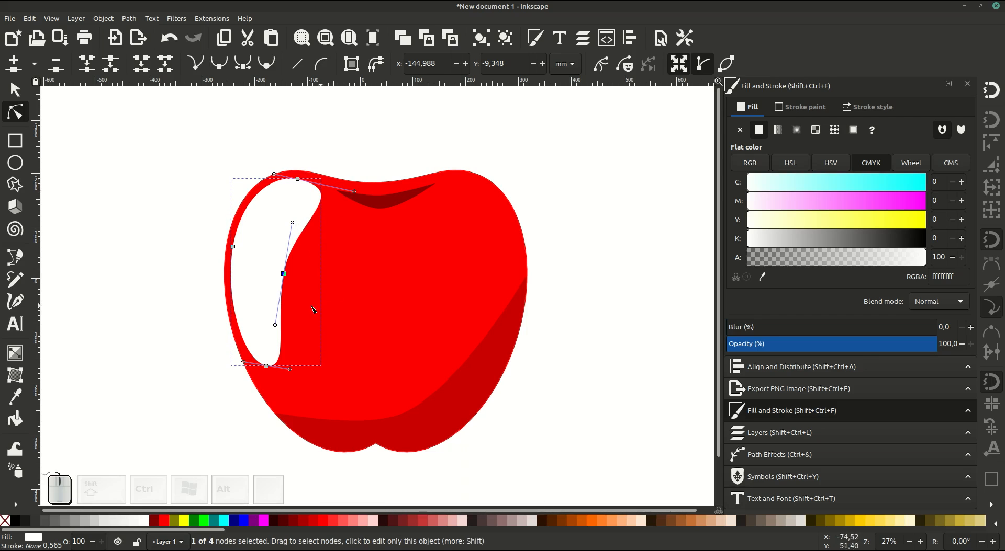
pyautogui.moveTo(283, 274); pyautogui.dragTo(290, 278)
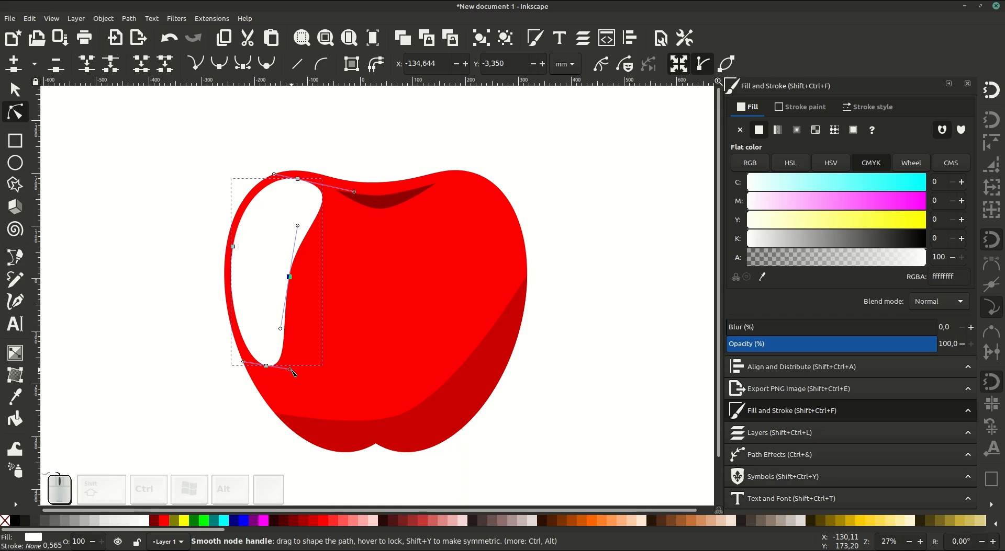
pyautogui.moveTo(292, 370); pyautogui.dragTo(288, 369)
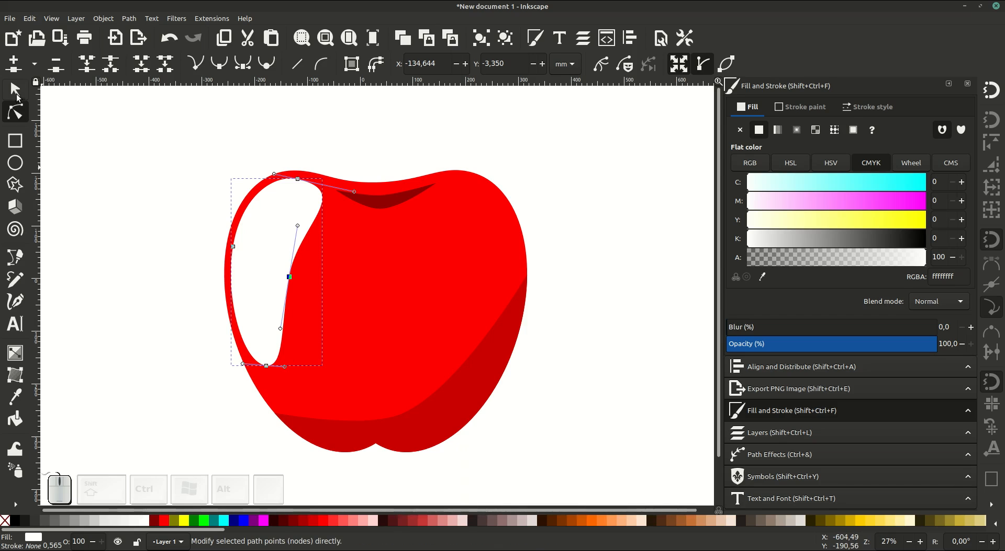
pyautogui.click(15, 91)
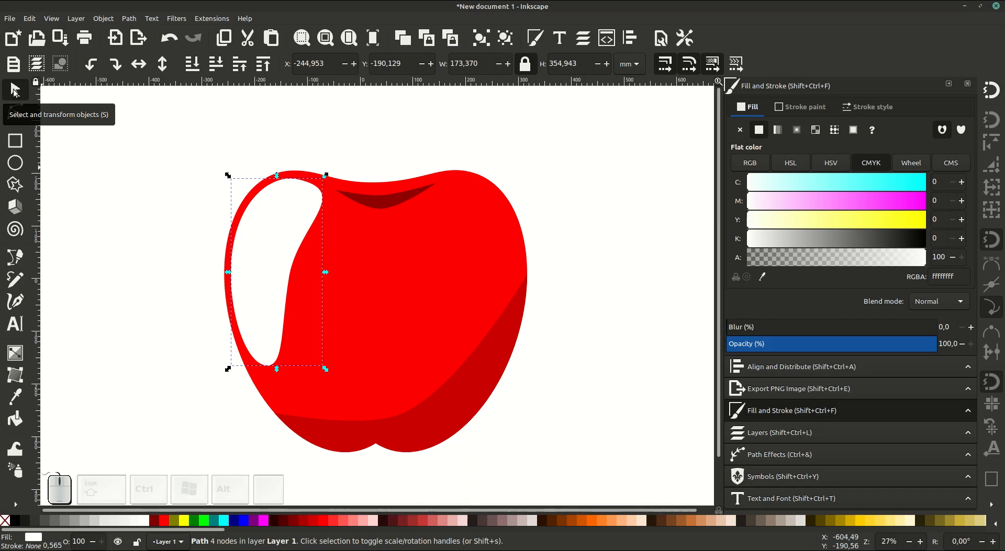
# - Apply a linear gradient from opaque white to transparent across the highlight, running from its upper left diagonally down past its right edge
pyautogui.click(16, 354)
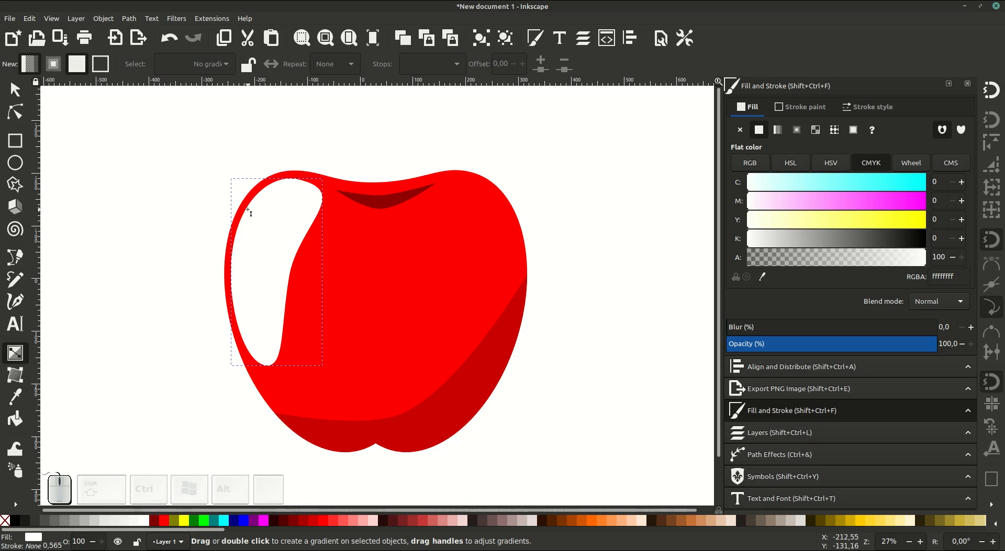
pyautogui.moveTo(249, 211); pyautogui.dragTo(348, 285)
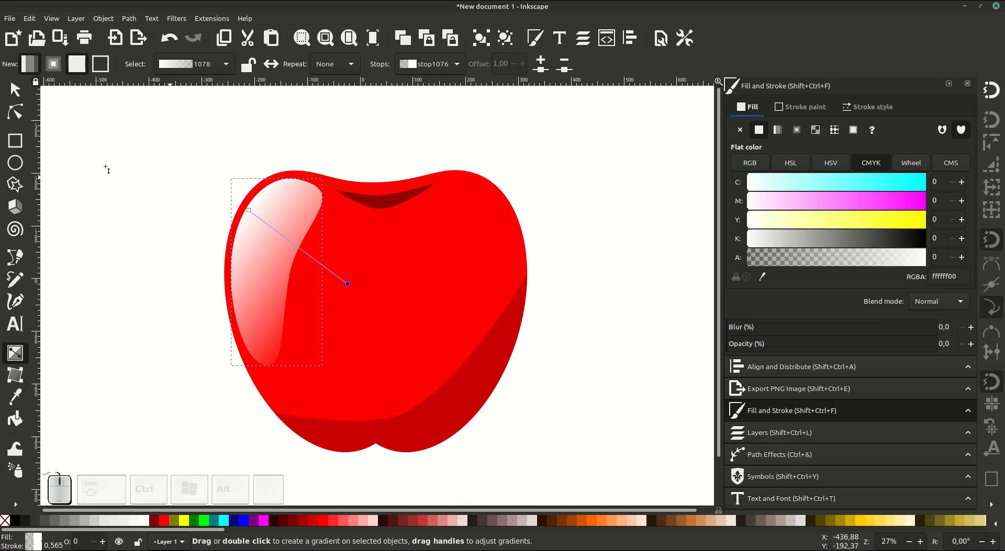
pyautogui.click(15, 90)
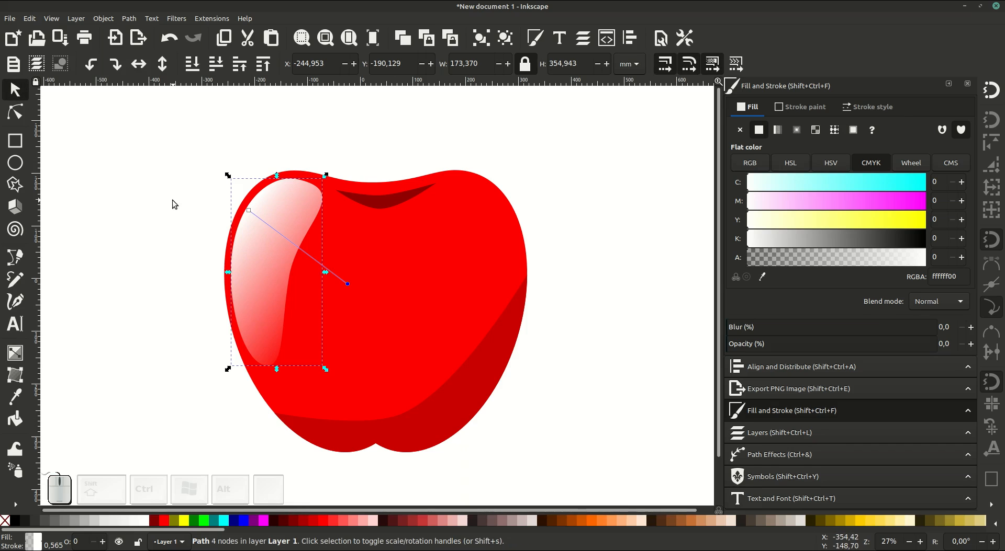
pyautogui.click(171, 200)
# - Set the gradient highlight's opacity to 67.7%
pyautogui.click(271, 226)
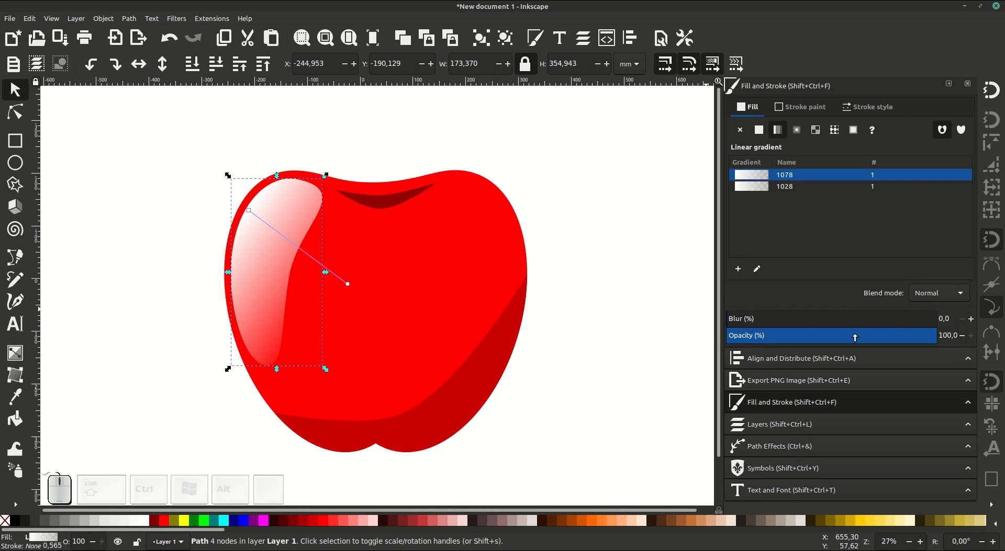
pyautogui.moveTo(901, 335); pyautogui.dragTo(868, 335)
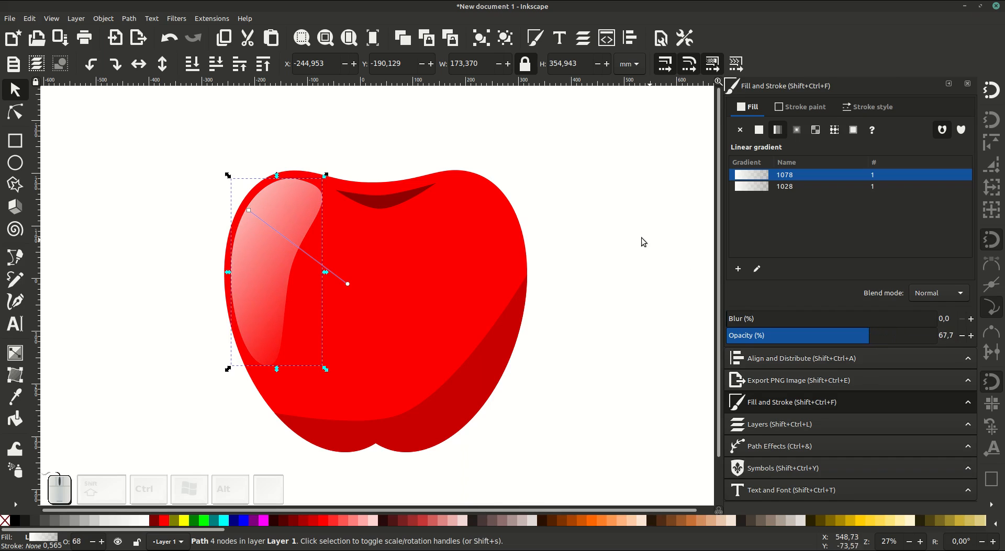
pyautogui.click(616, 239)
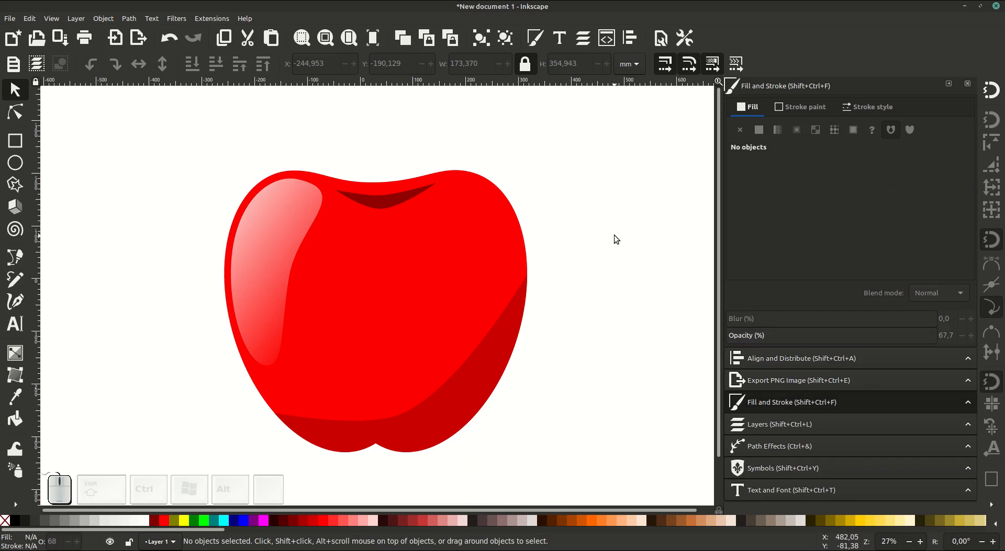
# - Draw a white ellipse about 38 mm wide and 161 mm high at the apple's centre, set its opacity to 100%, and convert it to a path
pyautogui.click(15, 163)
pyautogui.moveTo(365, 239); pyautogui.dragTo(385, 325)
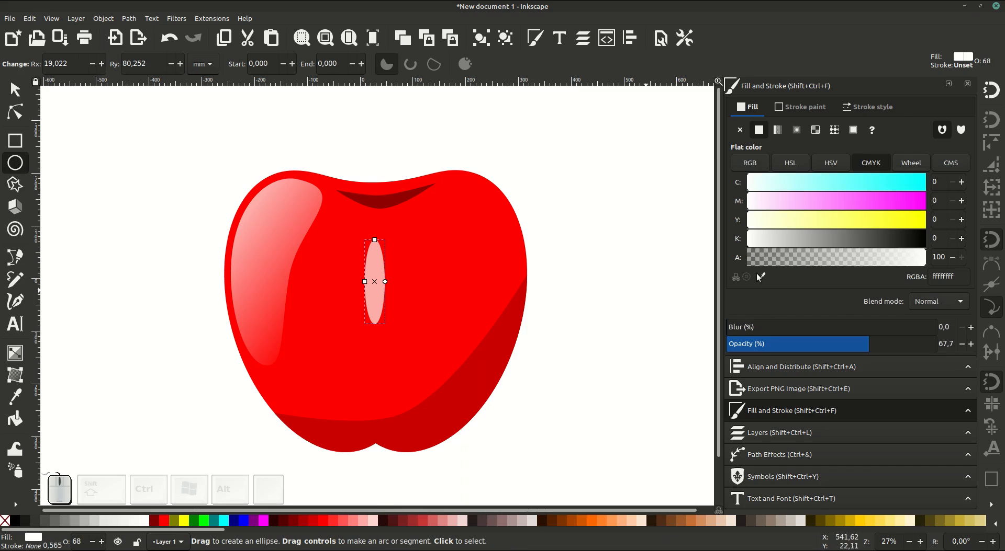
pyautogui.moveTo(878, 347); pyautogui.dragTo(942, 352)
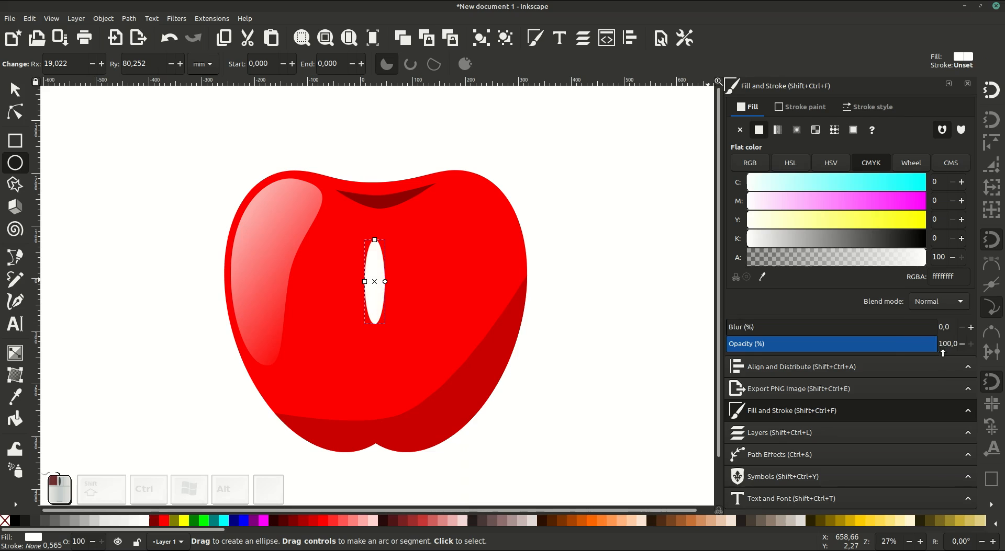
pyautogui.click(15, 90)
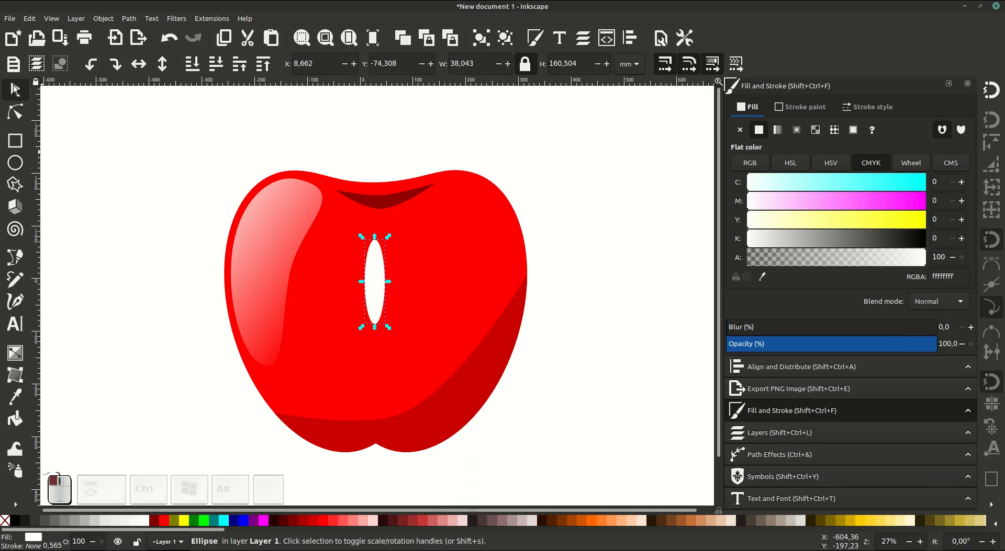
pyautogui.click(129, 20)
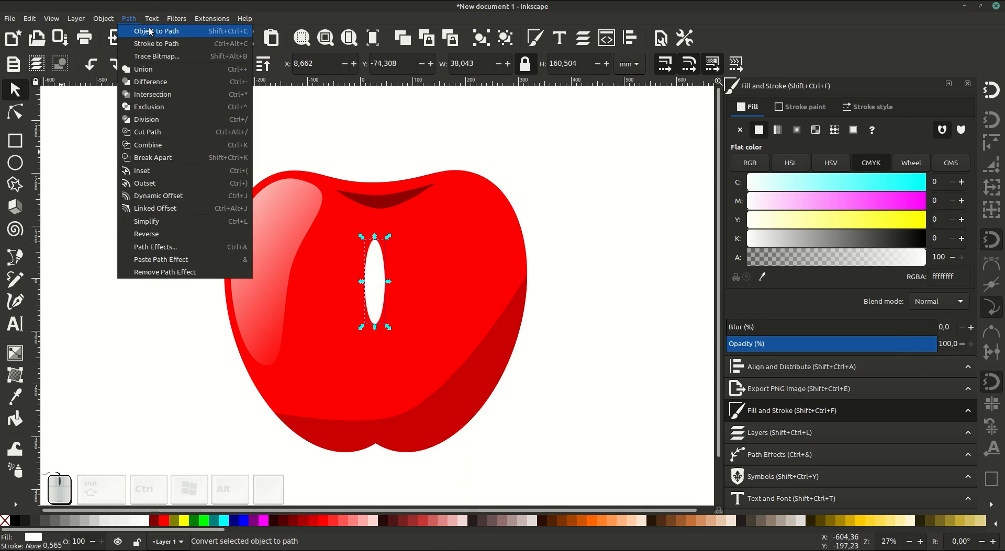
pyautogui.click(189, 33)
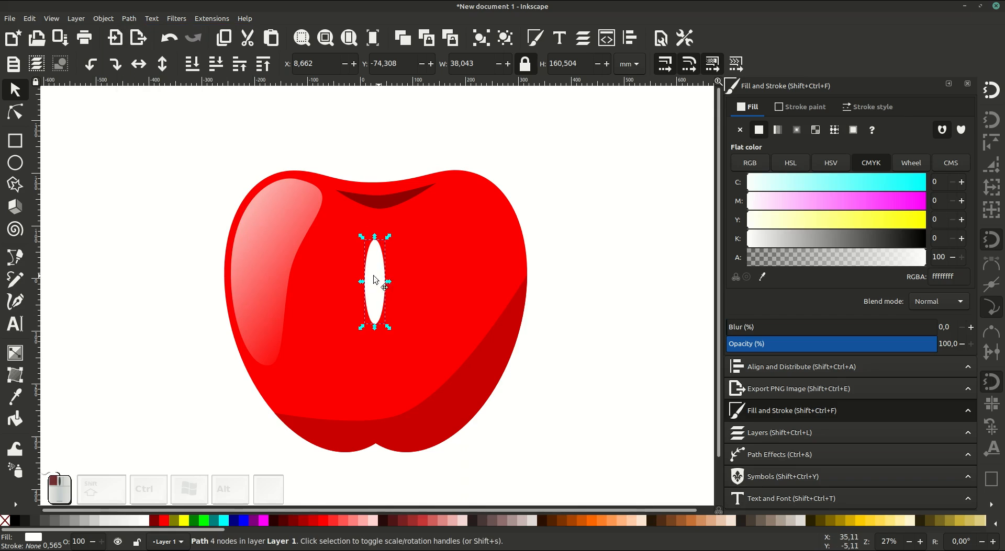
# - Move the small white oval onto the upper left part of the gradient highlight and rotate it clockwise to follow the apple's edge
pyautogui.moveTo(376, 274); pyautogui.dragTo(273, 243)
pyautogui.click(273, 244)
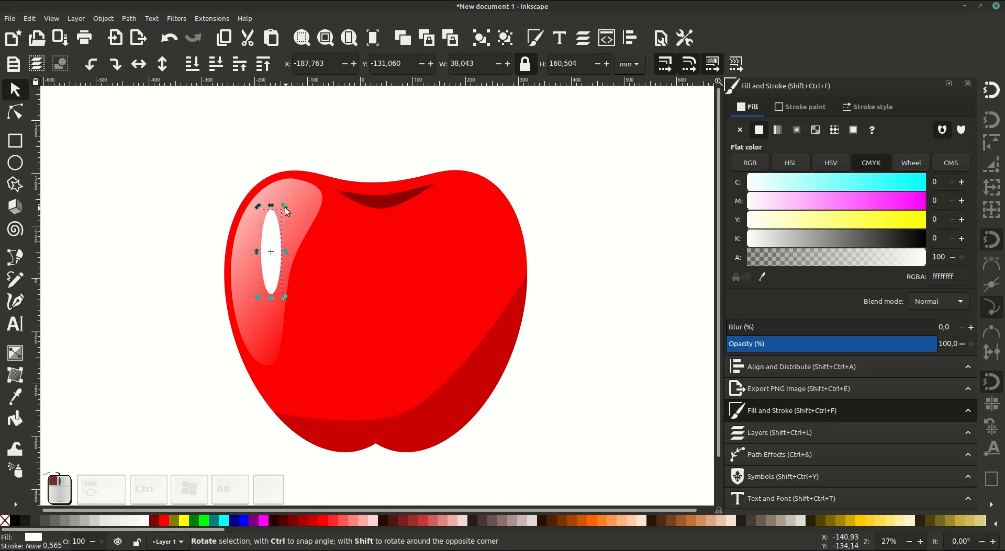
pyautogui.moveTo(285, 207)
pyautogui.mouseDown()
pyautogui.moveTo(298, 221)
pyautogui.moveTo(272, 210)
pyautogui.mouseUp()
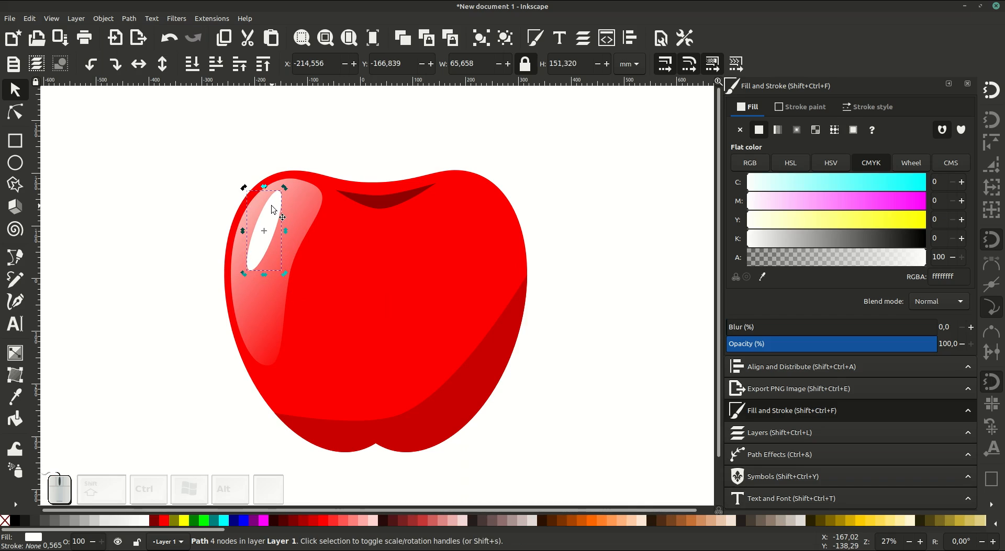
# - Reshape the small white oval's four nodes into a curved sliver about 82 mm wide and 176 mm high following the highlight's upper left edge
pyautogui.click(7, 121)
pyautogui.scroll(1, 262, 231)
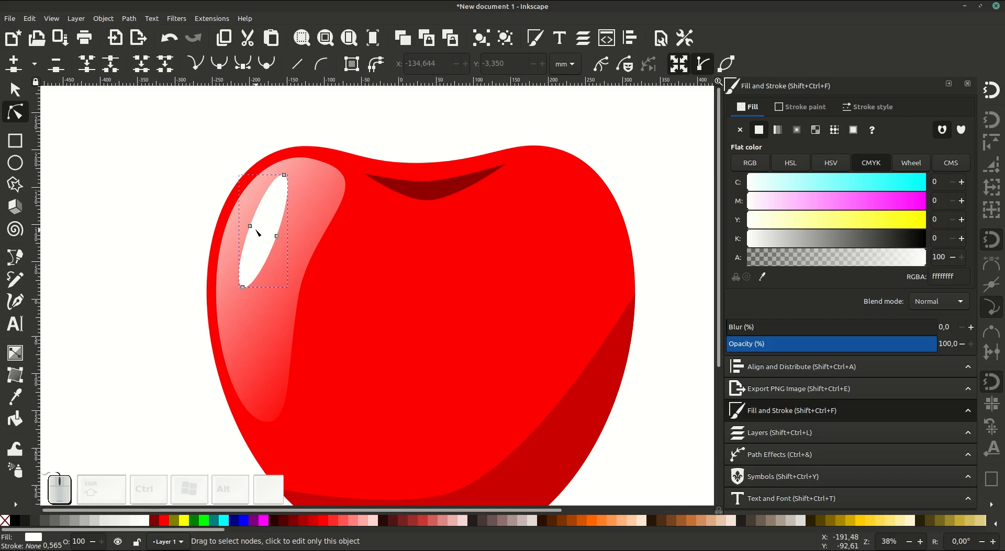
pyautogui.moveTo(250, 225); pyautogui.dragTo(238, 226)
pyautogui.moveTo(244, 286); pyautogui.dragTo(233, 298)
pyautogui.moveTo(276, 237); pyautogui.dragTo(262, 236)
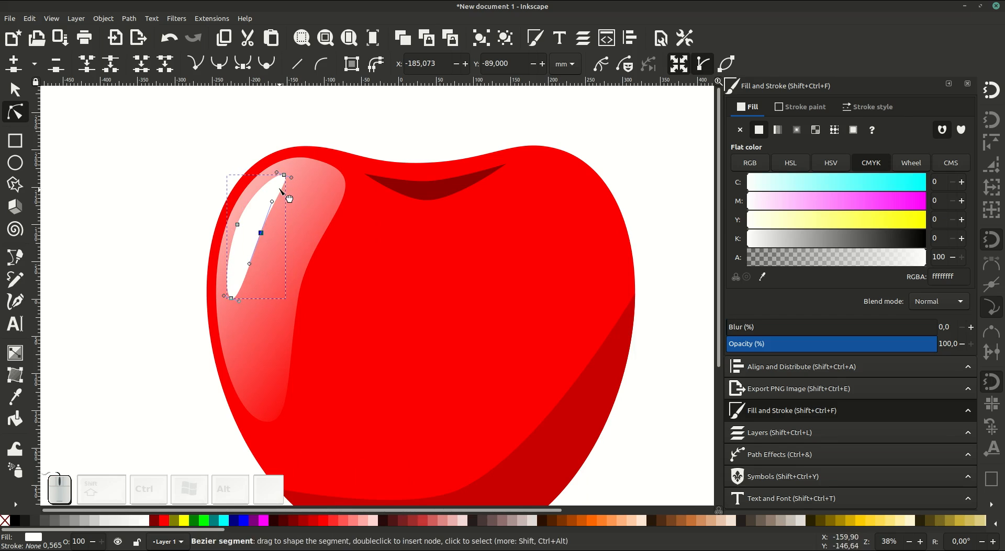
pyautogui.moveTo(284, 175); pyautogui.dragTo(287, 167)
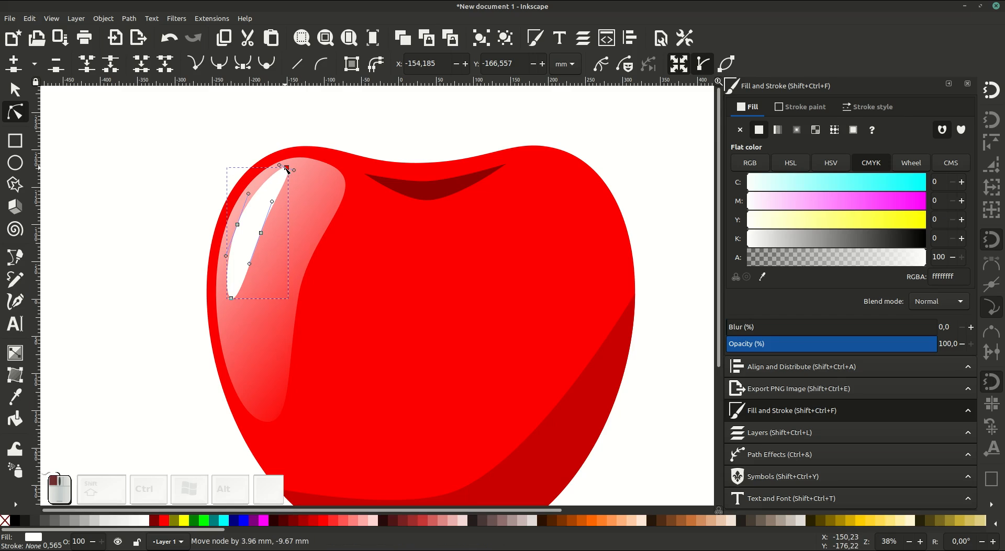
pyautogui.moveTo(237, 225); pyautogui.dragTo(238, 223)
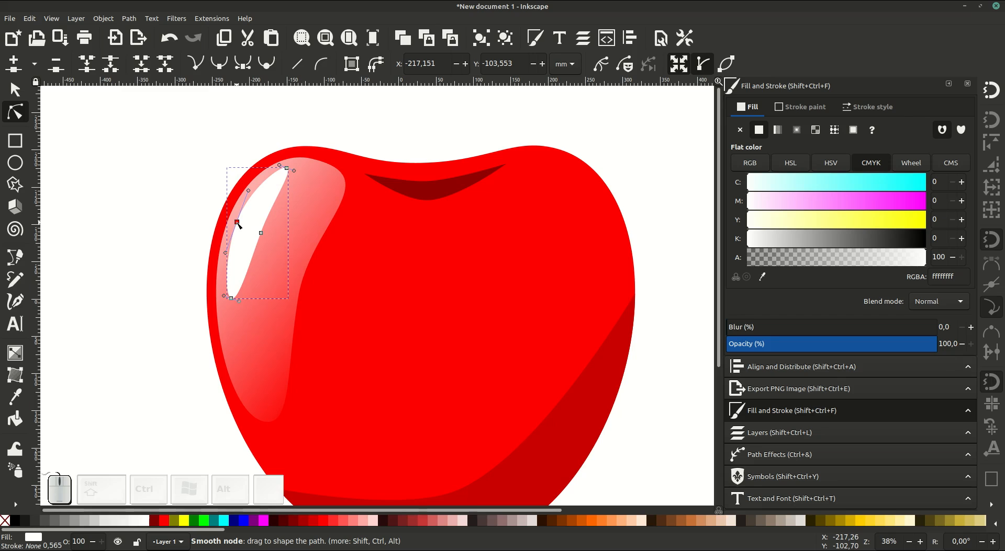
pyautogui.click(15, 91)
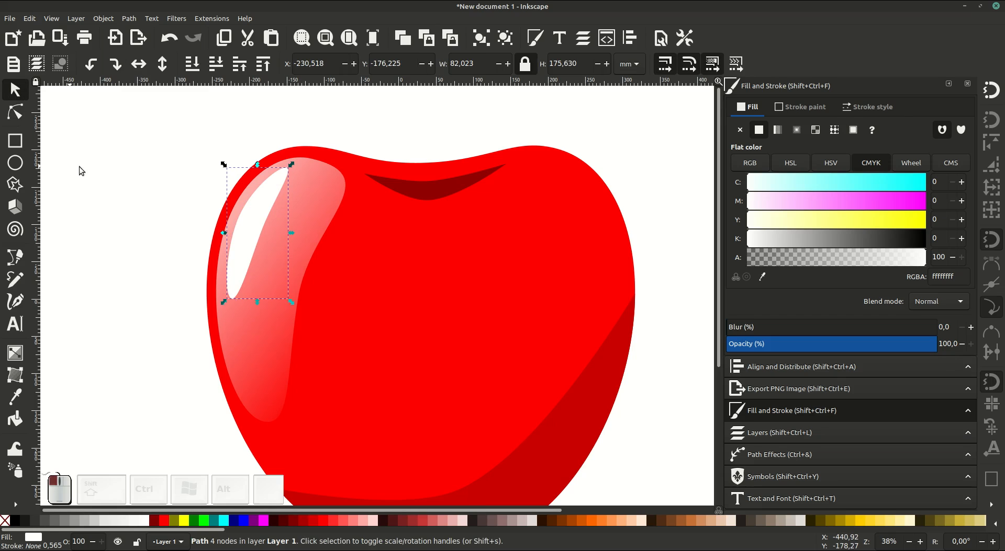
pyautogui.click(151, 261)
# - Draw a closed four-node chevron with straight segments just below the dark crescent at the apple's top dip
pyautogui.click(16, 258)
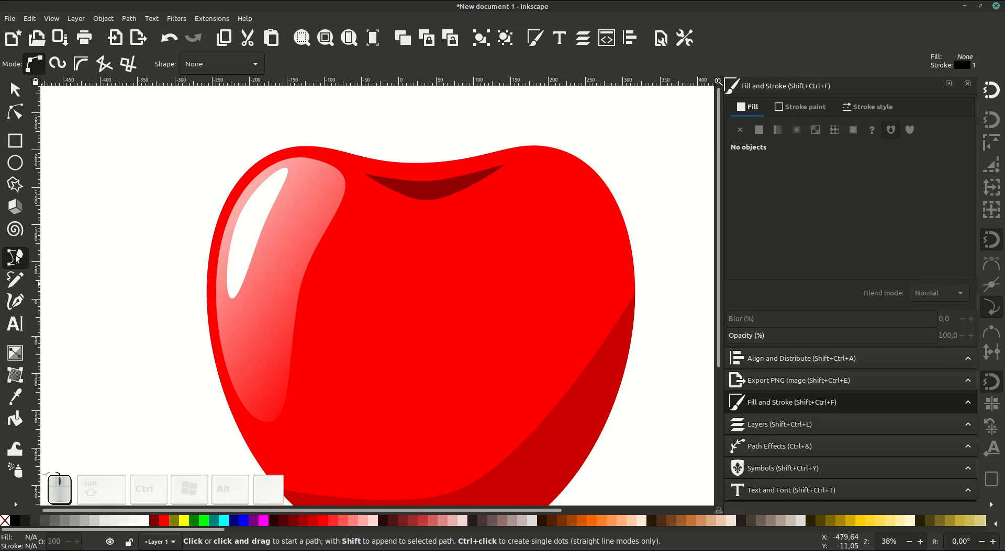
pyautogui.click(371, 189)
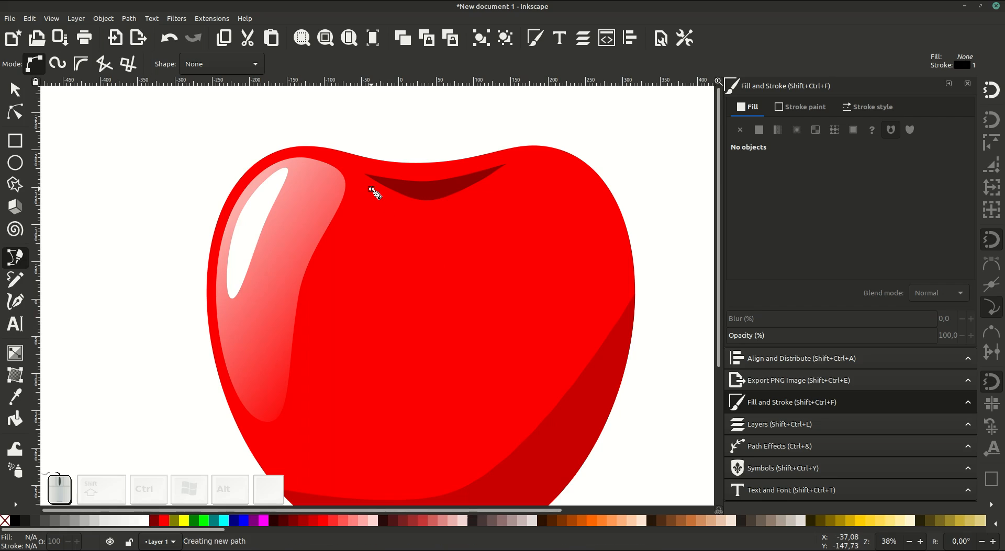
pyautogui.click(426, 213)
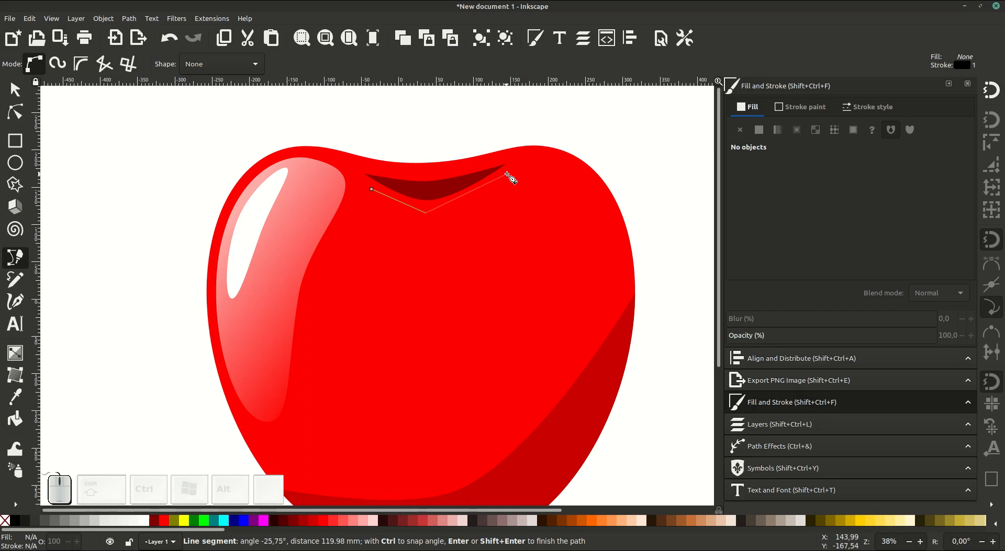
pyautogui.click(510, 171)
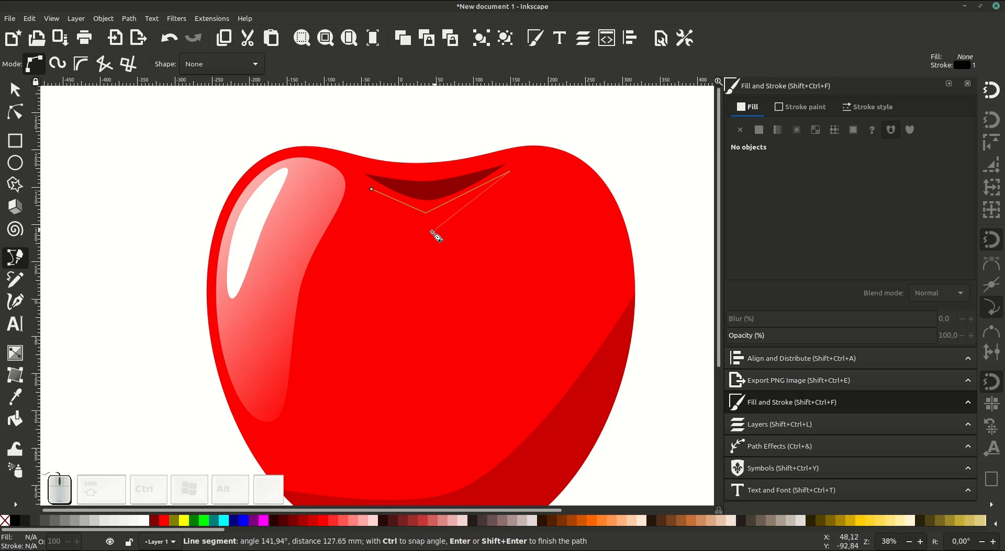
pyautogui.click(372, 190)
# - Remove the chevron's stroke and give it a flat white fill
pyautogui.click(792, 107)
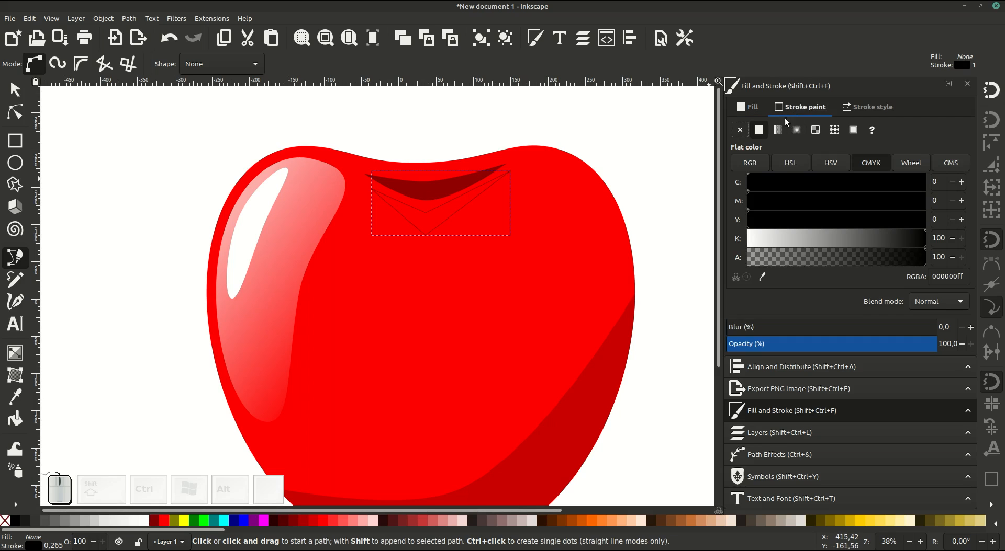
pyautogui.click(739, 131)
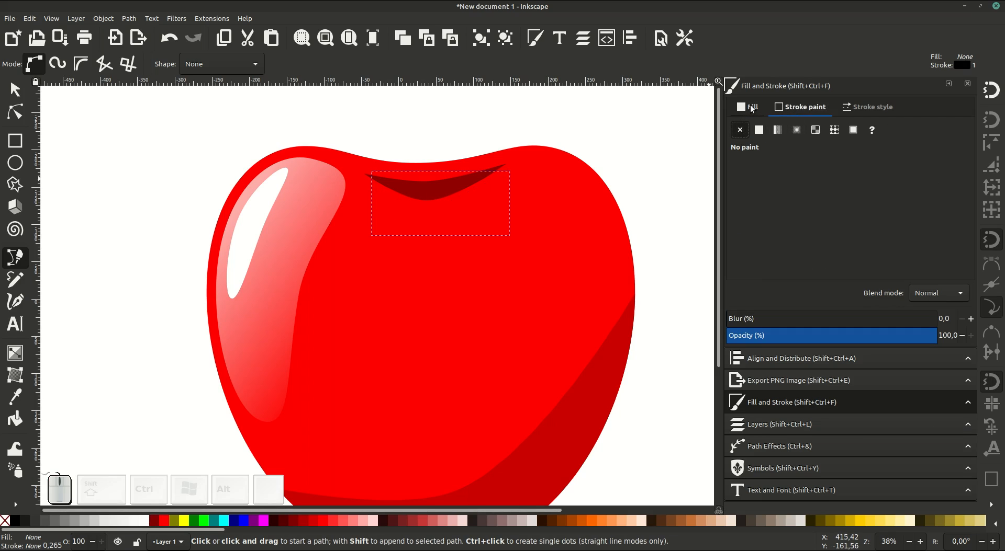
pyautogui.click(748, 106)
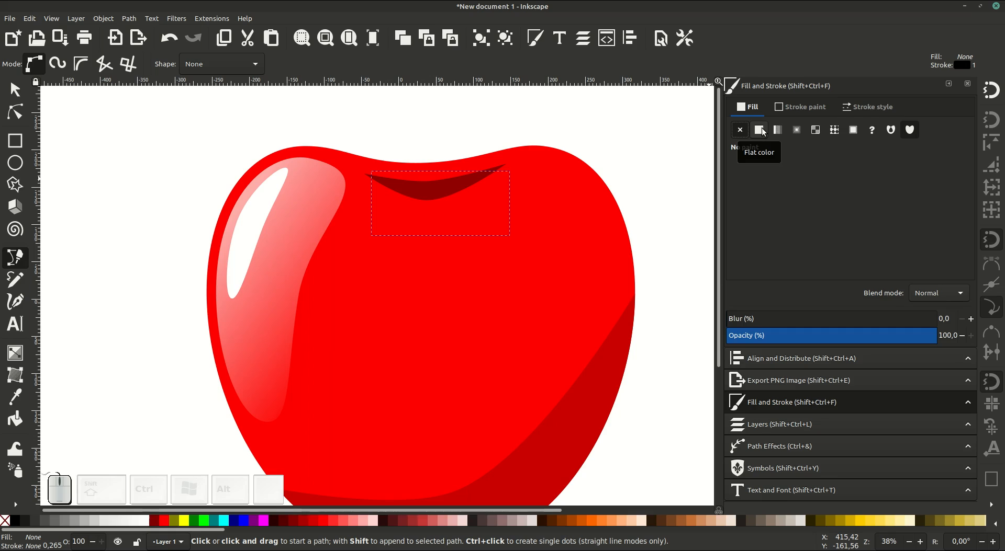
pyautogui.click(764, 132)
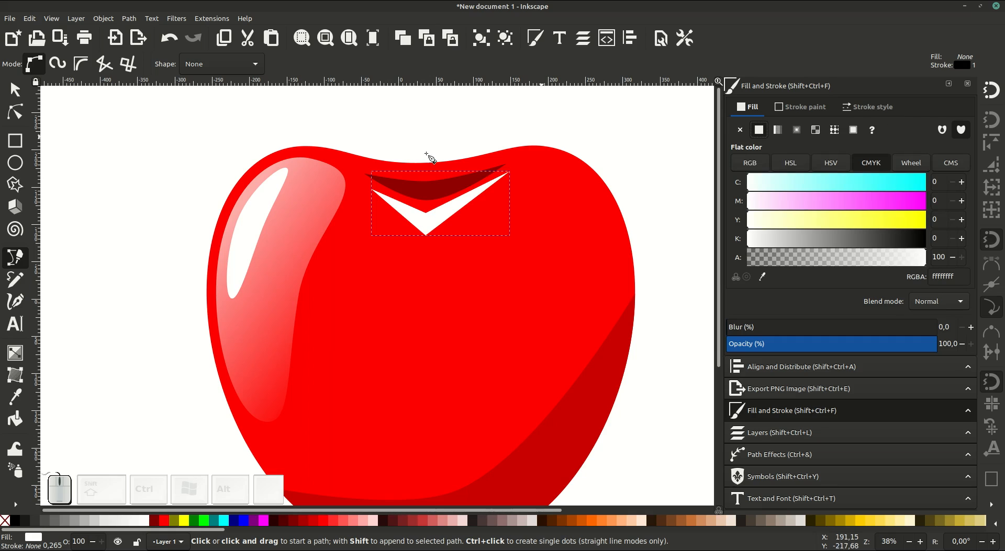
# - Make the chevron's two middle nodes smooth so that its edges curve like the dark crescent above it
pyautogui.click(19, 112)
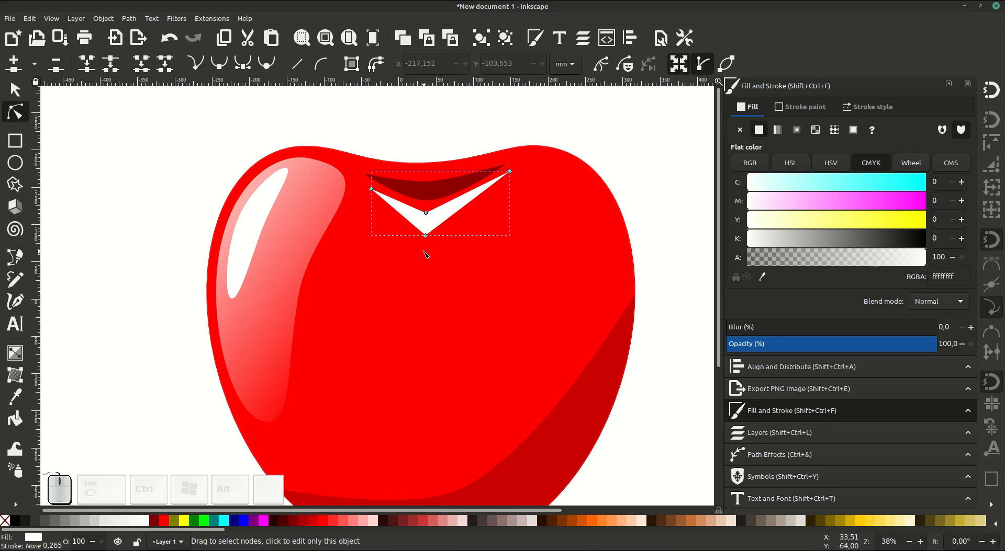
pyautogui.moveTo(417, 251); pyautogui.dragTo(436, 208)
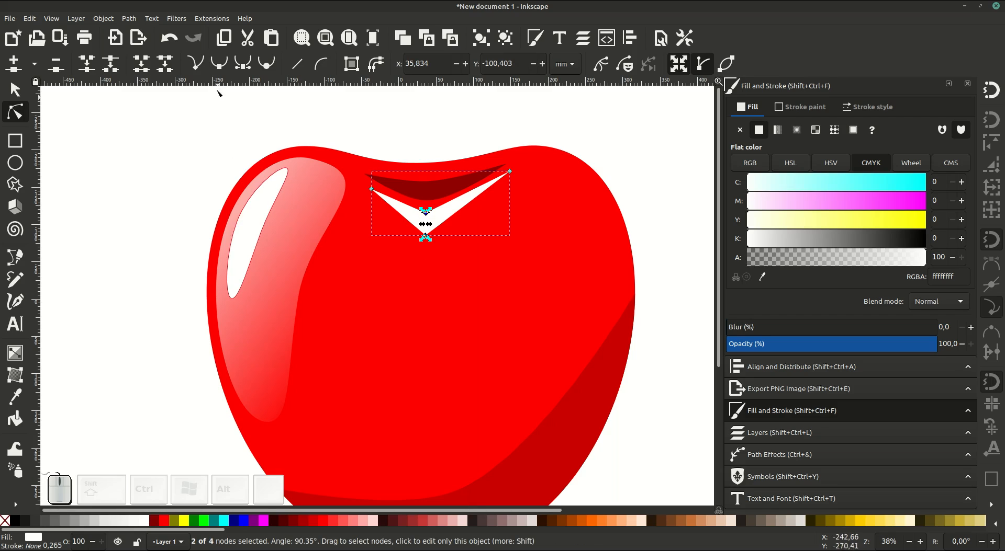
pyautogui.click(218, 67)
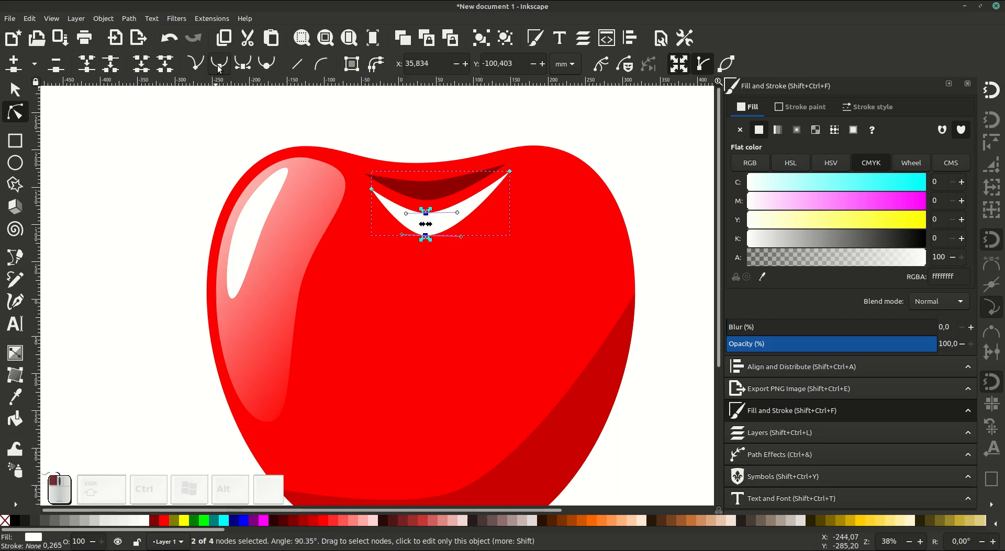
pyautogui.scroll(1, 439, 256)
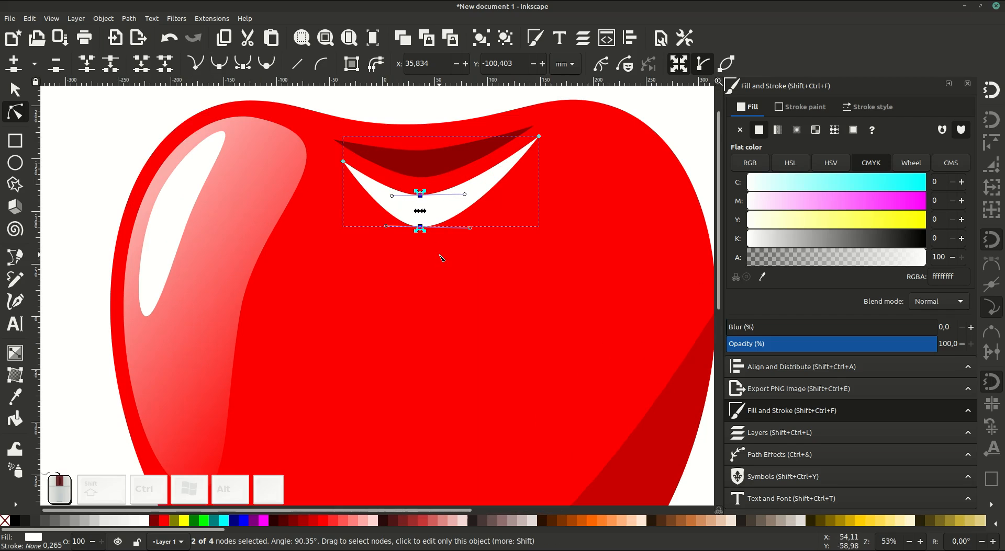
pyautogui.click(439, 251)
pyautogui.click(430, 206)
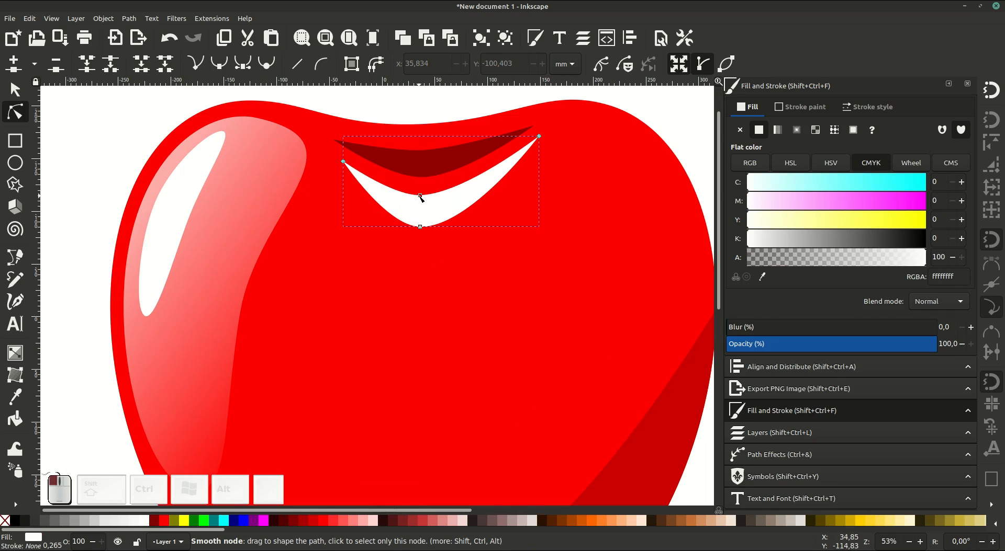
# - Reshape the white crescent's nodes and handles to about 184 mm wide and 76 mm high, following the dark crescent's lower edge
pyautogui.moveTo(420, 197); pyautogui.dragTo(416, 187)
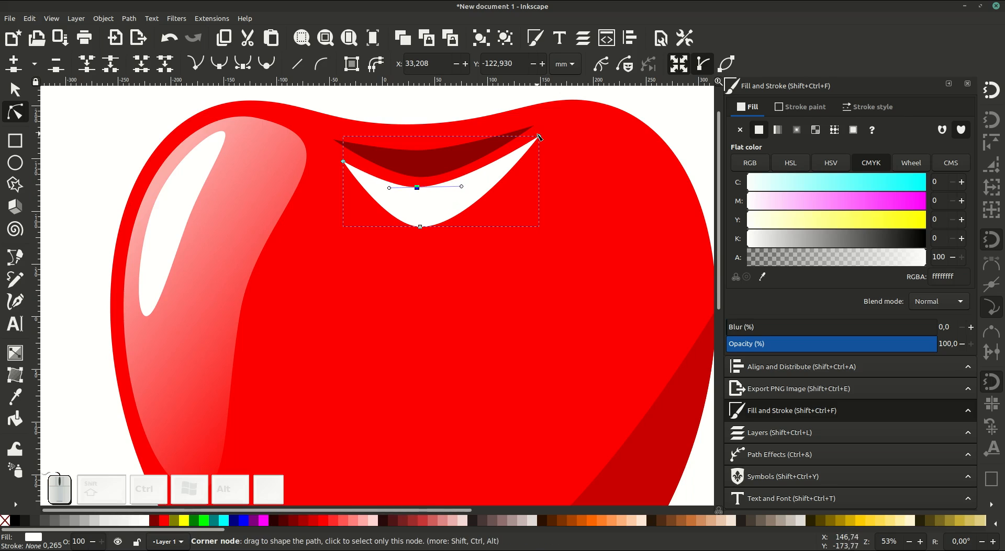
pyautogui.moveTo(539, 137); pyautogui.dragTo(537, 133)
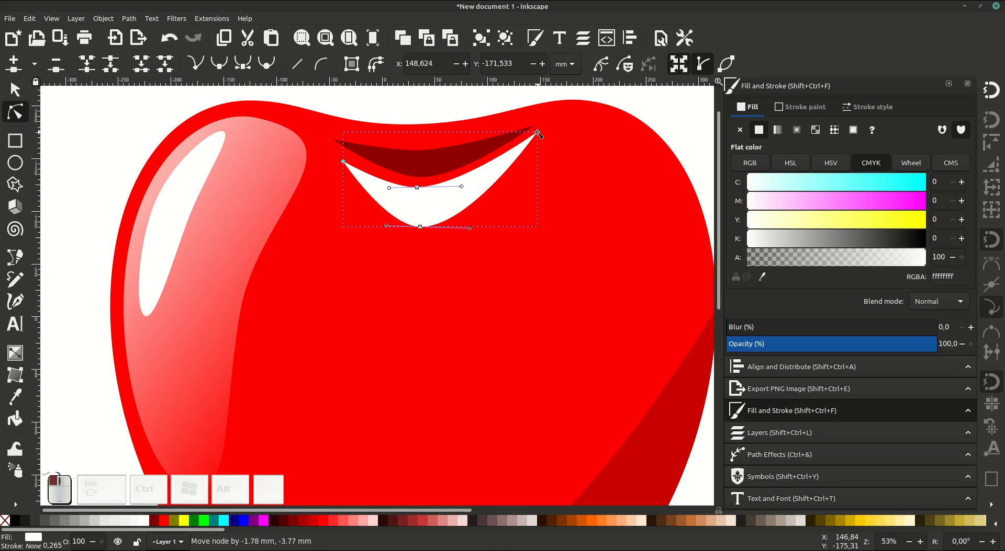
pyautogui.moveTo(417, 189); pyautogui.dragTo(422, 189)
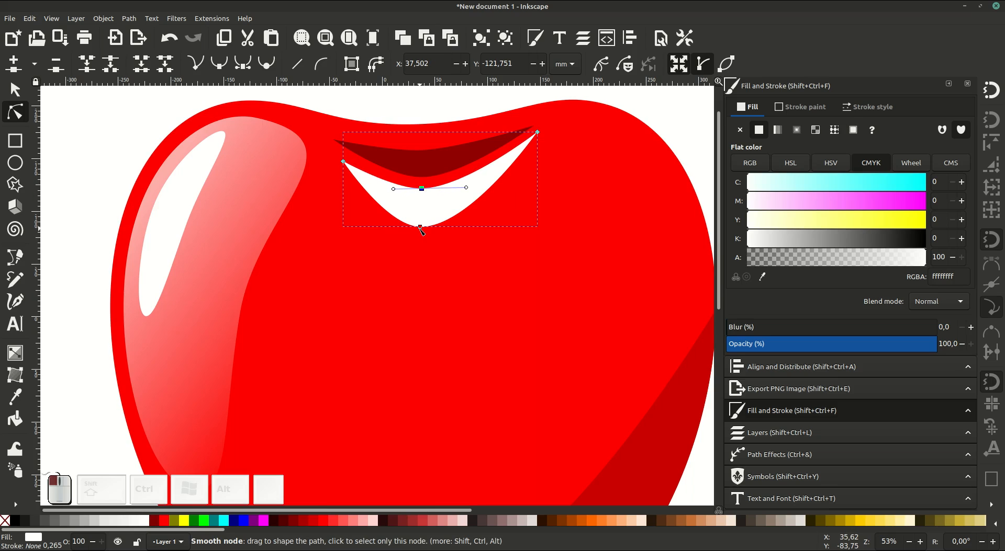
pyautogui.moveTo(426, 229); pyautogui.dragTo(557, 210)
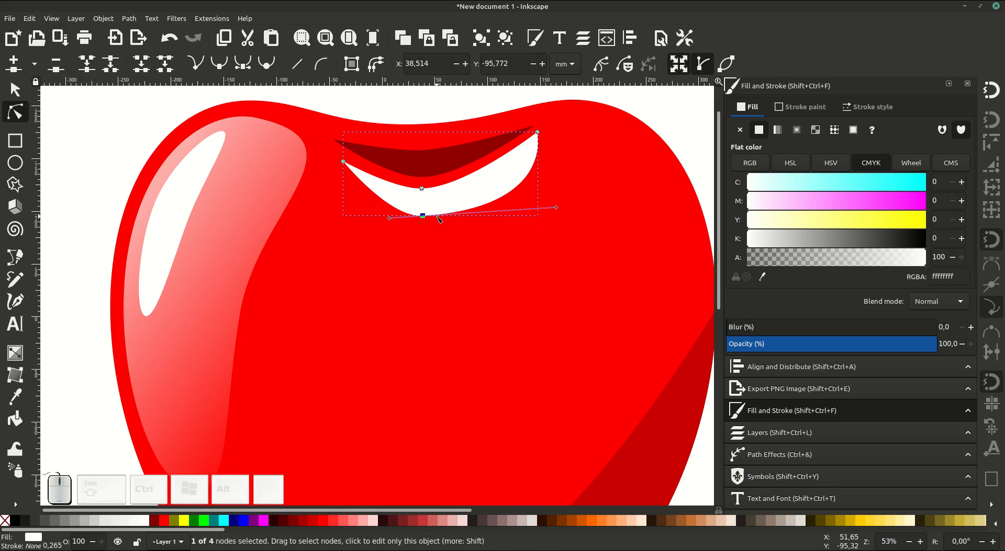
pyautogui.moveTo(388, 219); pyautogui.dragTo(430, 220)
pyautogui.moveTo(555, 205); pyautogui.dragTo(543, 207)
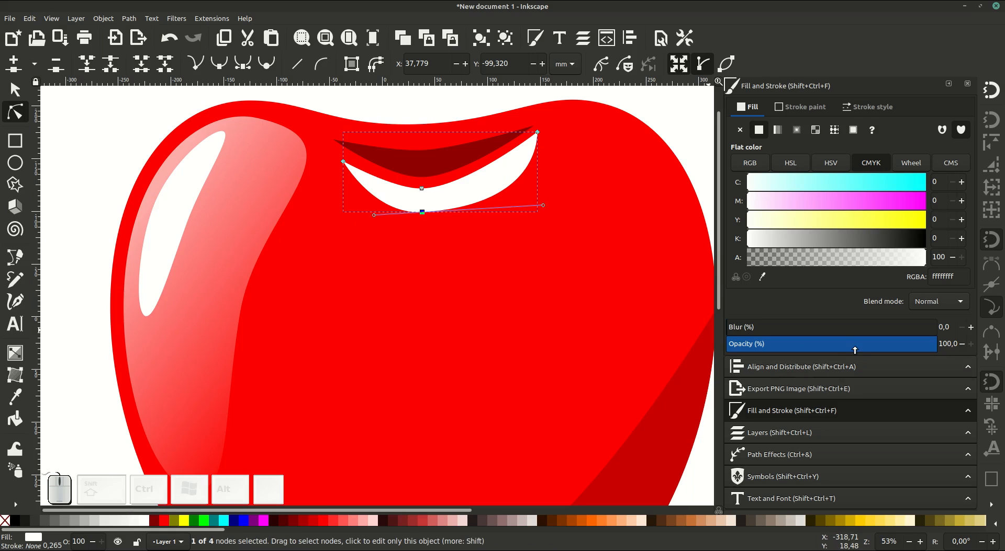
# - Lower the white crescent's opacity to 47% and apply a linear gradient that fades downward from white to transparent
pyautogui.moveTo(855, 350); pyautogui.dragTo(826, 348)
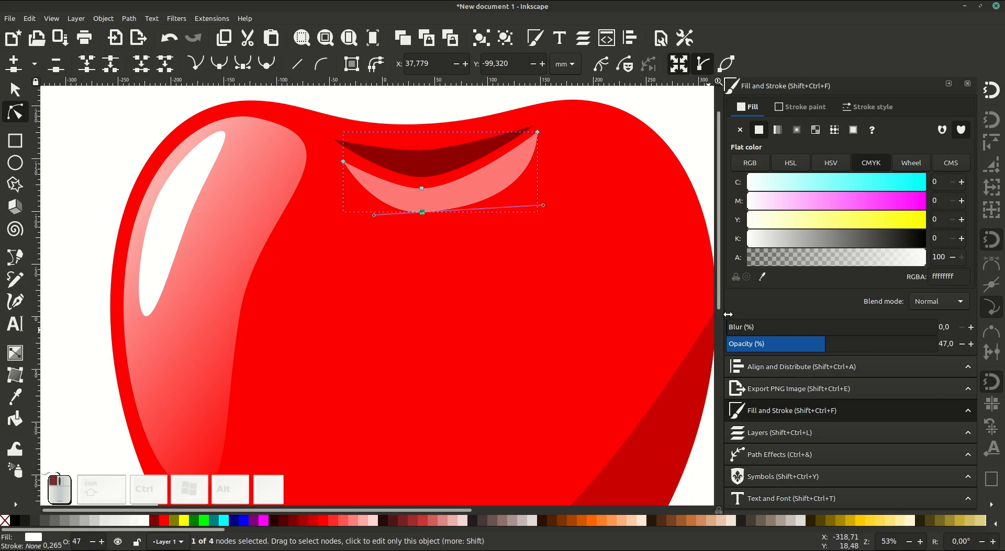
pyautogui.click(16, 355)
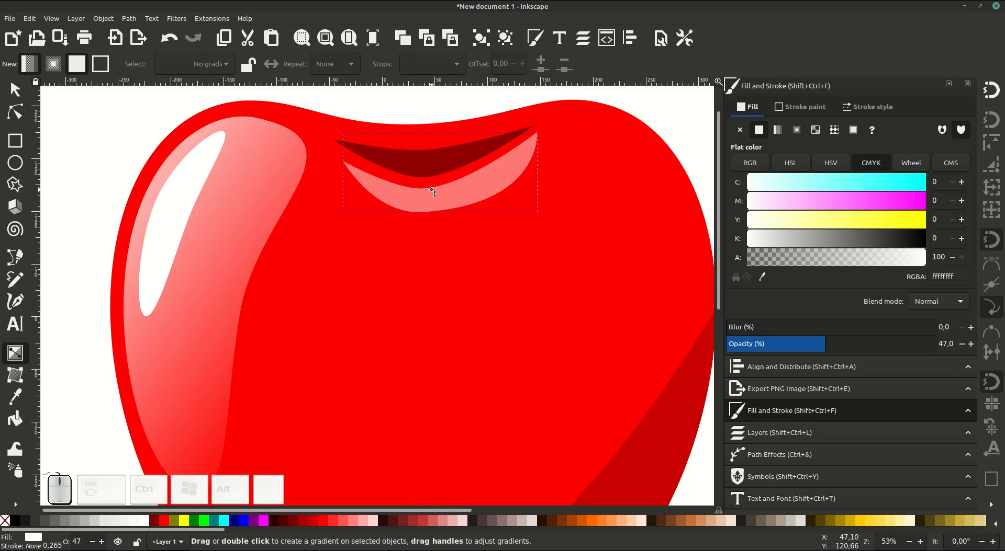
pyautogui.moveTo(431, 189); pyautogui.dragTo(432, 225)
pyautogui.click(14, 91)
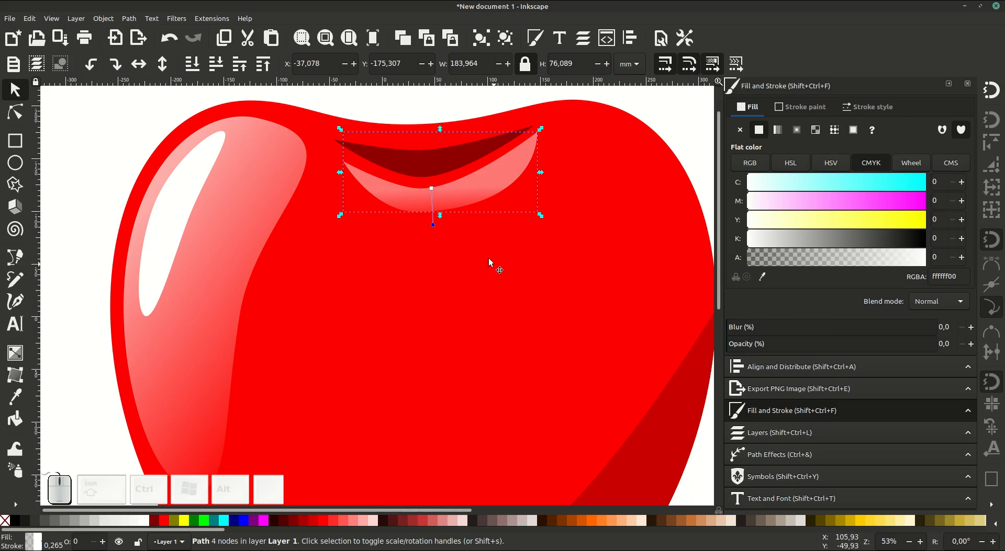
# - Move the translucent crescent highlight up about 6 mm, closer to the dark crescent
pyautogui.click(453, 200)
pyautogui.moveTo(441, 196); pyautogui.dragTo(441, 190)
pyautogui.click(585, 256)
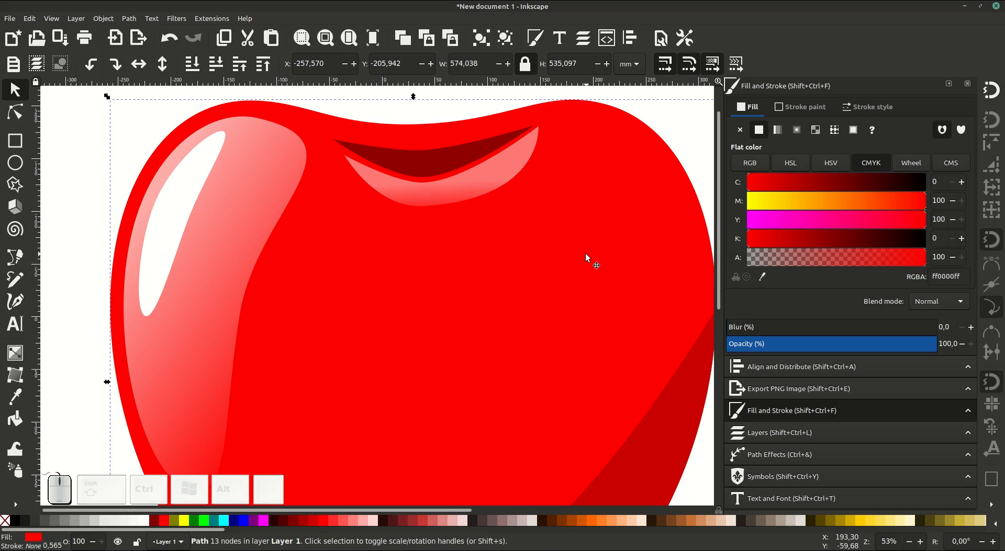
# - Reduce the opacity of the highlight below the dark crescent to 33.2%
pyautogui.press('-')
pyautogui.press('-')
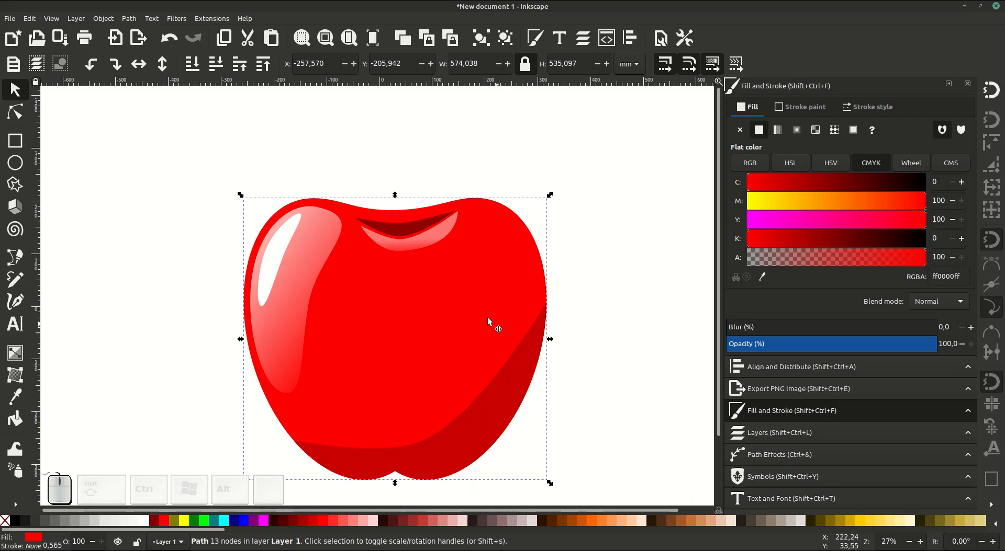
pyautogui.click(438, 235)
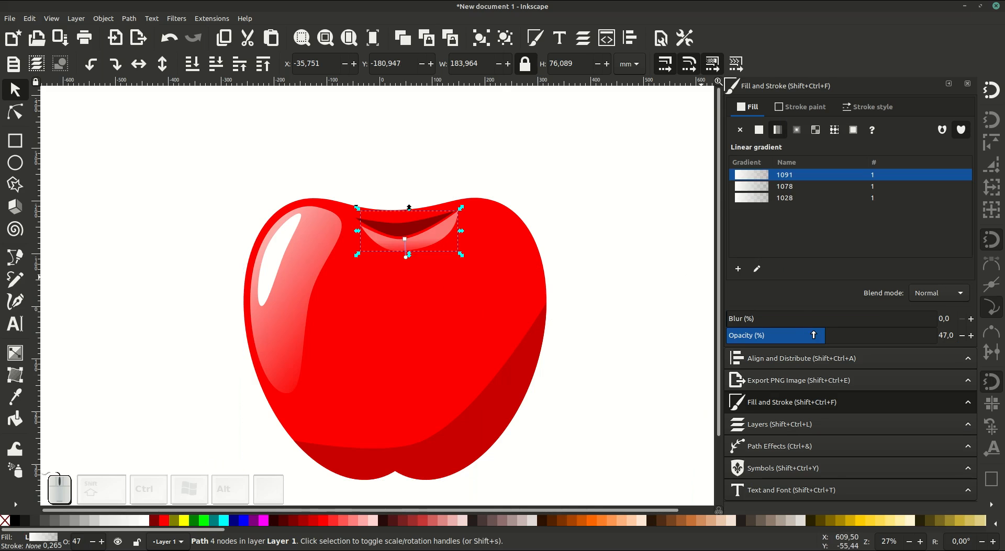
pyautogui.moveTo(813, 335); pyautogui.dragTo(796, 341)
pyautogui.click(600, 338)
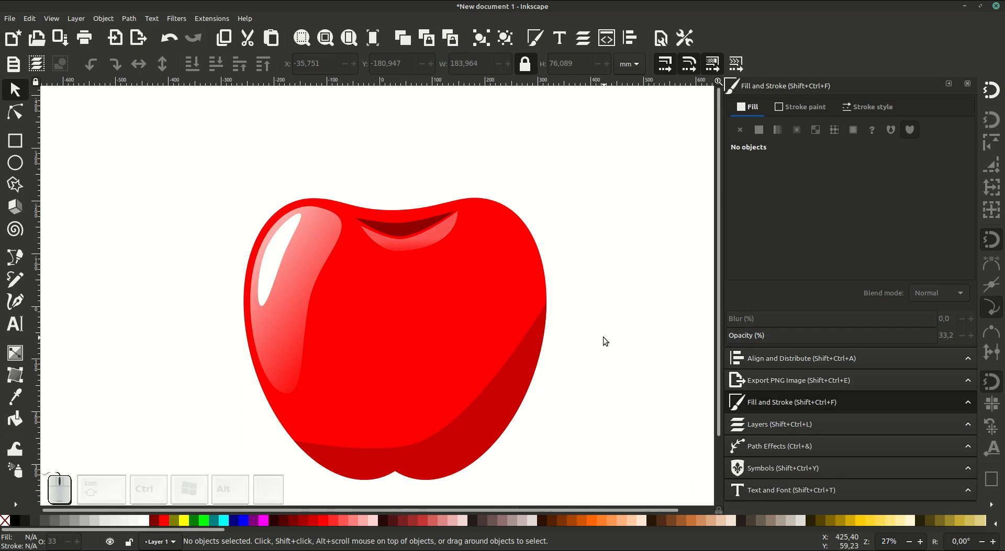
# - Draw a narrow closed three-node shape with straight segments inside the apple's upper right edge, ending where the dark shading begins
pyautogui.moveTo(546, 300); pyautogui.dragTo(514, 274)
pyautogui.scroll(1, 513, 279)
pyautogui.click(15, 260)
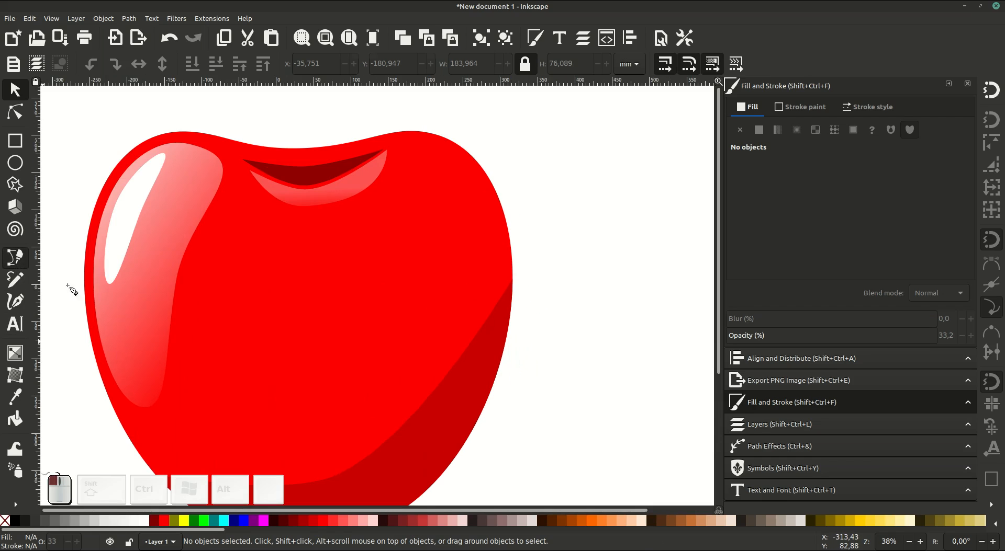
pyautogui.click(452, 152)
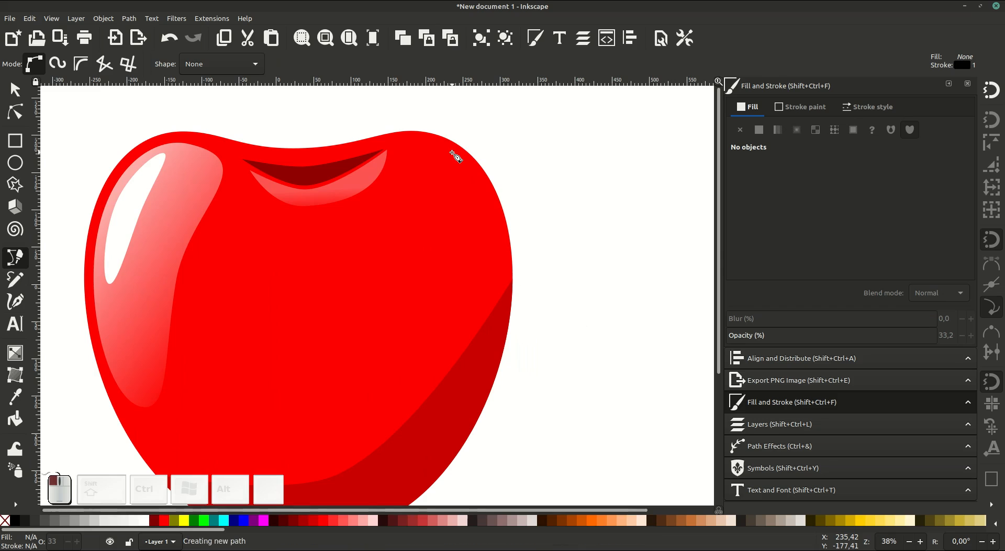
pyautogui.click(493, 203)
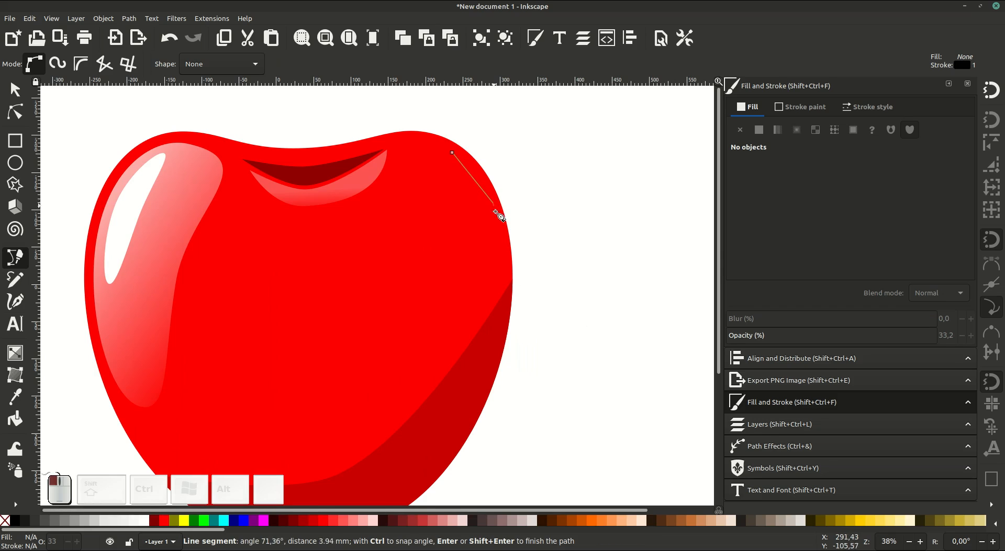
pyautogui.click(506, 295)
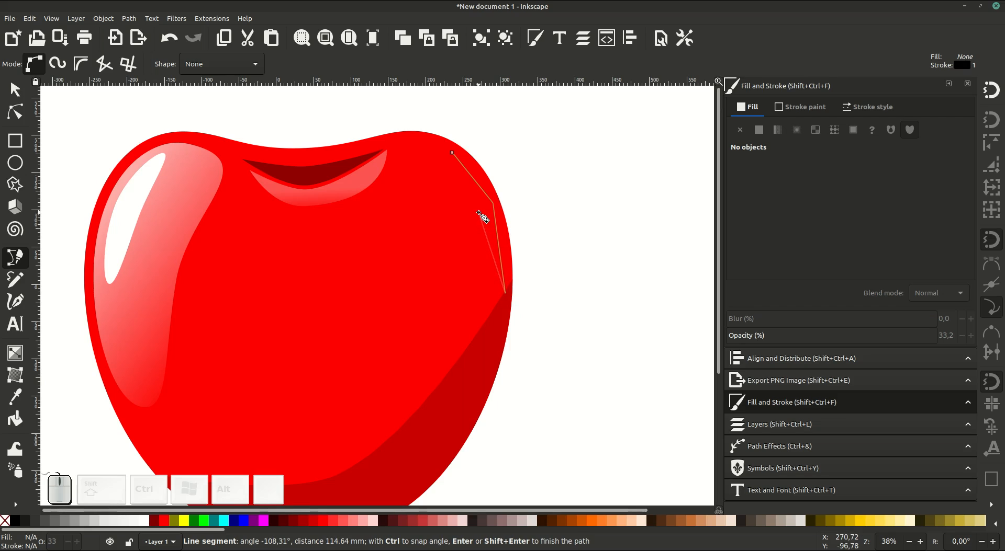
pyautogui.click(453, 155)
# - Remove the narrow three-node shape's stroke and give it a flat white fill
pyautogui.click(797, 108)
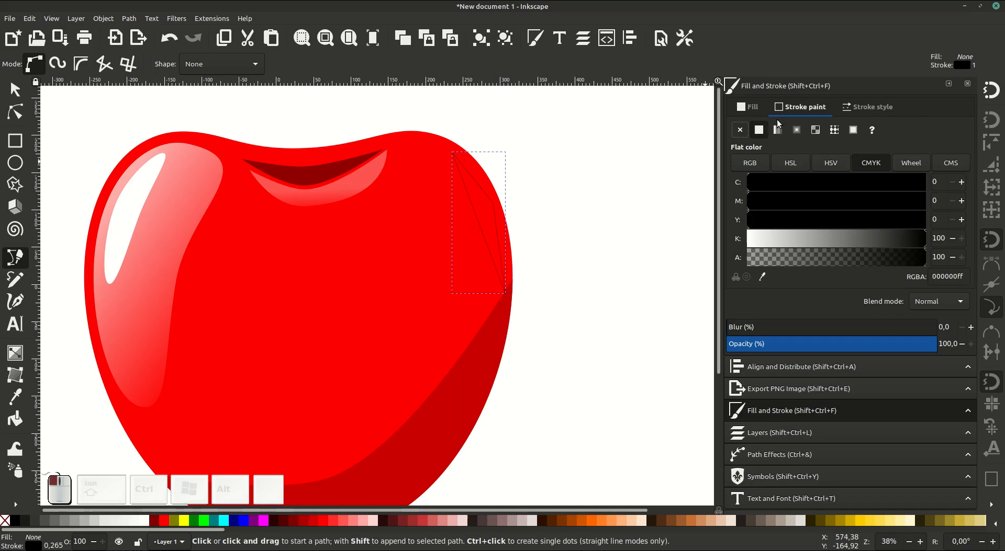
pyautogui.click(740, 130)
pyautogui.click(747, 107)
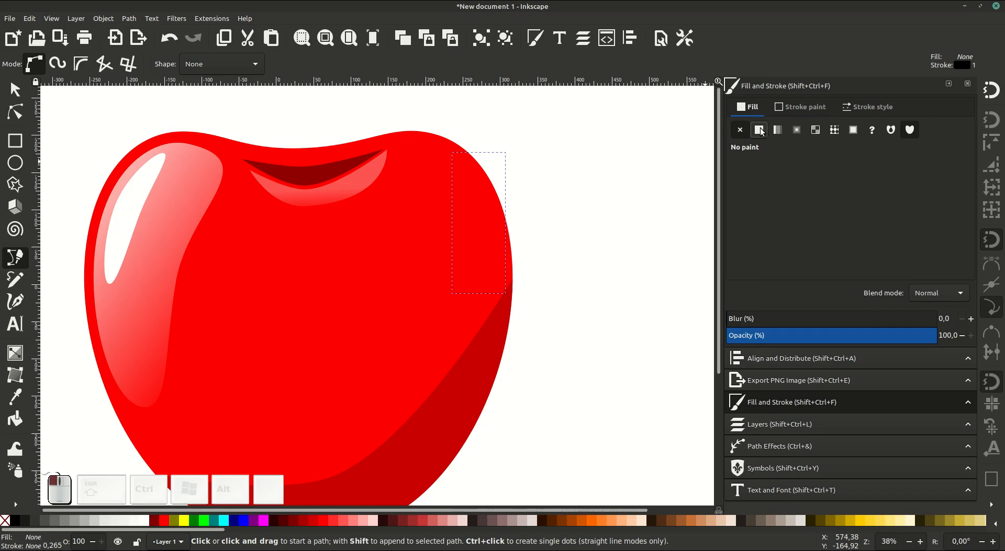
pyautogui.click(758, 130)
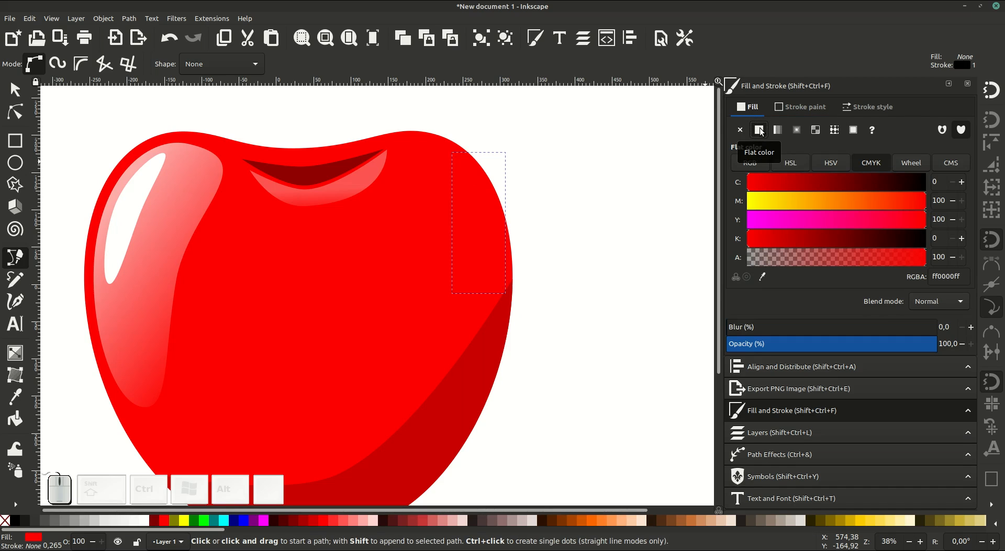
pyautogui.click(146, 520)
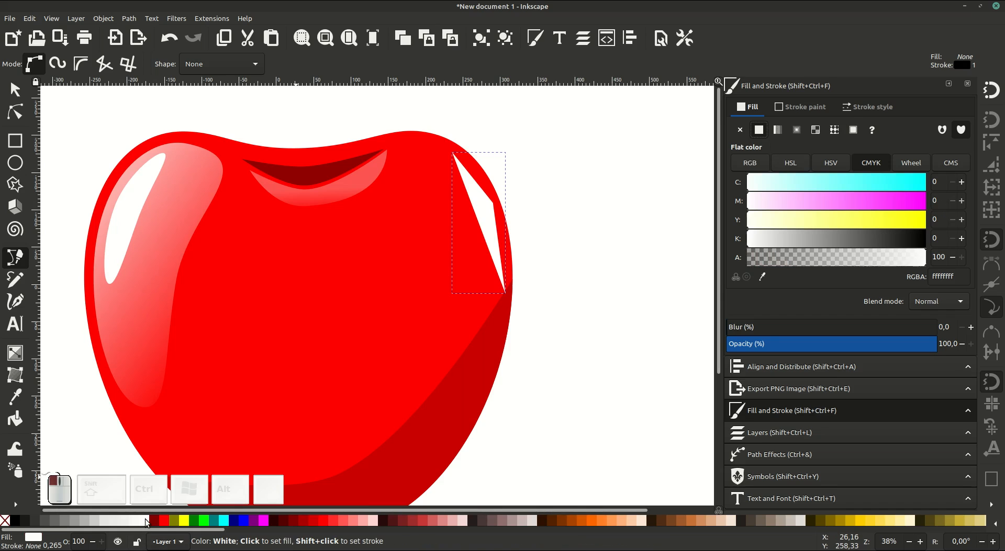
# - Smooth the narrow shape's middle node and bend its edges into a curved sliver about 72 mm wide and 189 mm high
pyautogui.click(15, 113)
pyautogui.scroll(1, 485, 250)
pyautogui.moveTo(518, 168); pyautogui.dragTo(491, 196)
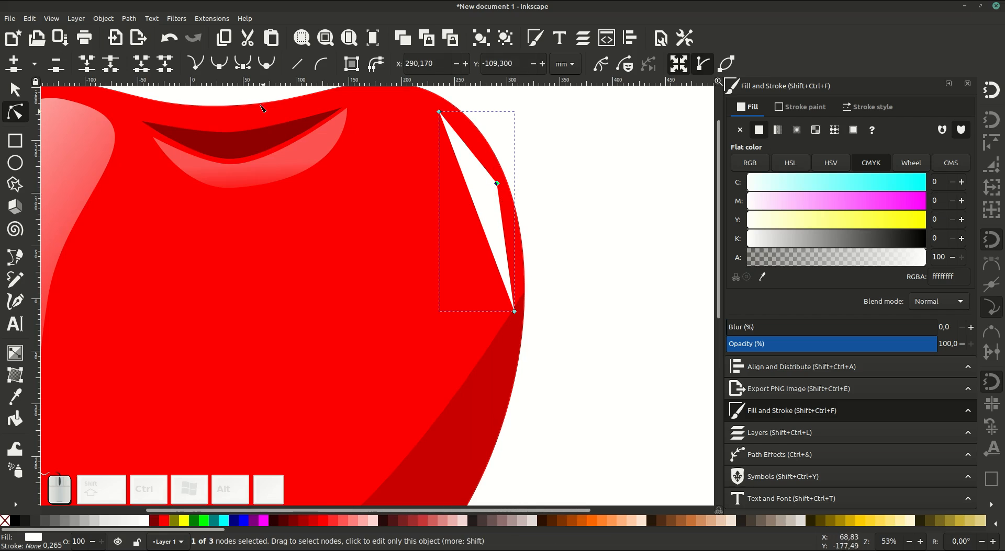
pyautogui.click(217, 65)
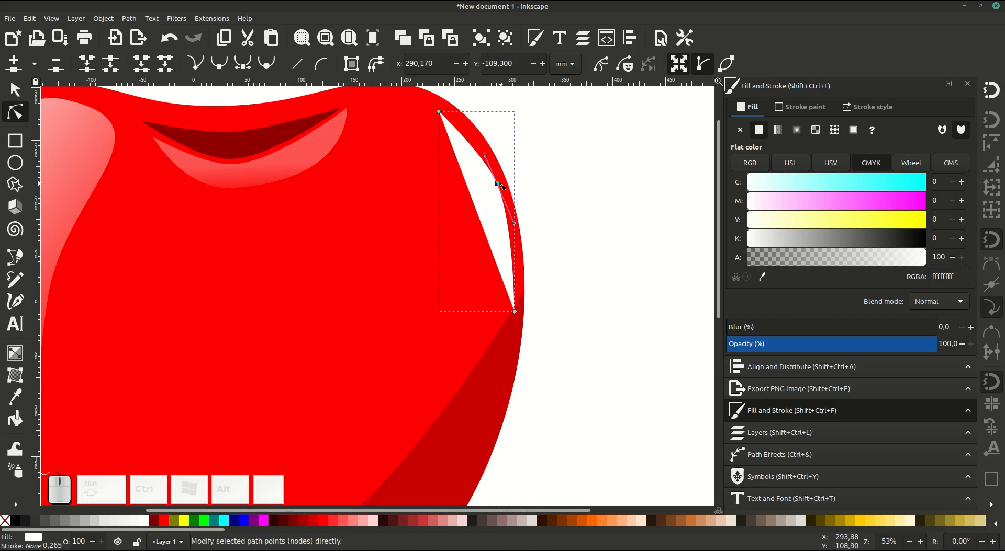
pyautogui.moveTo(500, 185)
pyautogui.mouseDown()
pyautogui.moveTo(479, 199)
pyautogui.moveTo(490, 199)
pyautogui.mouseUp()
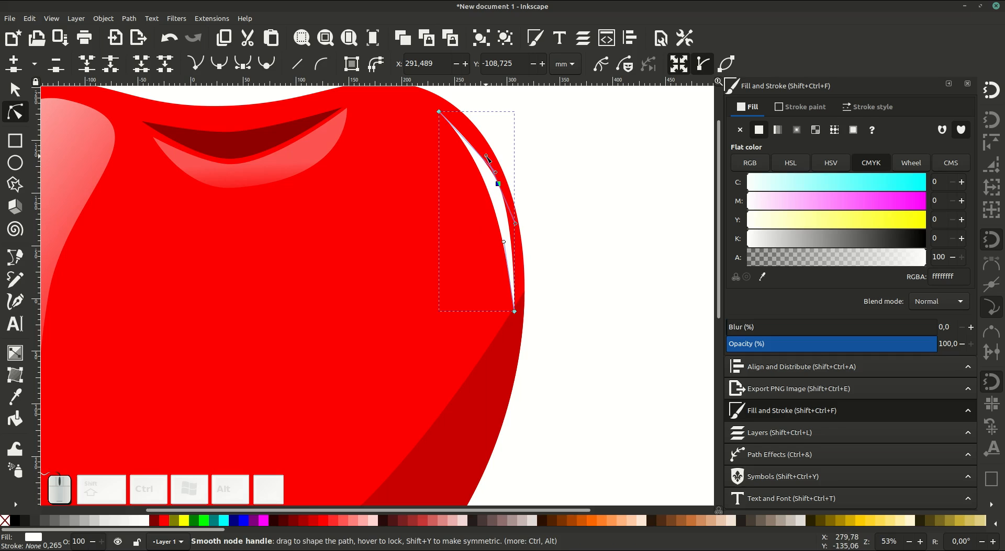
pyautogui.moveTo(487, 159); pyautogui.dragTo(482, 139)
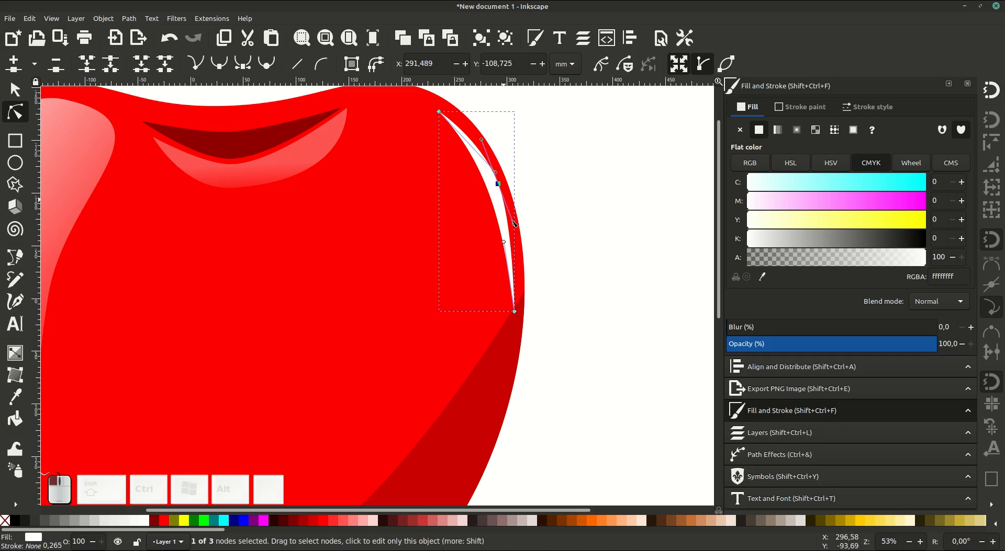
pyautogui.moveTo(514, 224); pyautogui.dragTo(523, 245)
# - Lower the opacity of the white sliver along the apple's right edge to 41.3%
pyautogui.click(17, 92)
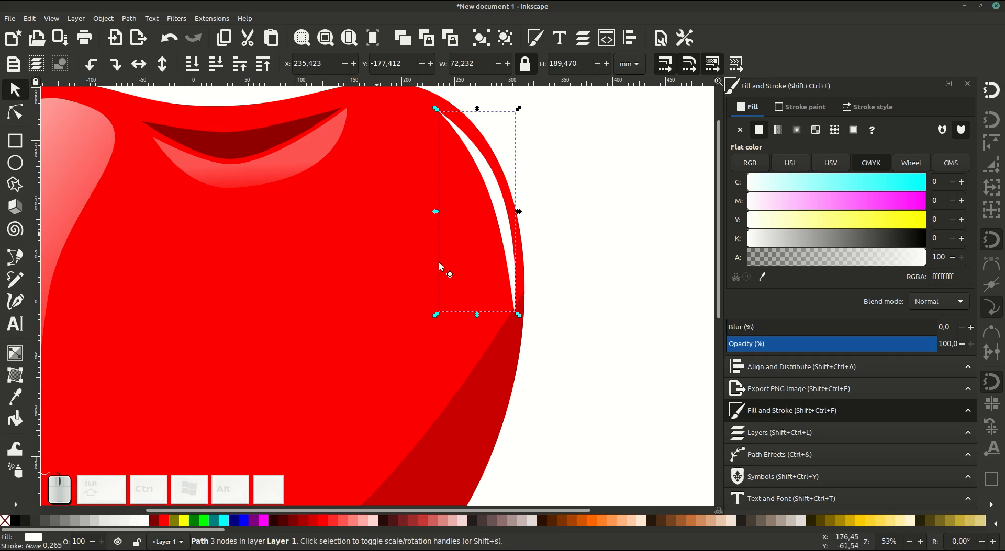
pyautogui.moveTo(852, 347); pyautogui.dragTo(814, 344)
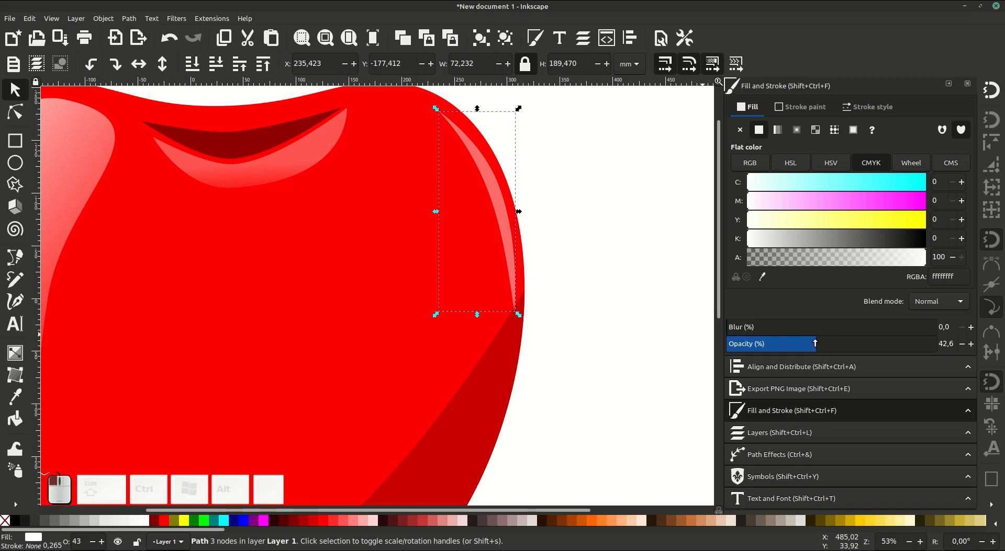
pyautogui.click(601, 336)
pyautogui.press('-')
pyautogui.press('-')
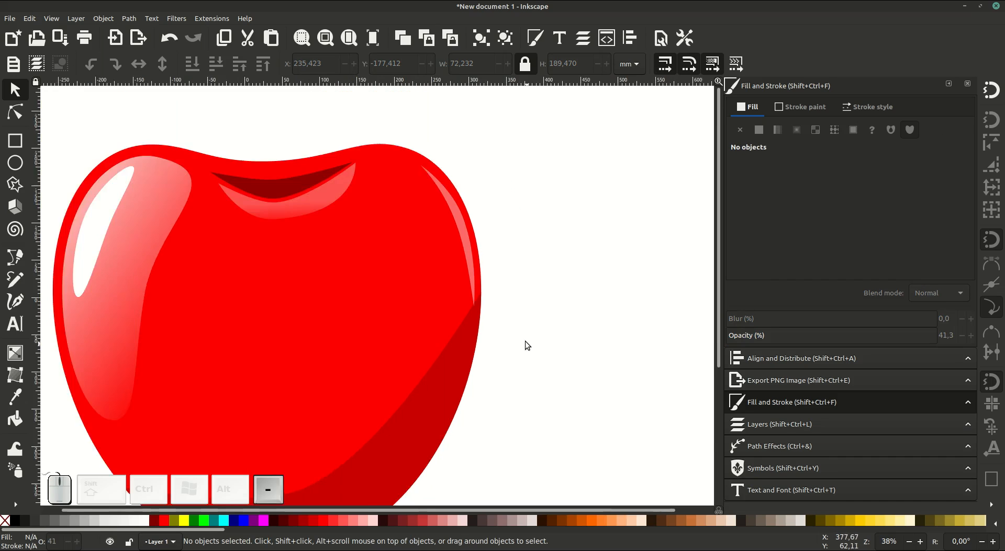
pyautogui.moveTo(513, 309); pyautogui.dragTo(596, 282)
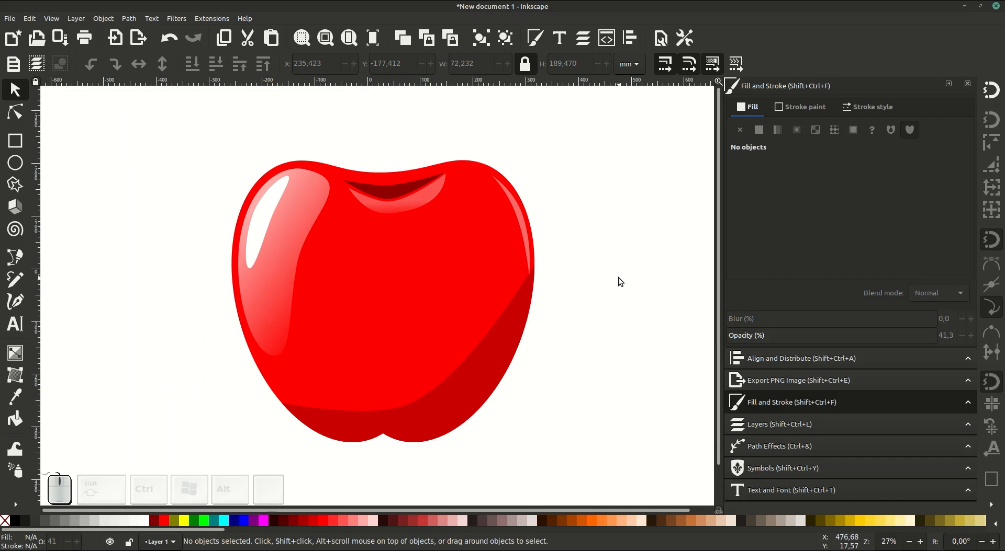
# - Draw a closed four-node stem outline with straight segments, about 100 mm wide and just over 200 mm high, rising from the apple's dark top dip
pyautogui.moveTo(427, 249); pyautogui.dragTo(415, 293)
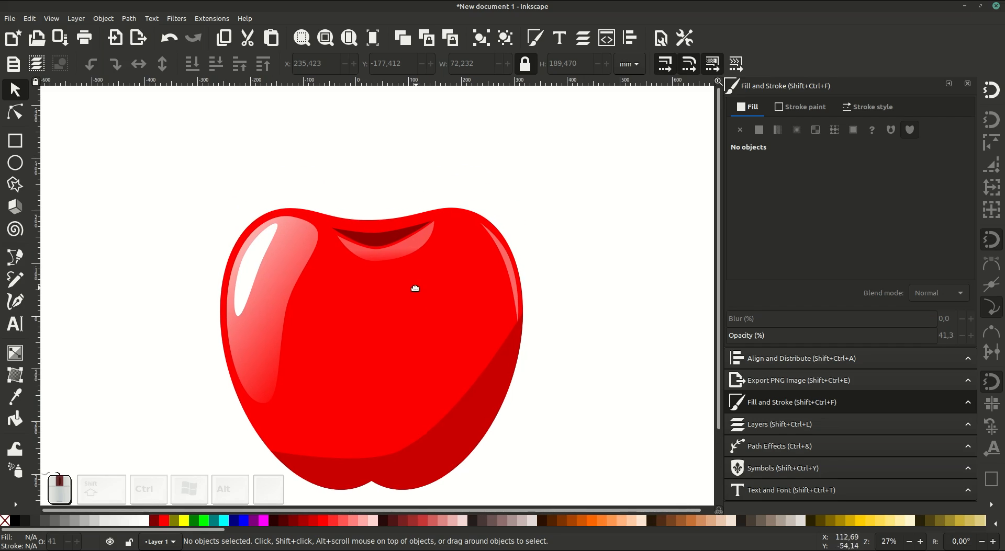
pyautogui.click(12, 261)
pyautogui.scroll(1, 402, 277)
pyautogui.moveTo(365, 274); pyautogui.dragTo(307, 289)
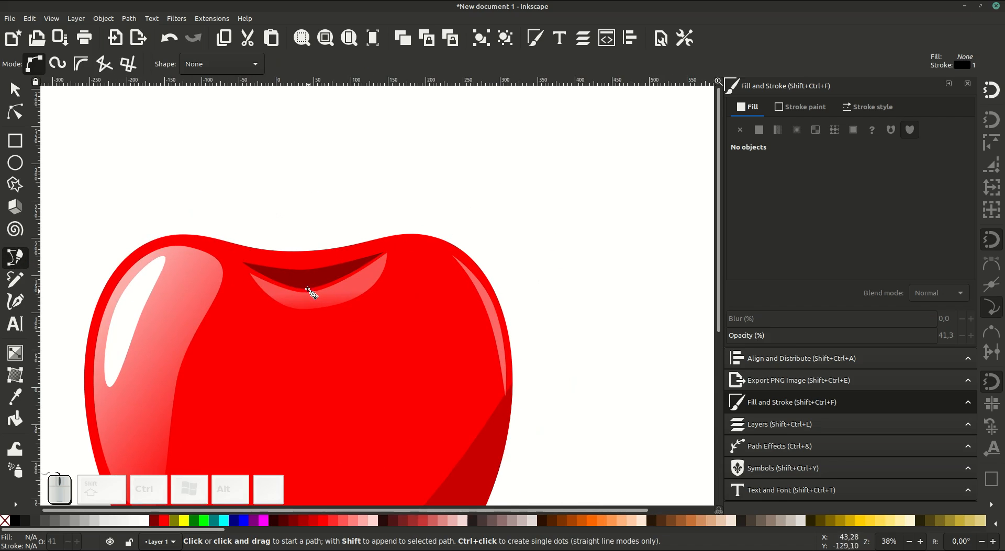
pyautogui.click(294, 285)
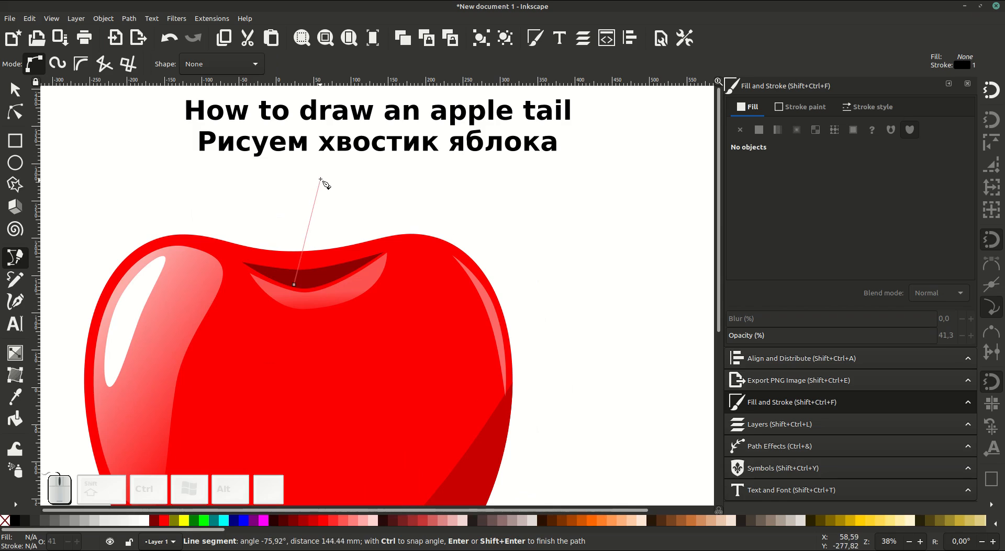
pyautogui.click(322, 159)
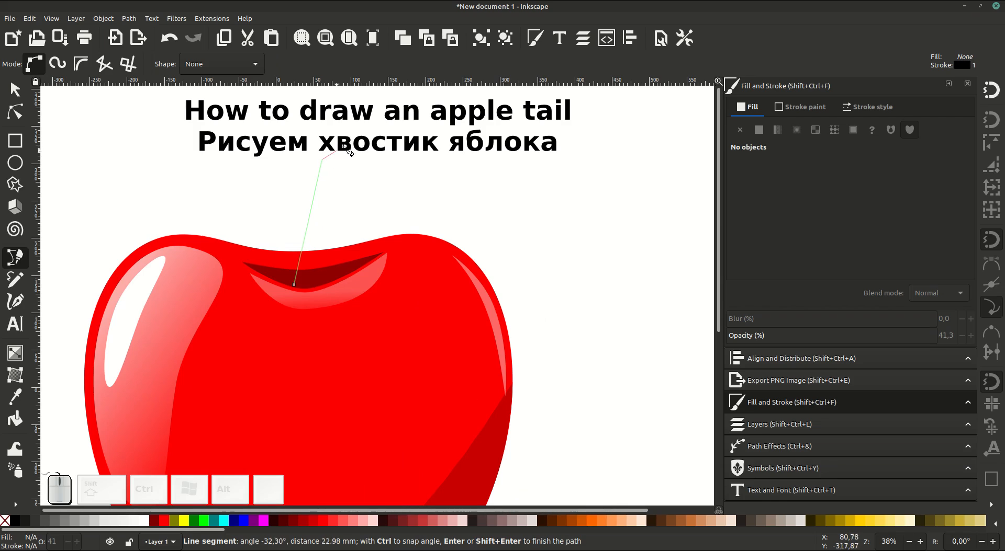
pyautogui.click(368, 134)
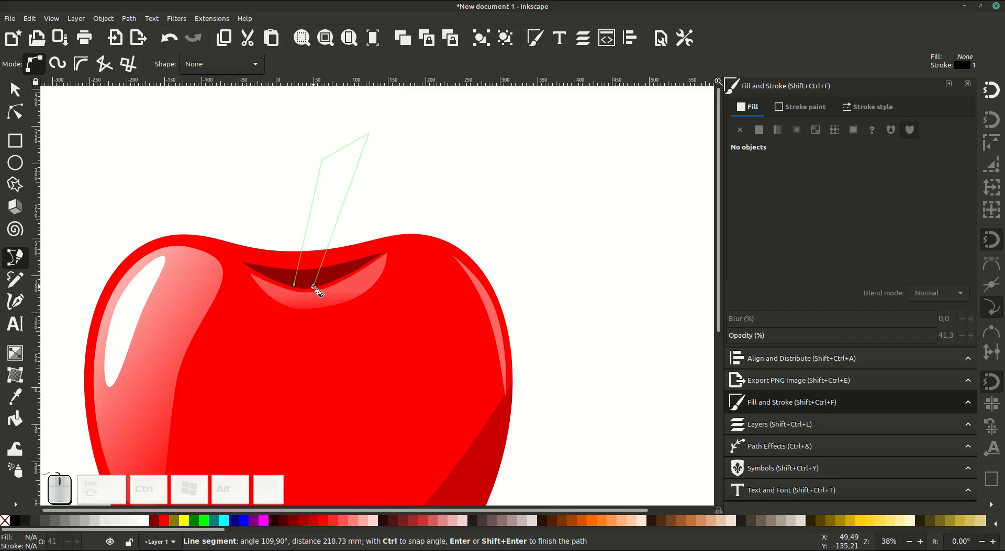
pyautogui.scroll(1, 316, 291)
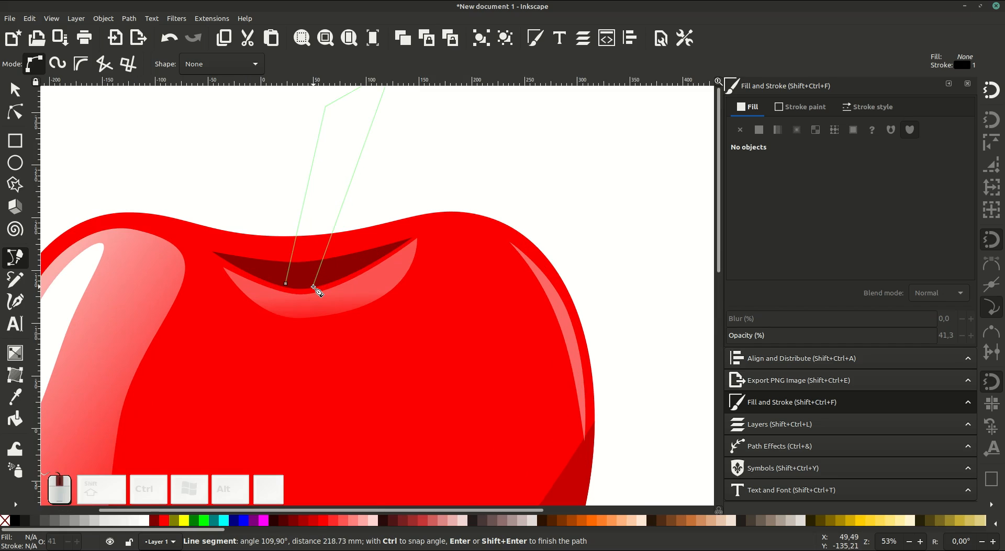
pyautogui.scroll(1, 317, 291)
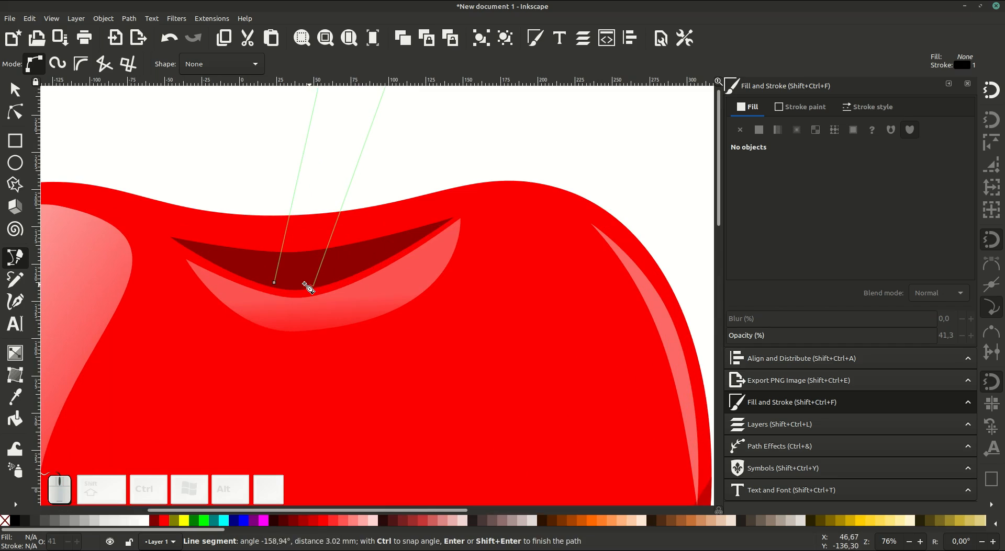
pyautogui.click(275, 285)
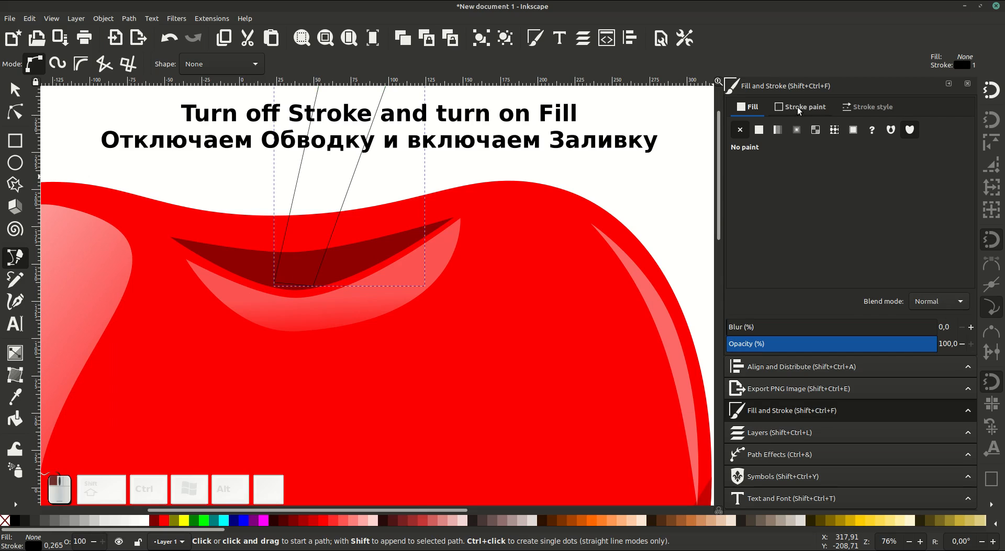
# - Remove the stem outline's stroke and give it a flat brown fill, #803300
pyautogui.click(800, 107)
pyautogui.click(740, 130)
pyautogui.click(748, 106)
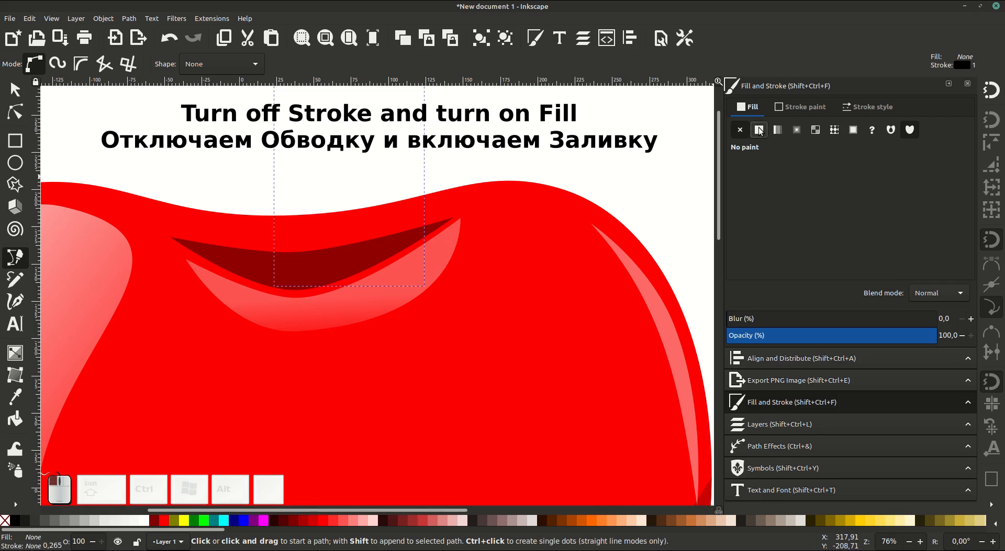
pyautogui.click(758, 129)
pyautogui.click(559, 521)
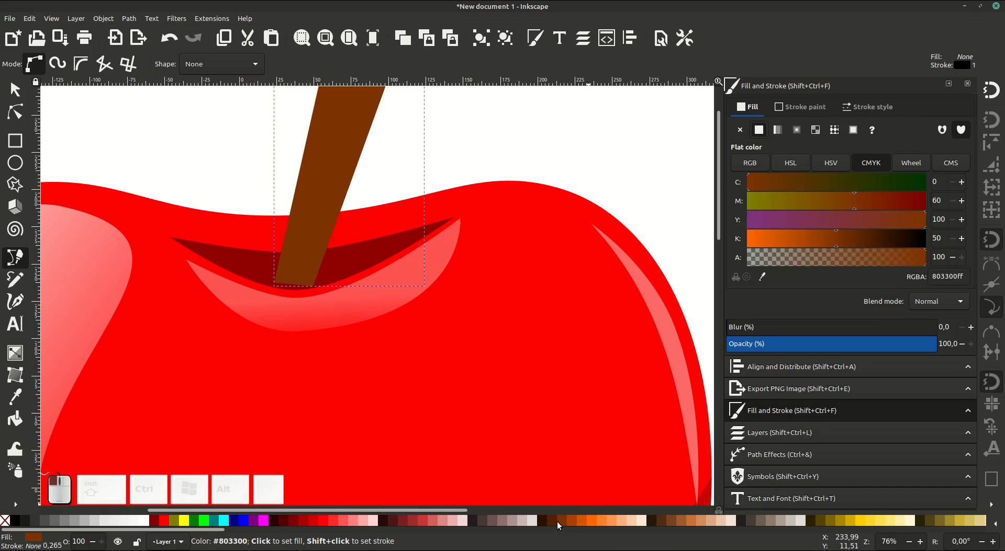
# - Lower the stem's two base nodes onto the dark dip's lower edge and bend the segment between them to follow its curve
pyautogui.click(14, 115)
pyautogui.scroll(4, 309, 289)
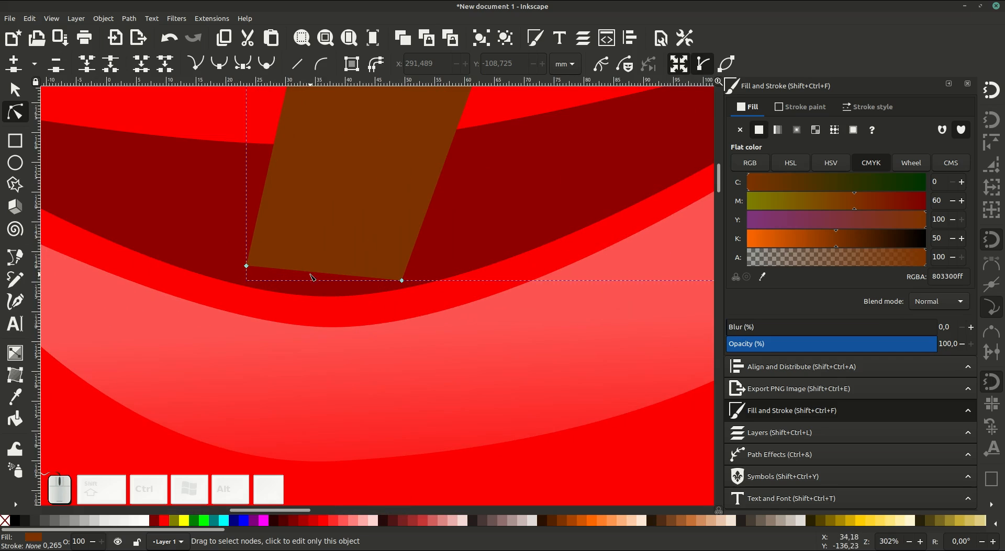
pyautogui.moveTo(246, 266); pyautogui.dragTo(242, 281)
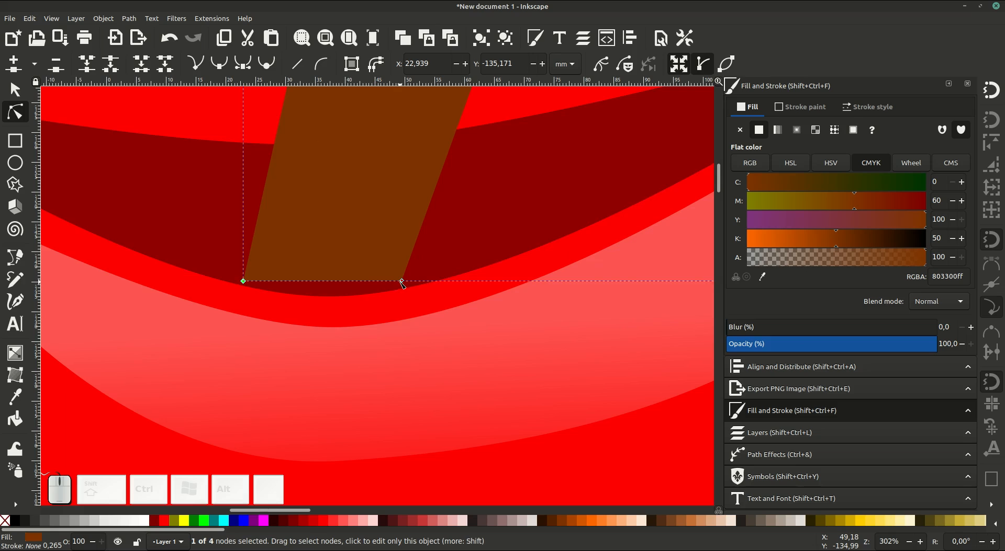
pyautogui.moveTo(402, 283); pyautogui.dragTo(403, 290)
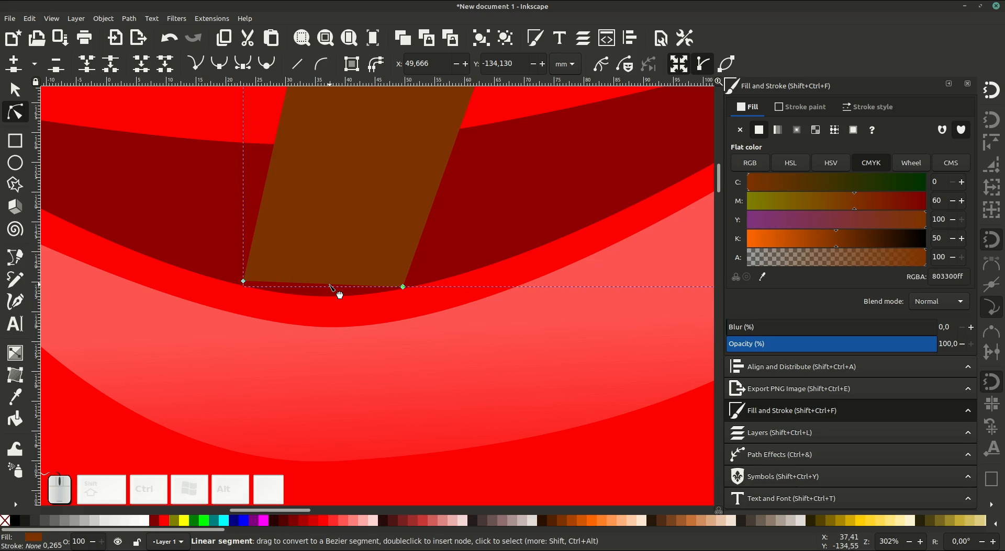
pyautogui.moveTo(338, 286); pyautogui.dragTo(333, 308)
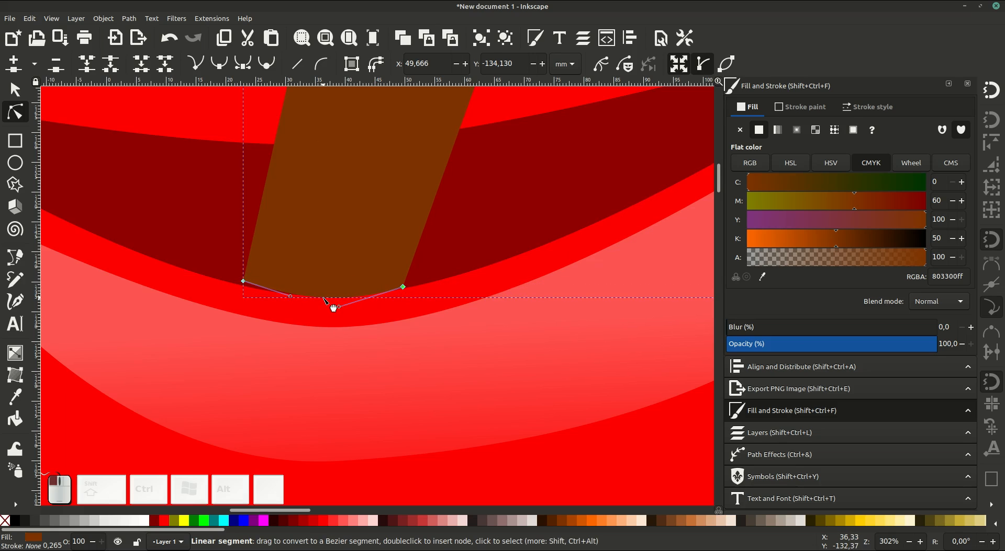
pyautogui.click(387, 320)
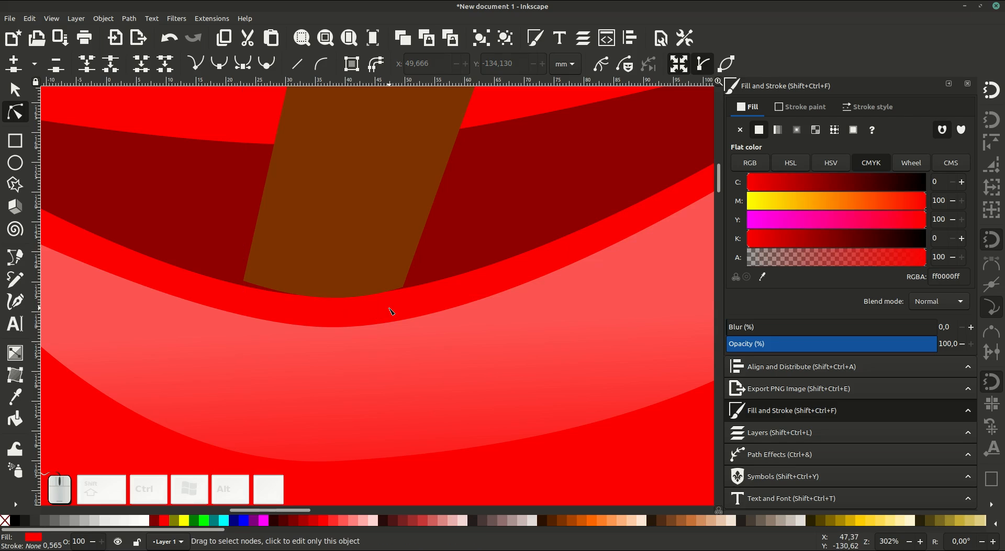
# - Draw a closed four-node shape about 129 mm wide and 264 mm high covering the stem's right half and extending past both of its ends
pyautogui.scroll(-6, 390, 311)
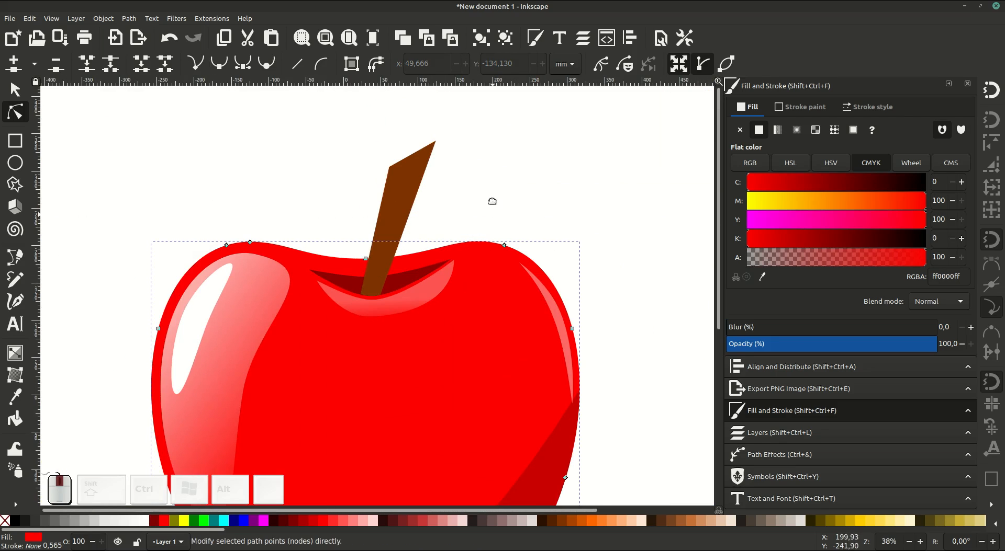
pyautogui.moveTo(492, 201); pyautogui.dragTo(493, 175)
pyautogui.click(15, 257)
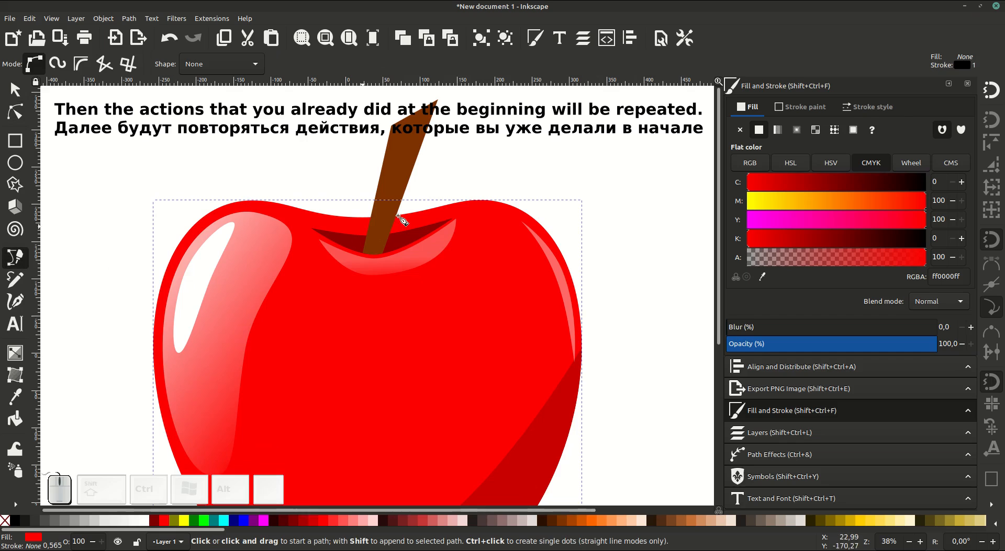
pyautogui.moveTo(402, 220); pyautogui.dragTo(372, 255)
pyautogui.click(340, 297)
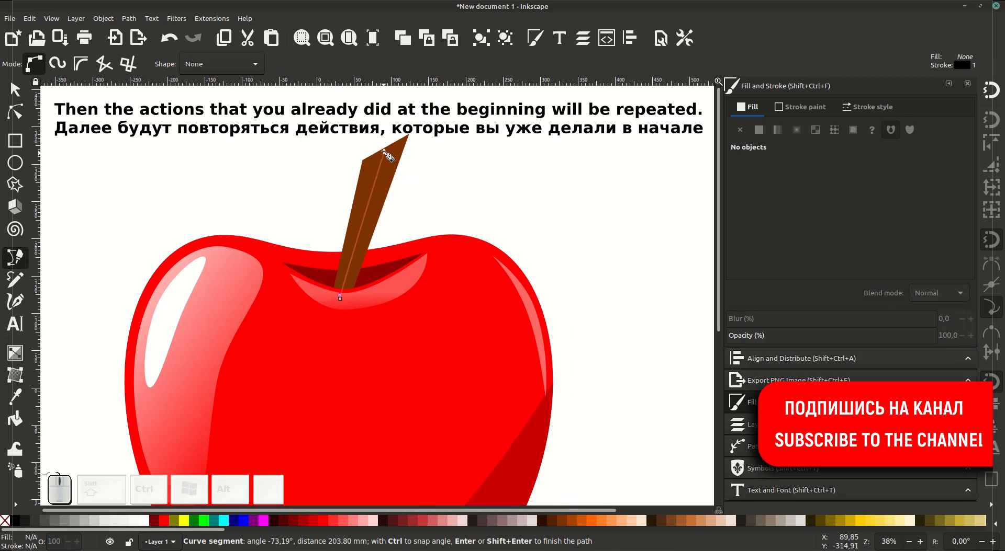
pyautogui.click(390, 132)
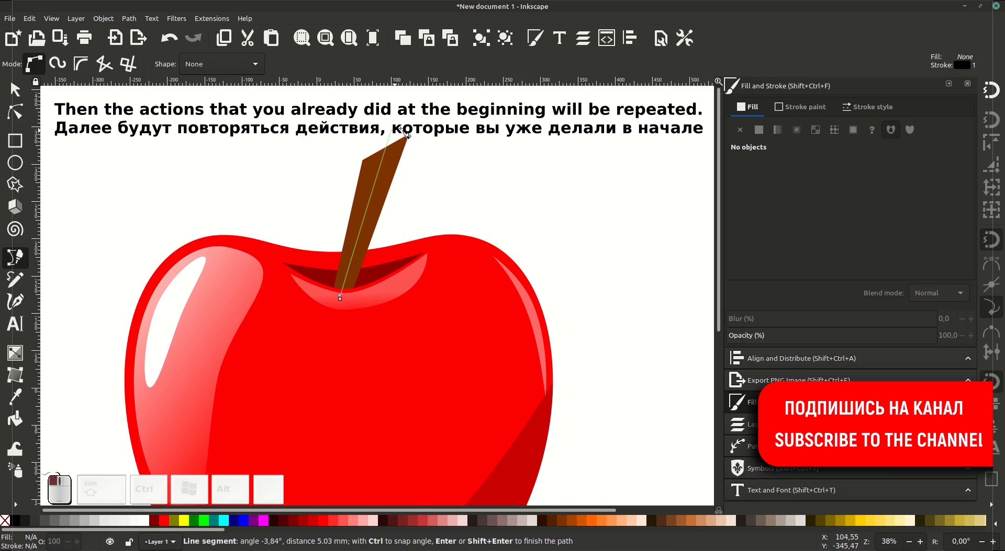
pyautogui.click(436, 117)
pyautogui.click(352, 313)
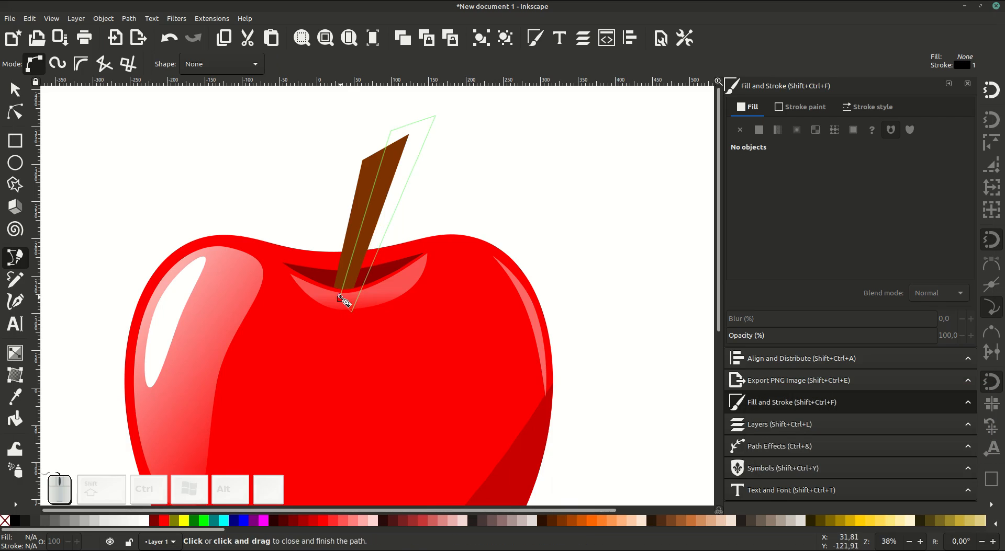
pyautogui.click(342, 299)
# - Duplicate the brown stem and intersect the copy with the overlapping four-node shape
pyautogui.scroll(2, 367, 282)
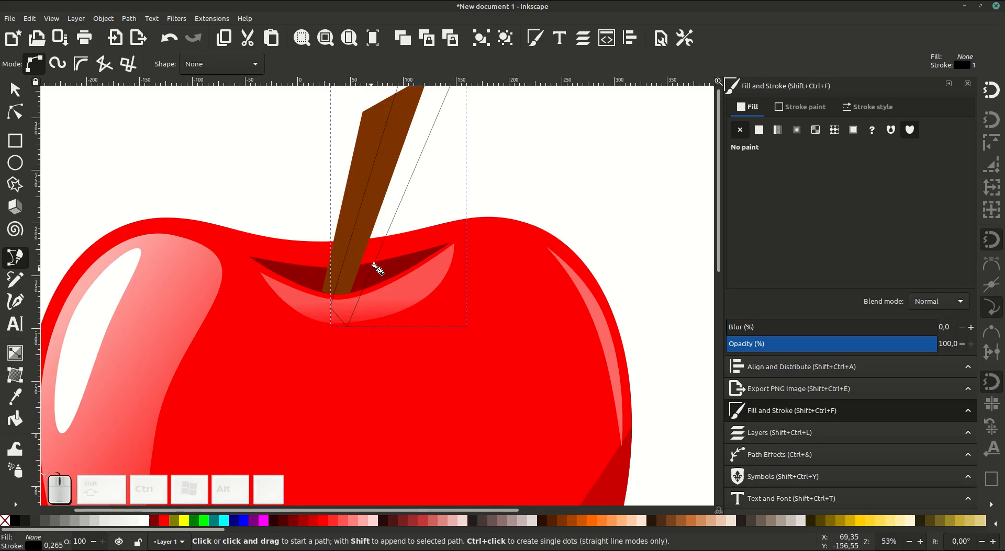
pyautogui.click(16, 90)
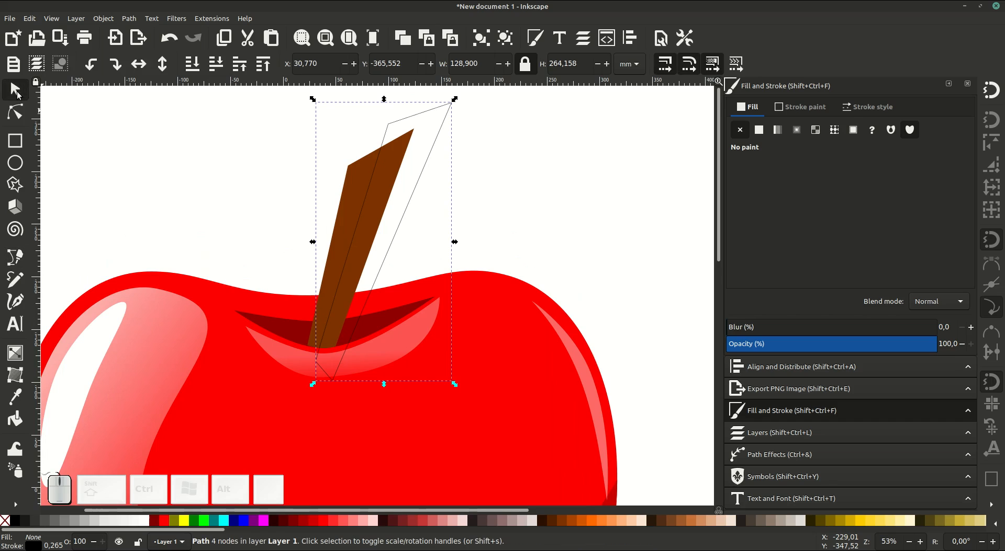
pyautogui.click(350, 188)
pyautogui.rightClick(350, 187)
pyautogui.click(382, 258)
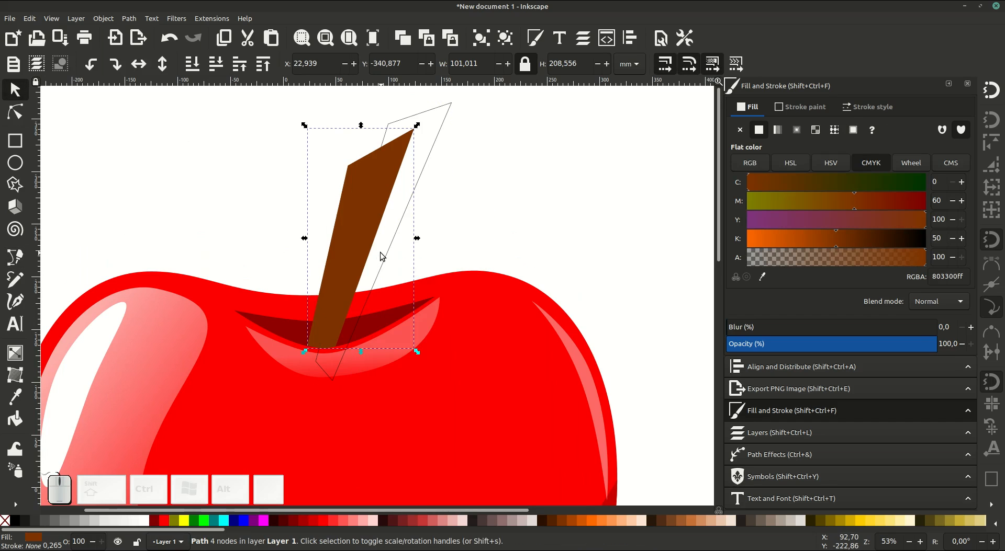
pyautogui.keyDown('shift'); pyautogui.click(453, 128); pyautogui.keyUp('shift')
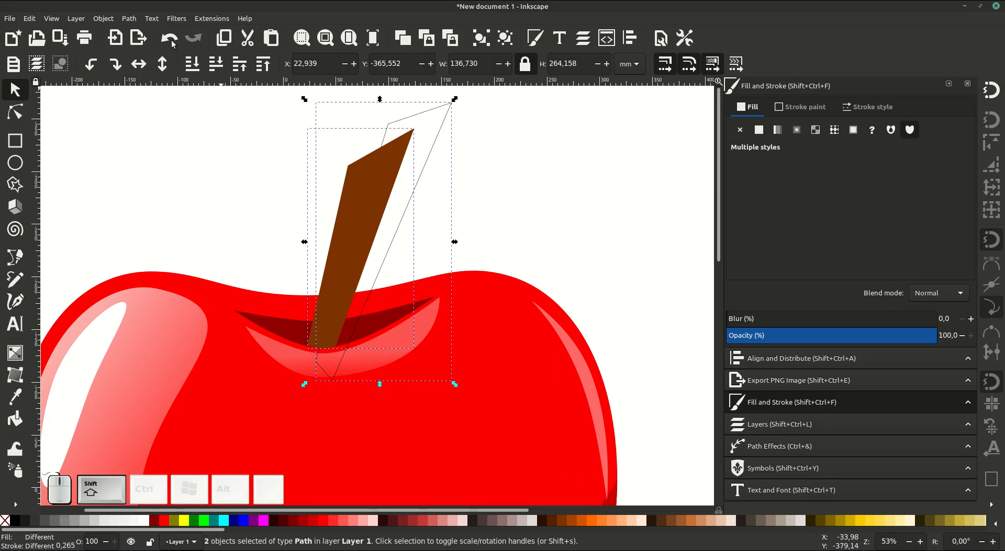
pyautogui.click(130, 19)
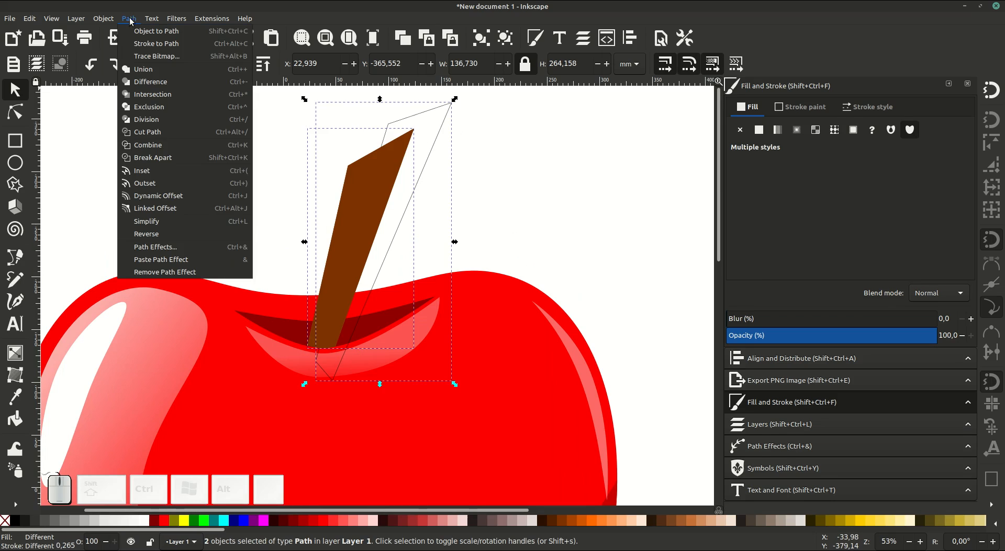
pyautogui.click(152, 98)
# - Remove the stroke from the stem's right-half shape and give it a flat dark brown fill with K at 61 (#622700)
pyautogui.click(806, 107)
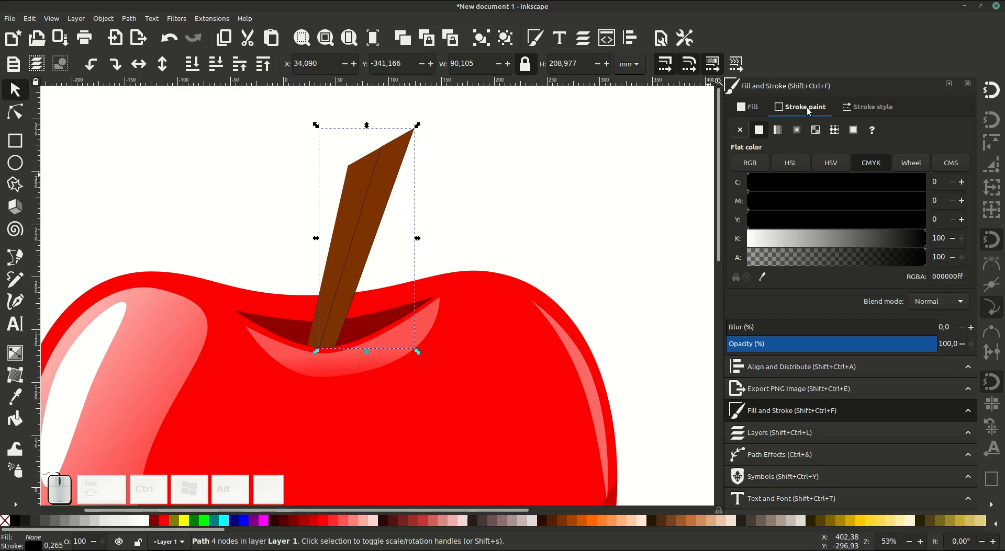
pyautogui.click(739, 132)
pyautogui.click(745, 109)
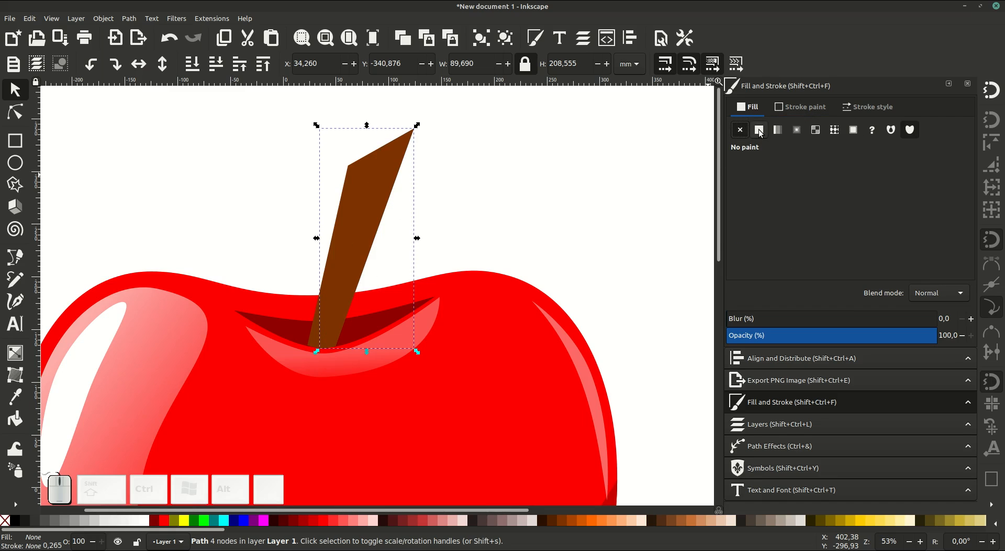
pyautogui.click(759, 131)
pyautogui.moveTo(848, 240); pyautogui.dragTo(858, 241)
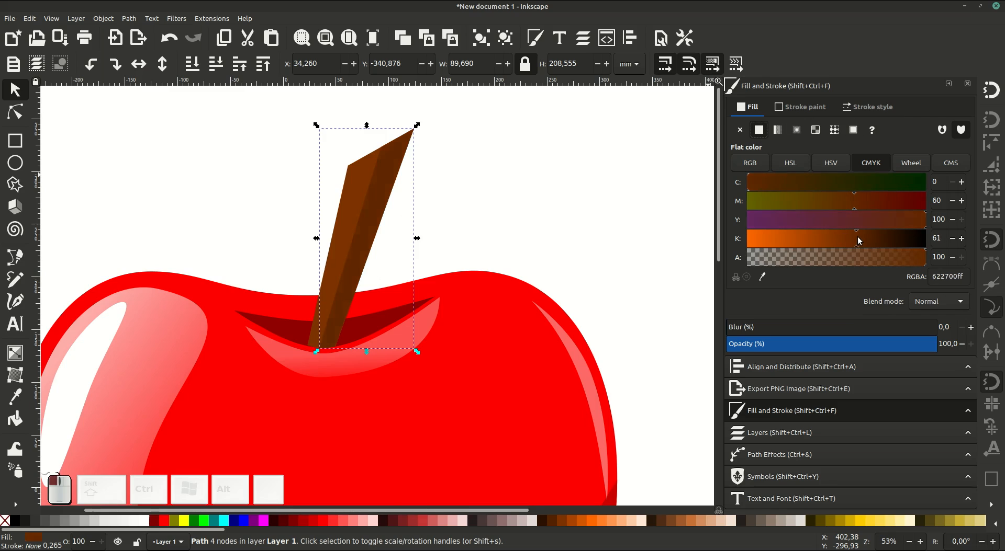
pyautogui.click(511, 209)
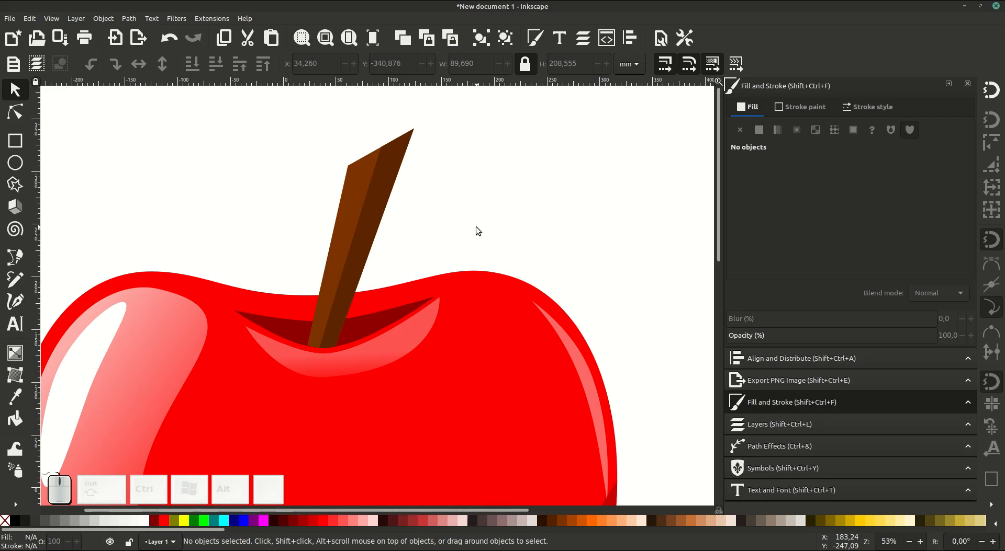
# - Draw a closed eight-node zigzag shape about 51 mm wide and 59 mm high over the notch at the apple's base
pyautogui.moveTo(437, 349); pyautogui.dragTo(456, 276)
pyautogui.moveTo(438, 328); pyautogui.dragTo(482, 195)
pyautogui.scroll(-12, 451, 265)
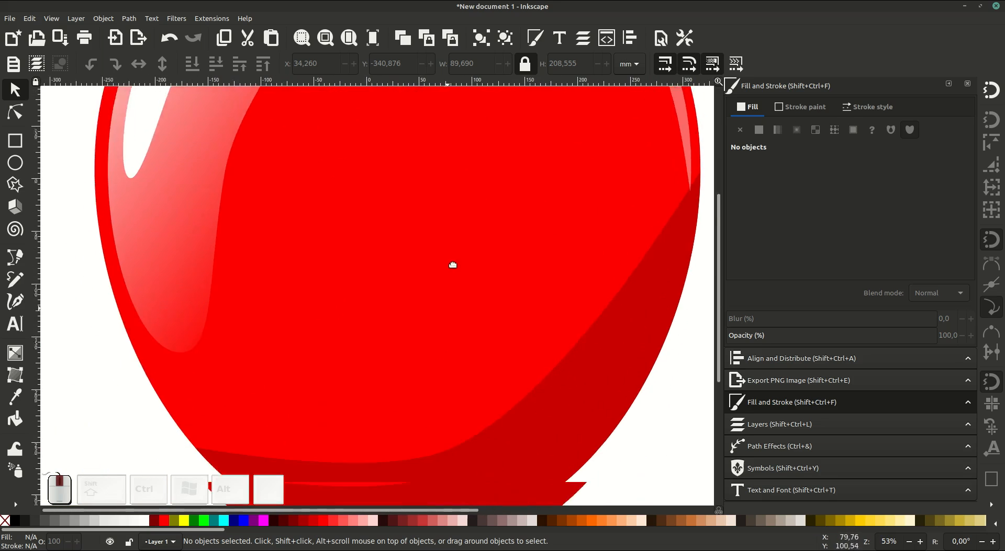
pyautogui.click(13, 259)
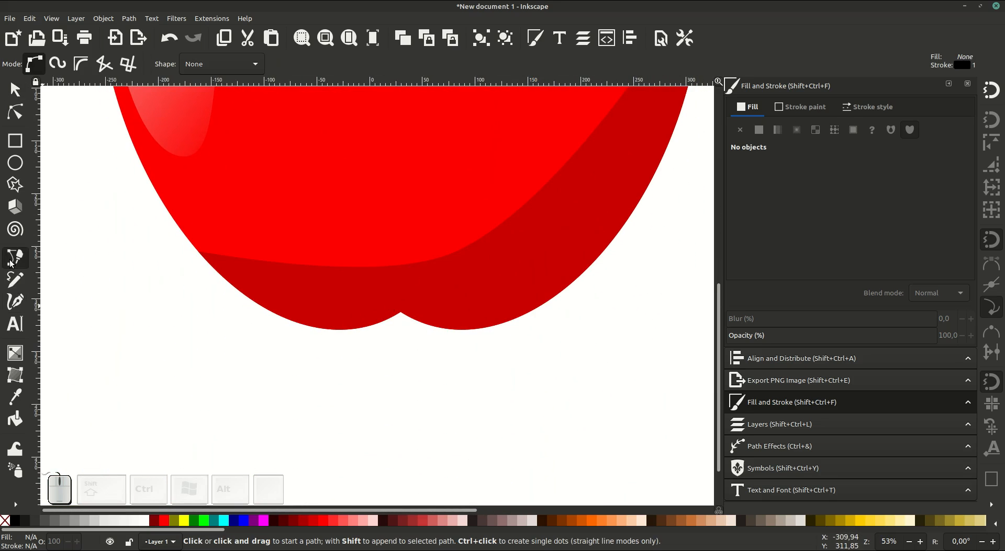
pyautogui.click(380, 312)
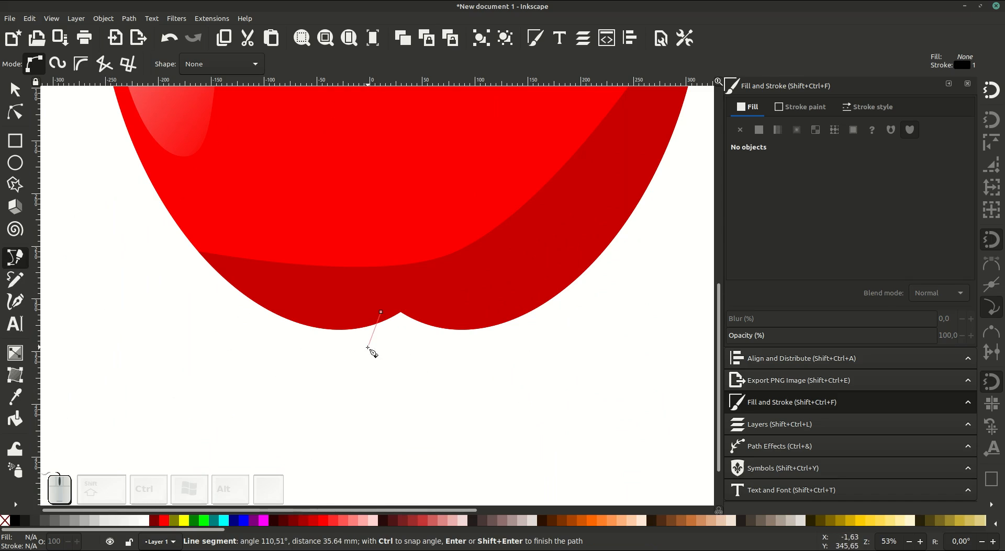
pyautogui.click(387, 333)
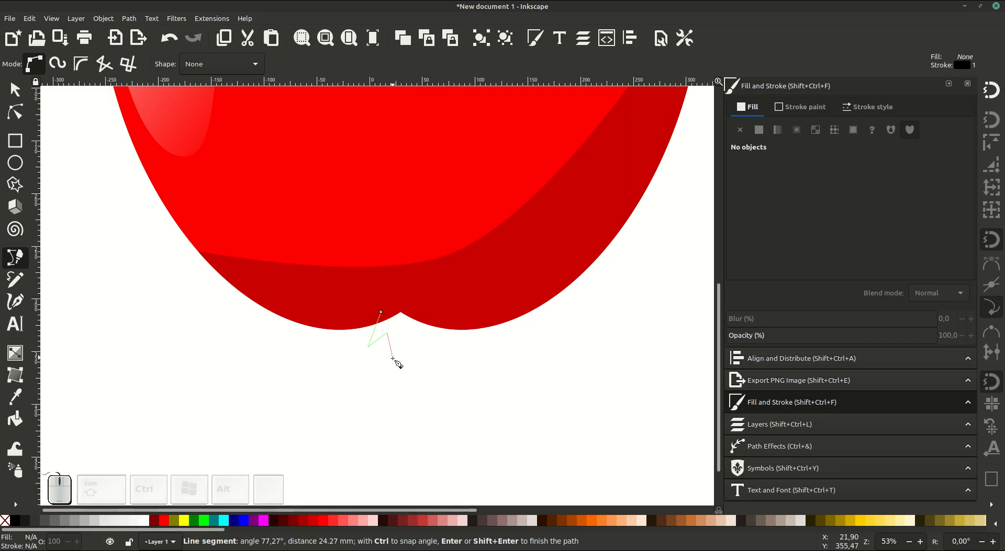
pyautogui.click(394, 361)
pyautogui.click(406, 335)
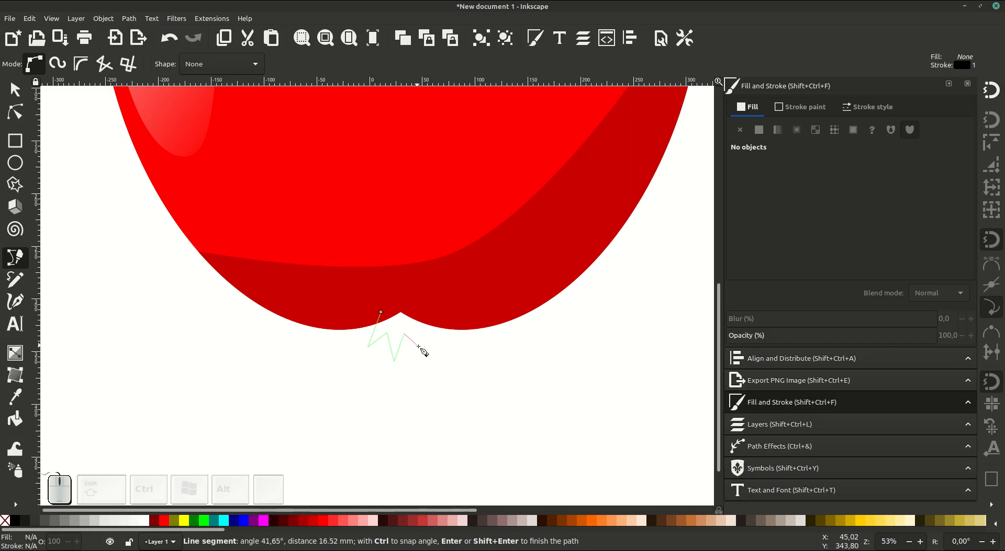
pyautogui.click(422, 349)
pyautogui.click(415, 307)
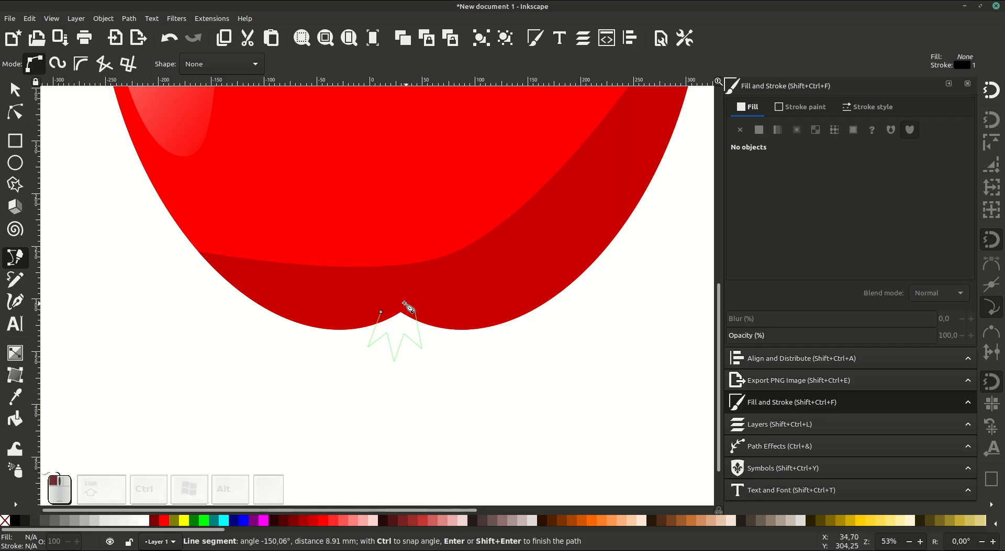
pyautogui.click(397, 300)
pyautogui.click(381, 313)
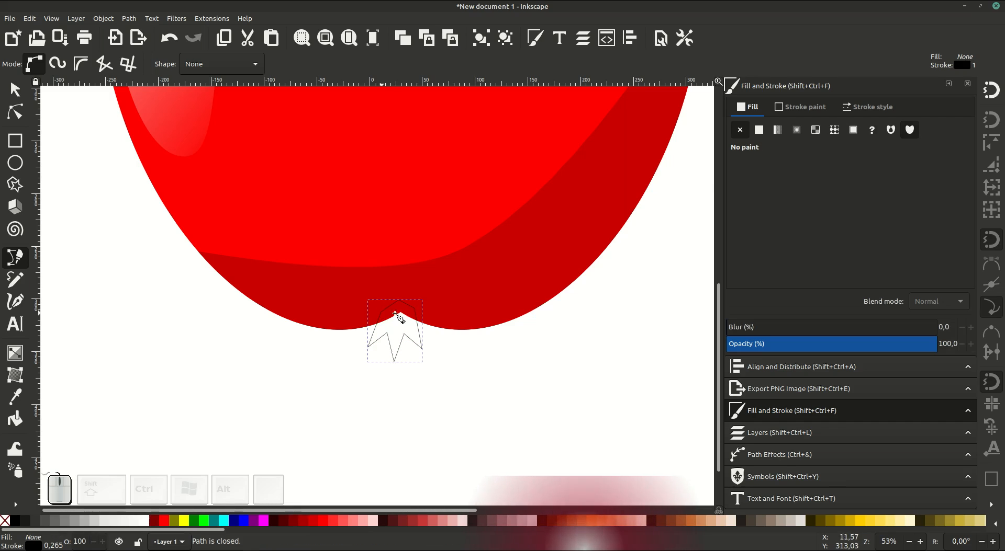
# - Give the zigzag shape at the base a flat dark brown fill with K at 79 (#351500) and no stroke
pyautogui.click(759, 130)
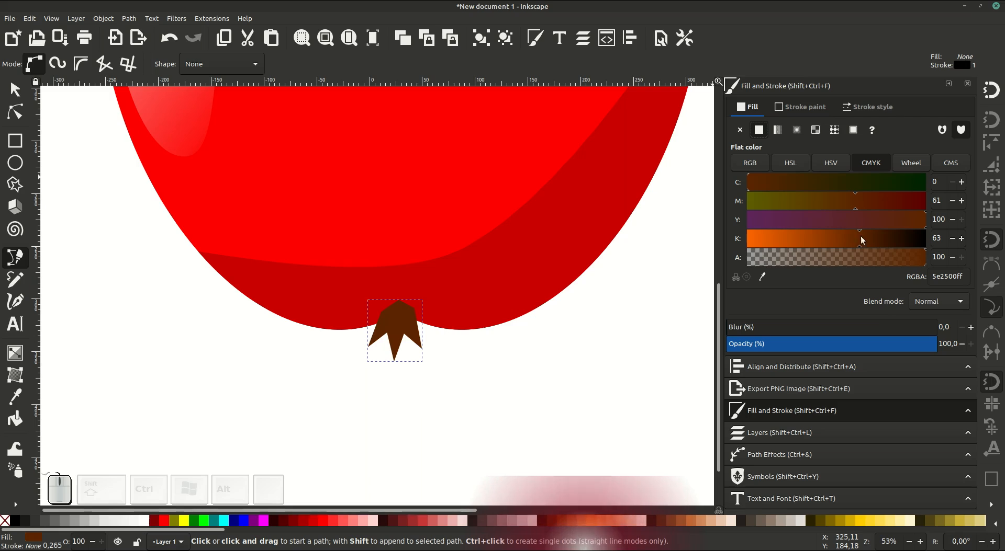
pyautogui.moveTo(859, 239); pyautogui.dragTo(888, 239)
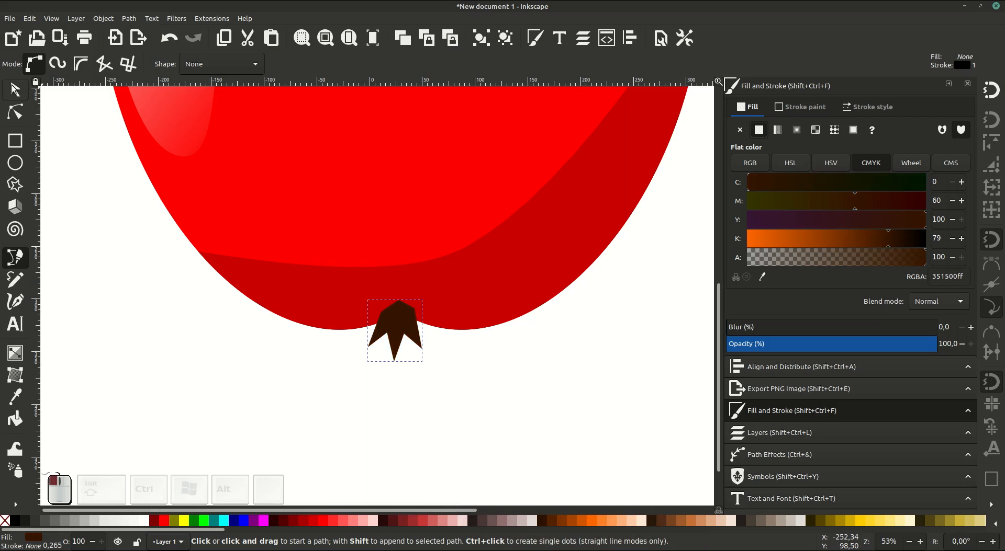
# - Lower the zigzag tuft to the bottom of the stack and shift it about 4 mm right to centre it under the notch
pyautogui.click(15, 89)
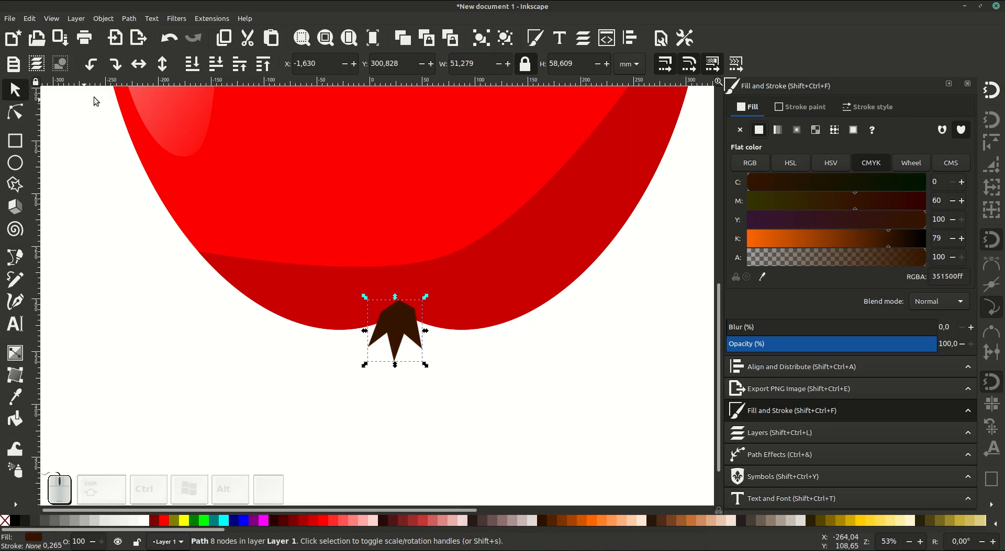
pyautogui.click(192, 65)
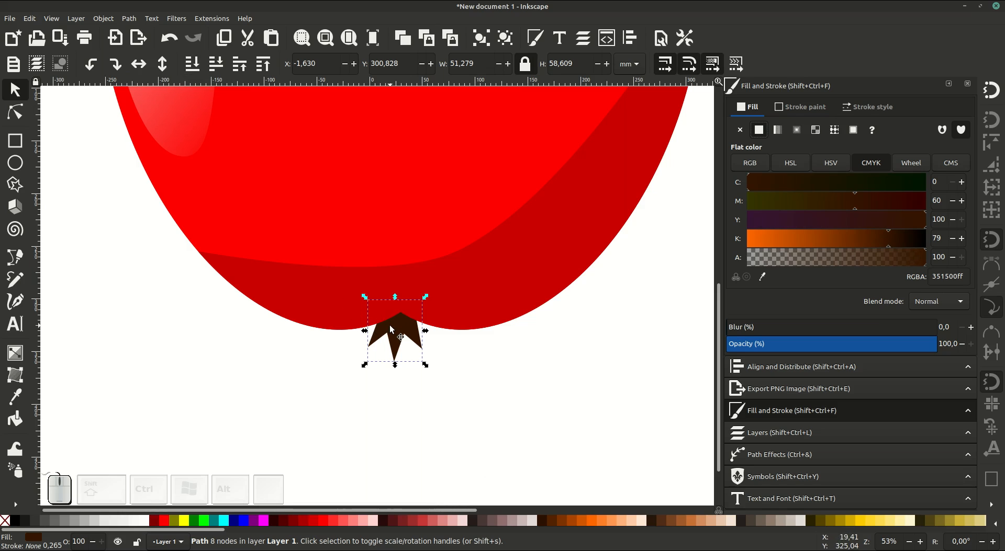
pyautogui.moveTo(391, 327); pyautogui.dragTo(399, 328)
pyautogui.click(388, 391)
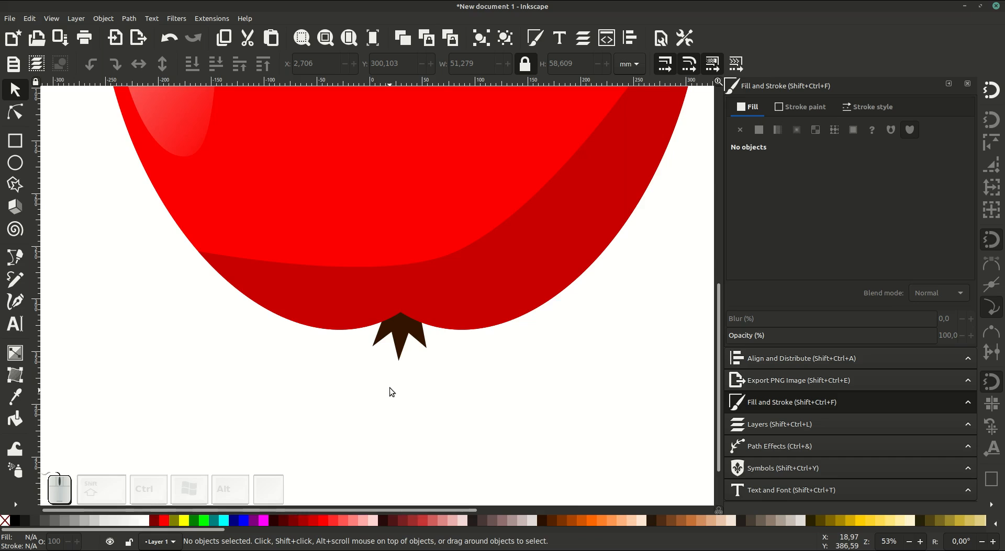
# - Draw a circle about 436 mm in diameter in the empty area left of the apple
pyautogui.press('-')
pyautogui.press('-')
pyautogui.press('-')
pyautogui.moveTo(410, 236); pyautogui.dragTo(506, 324)
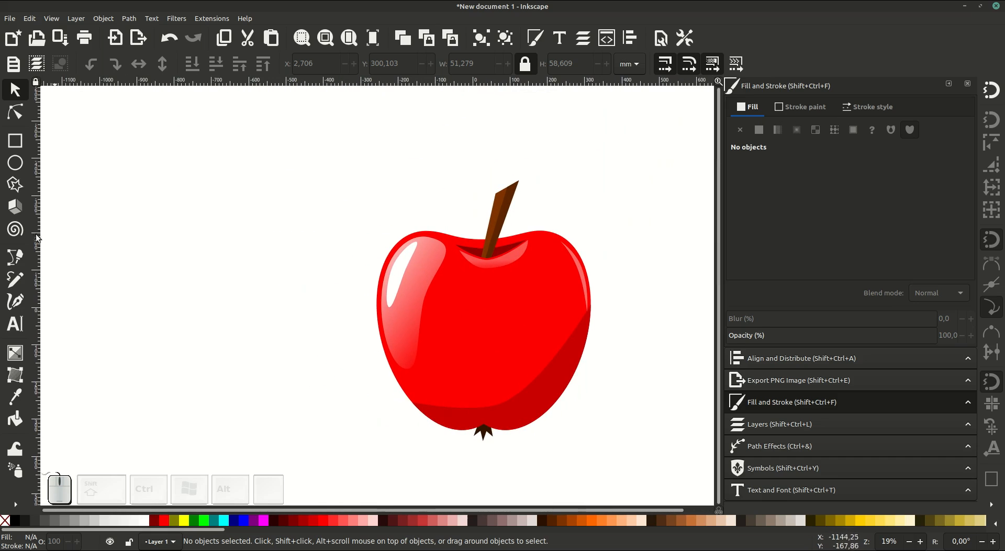
pyautogui.click(17, 166)
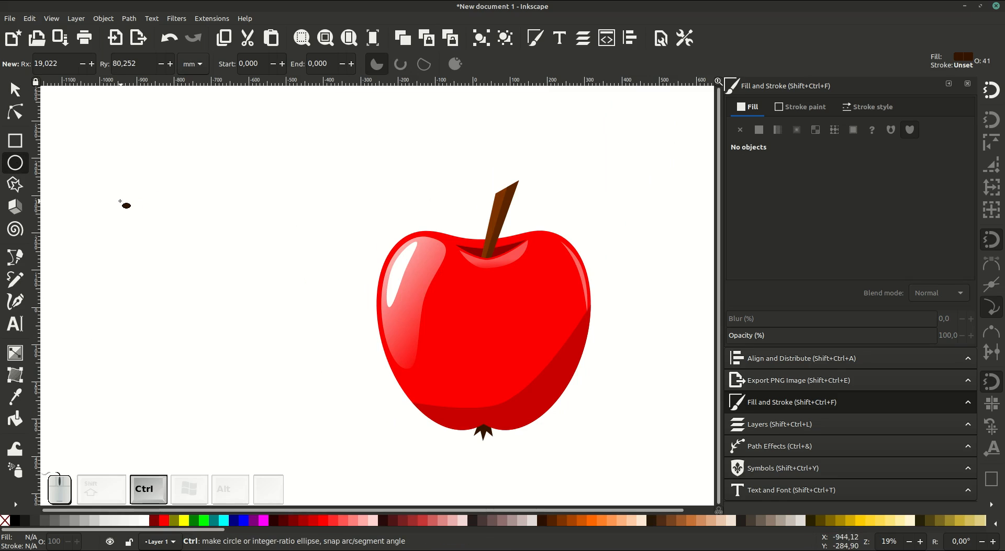
pyautogui.moveTo(103, 193)
pyautogui.mouseDown()
pyautogui.moveTo(271, 366)
pyautogui.moveTo(267, 357)
pyautogui.mouseUp()
# - Duplicate the circle and move the copy about 302 mm horizontally to the right so the two partly overlap
pyautogui.click(7, 97)
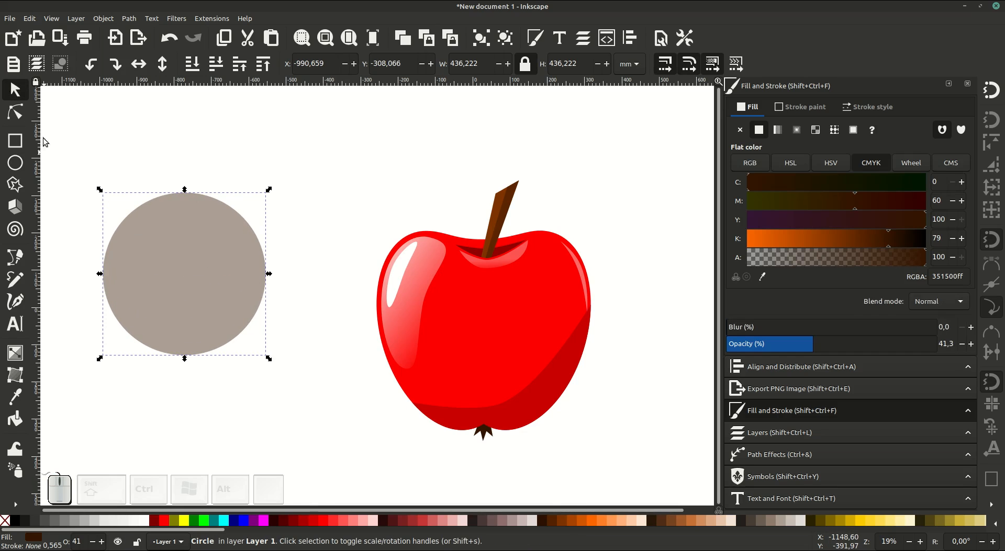
pyautogui.rightClick(174, 253)
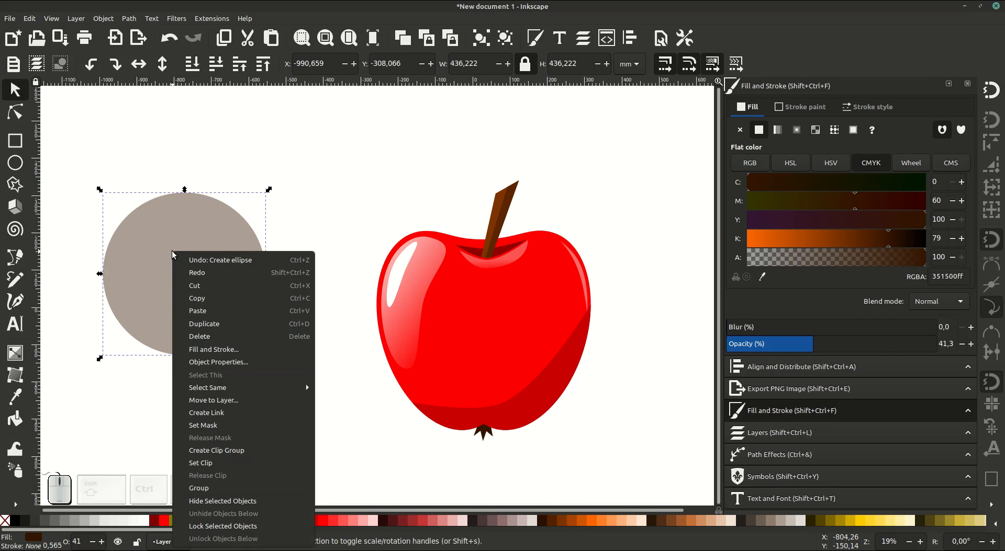
pyautogui.click(211, 324)
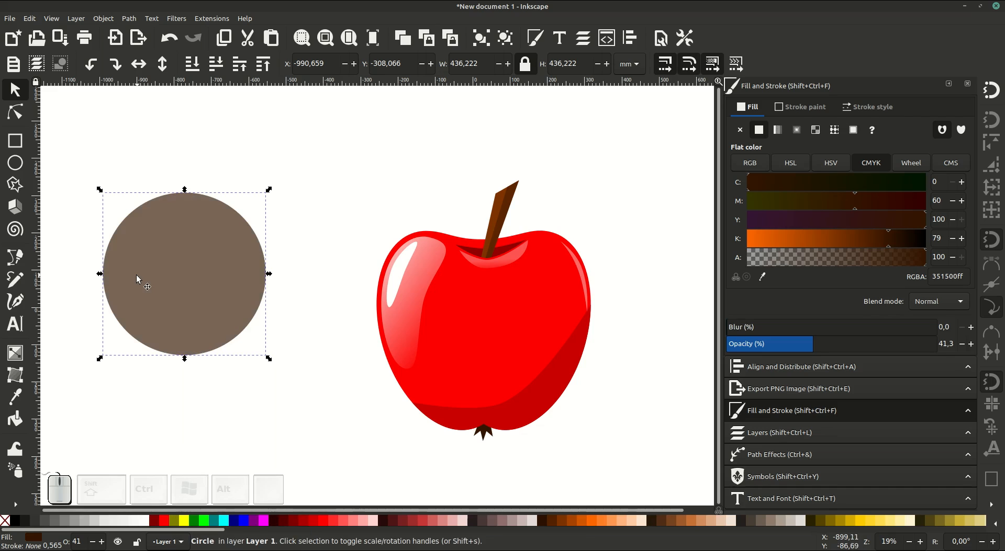
pyautogui.moveTo(140, 280); pyautogui.dragTo(258, 289)
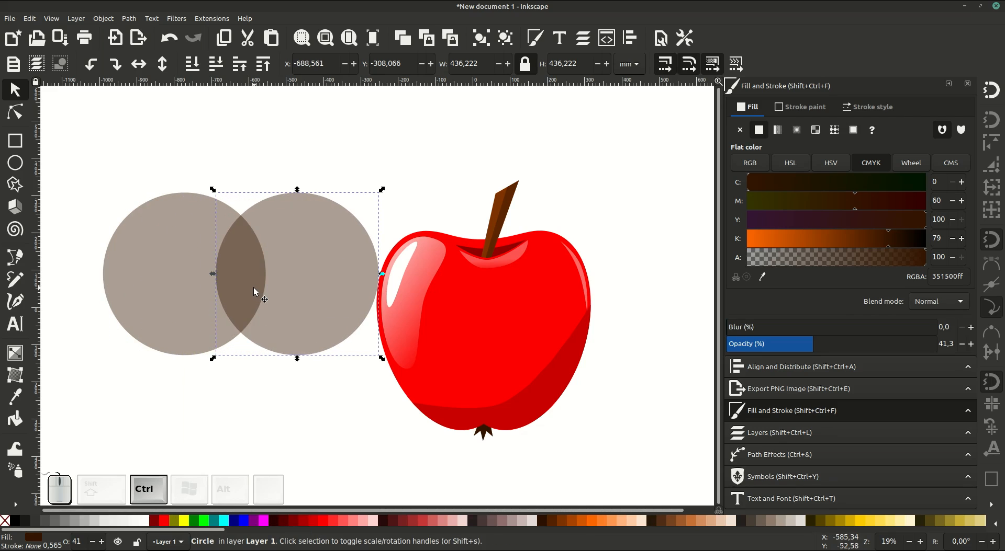
# - Intersect the two overlapping circles into a pointed leaf shape and move it slightly up and left
pyautogui.keyDown('shift'); pyautogui.click(168, 247); pyautogui.keyUp('shift')
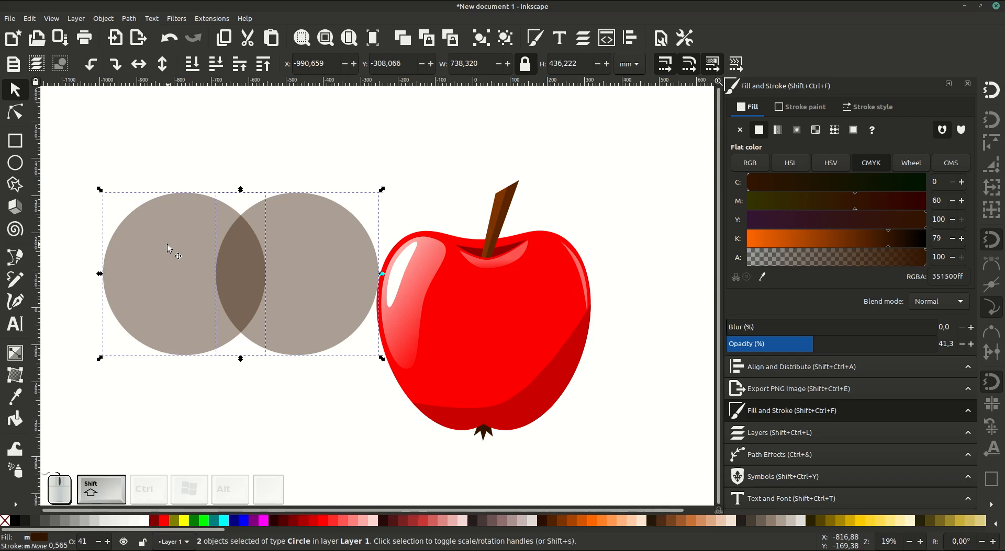
pyautogui.click(132, 19)
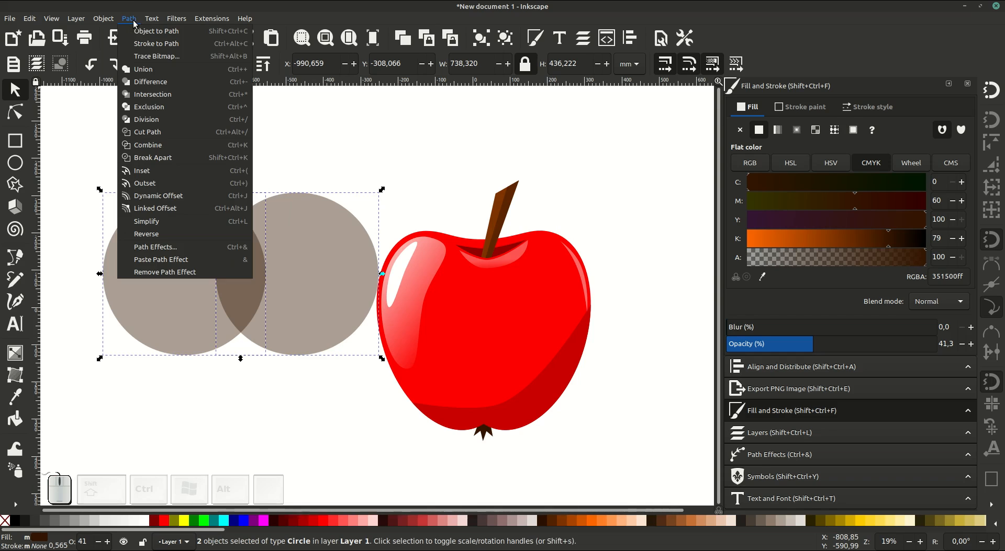
pyautogui.click(169, 97)
pyautogui.moveTo(253, 262); pyautogui.dragTo(253, 242)
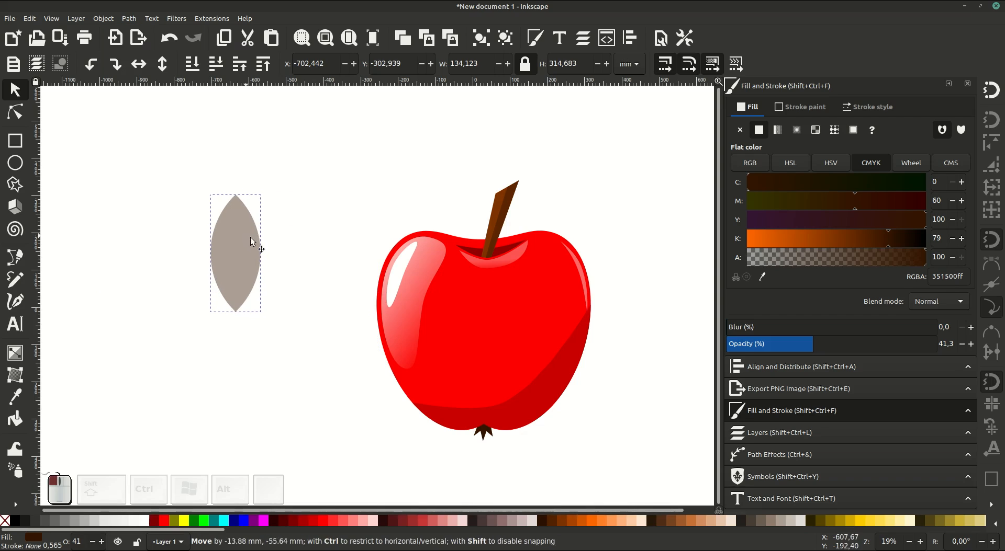
# - Set the leaf shape's opacity to 100% and its fill to dark green (#217821)
pyautogui.moveTo(814, 348); pyautogui.dragTo(961, 347)
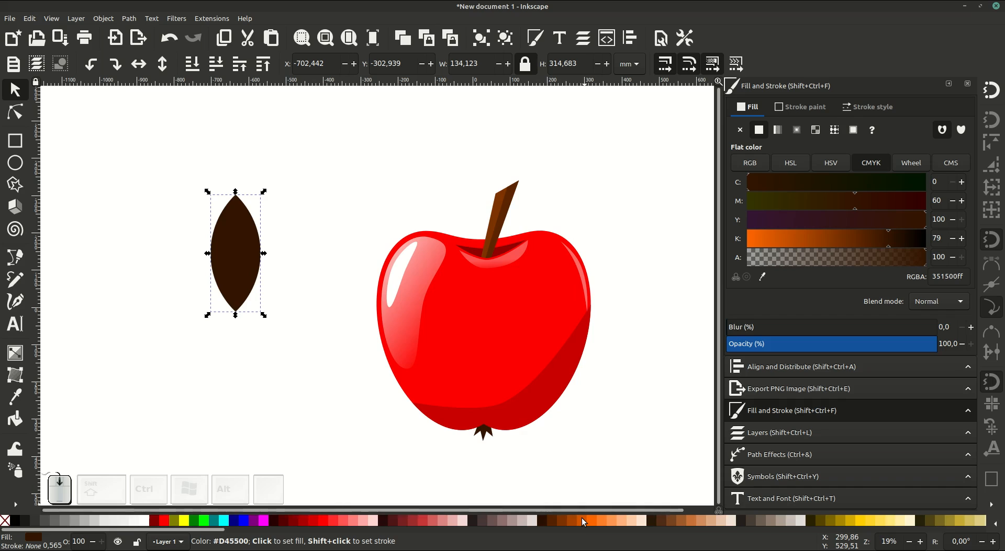
pyautogui.hscroll(5, 582, 518)
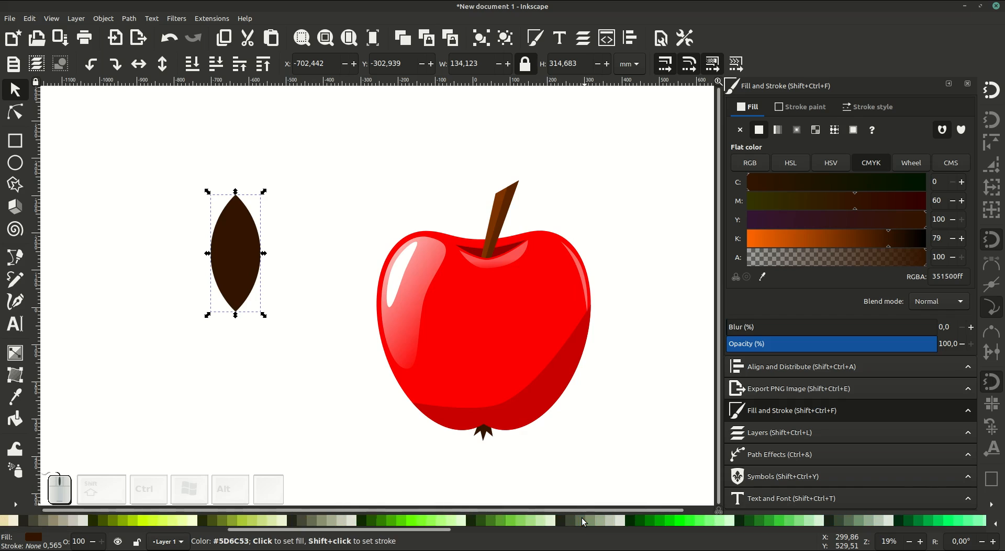
pyautogui.click(761, 522)
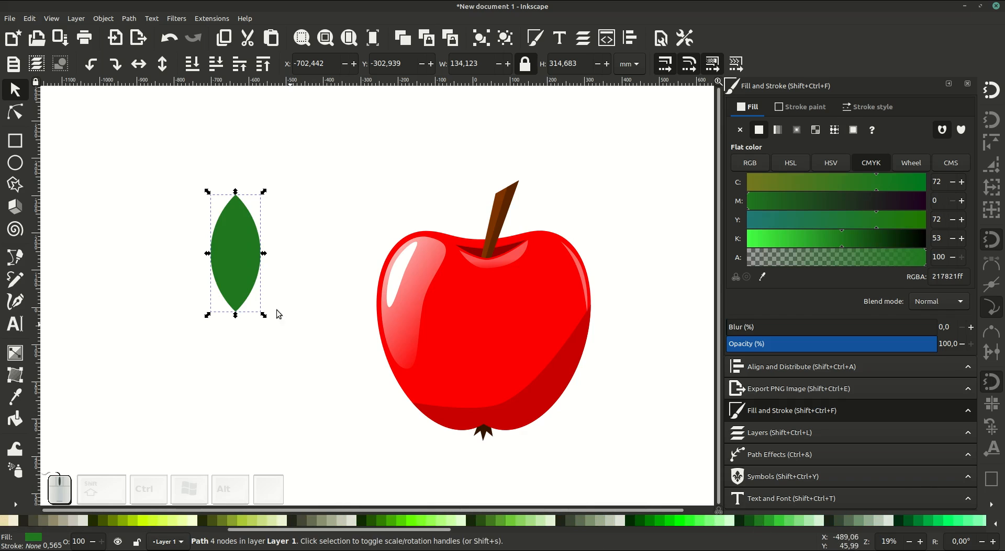
# - Move the green leaf to the empty area just right of the apple's upper half
pyautogui.moveTo(266, 266); pyautogui.dragTo(537, 241)
pyautogui.moveTo(537, 242); pyautogui.dragTo(328, 273)
pyautogui.scroll(1, 330, 277)
pyautogui.moveTo(389, 243); pyautogui.dragTo(449, 265)
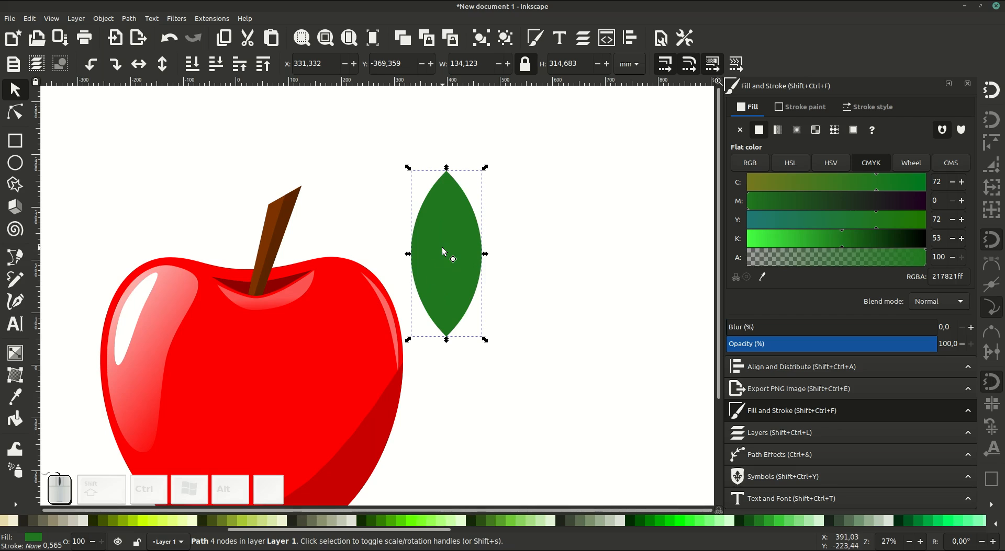
# - Duplicate the green leaf and lighten the copy's fill by setting K to 26 (#34bc34)
pyautogui.rightClick(449, 240)
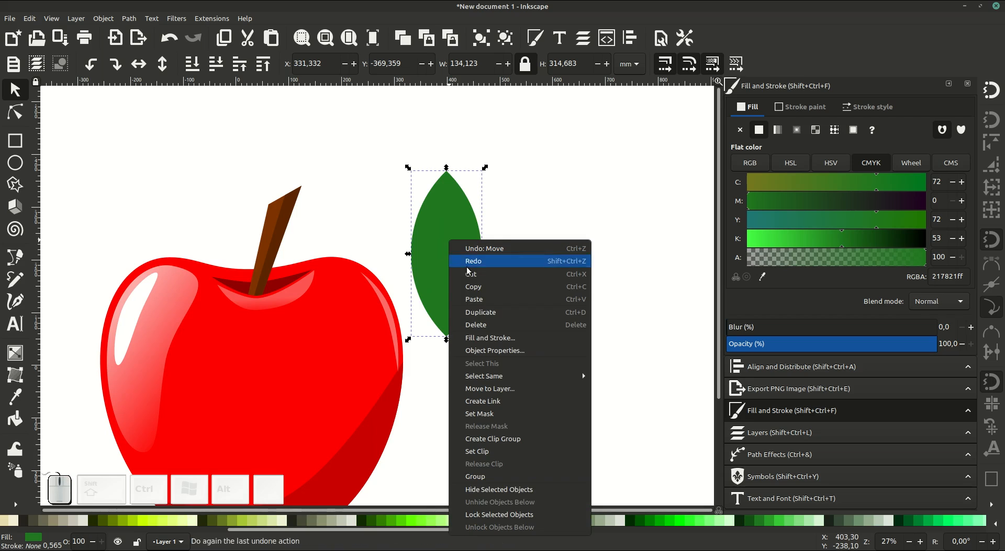
pyautogui.click(481, 314)
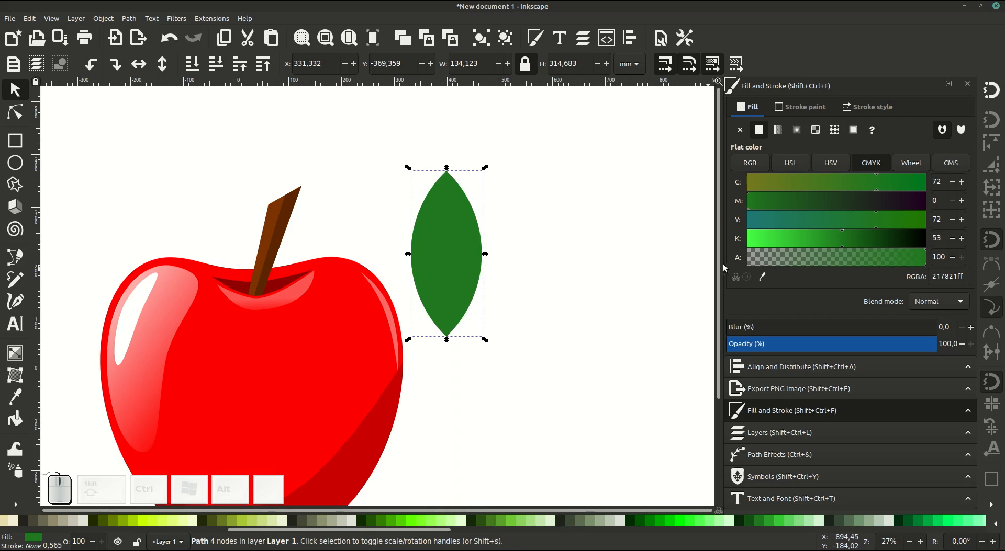
pyautogui.moveTo(822, 243); pyautogui.dragTo(793, 240)
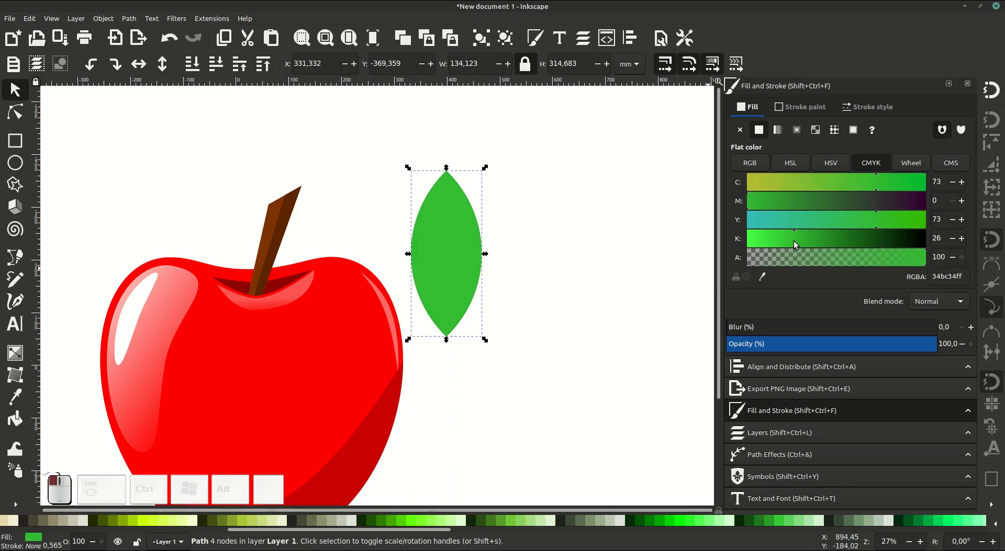
# - Lower the light green leaf to the bottom and enlarge it proportionally about its centre to about 153 by 359 mm
pyautogui.click(194, 70)
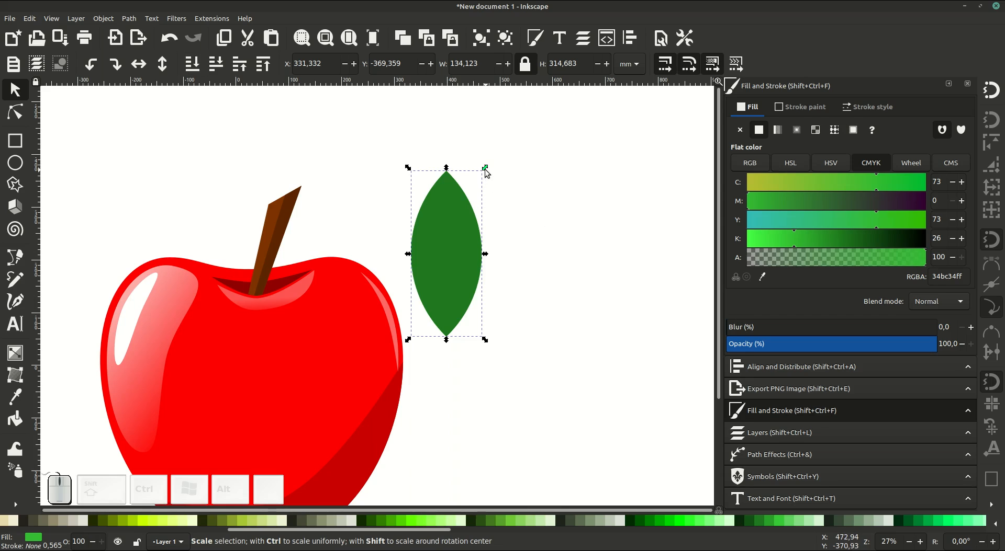
pyautogui.moveTo(486, 172); pyautogui.dragTo(501, 158)
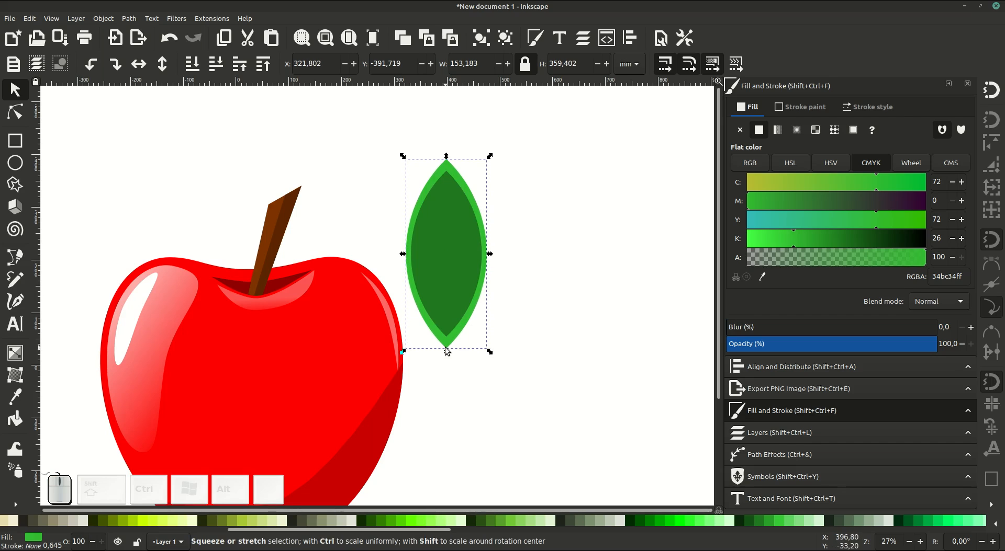
# - Move the dark green inner leaf down about 16 mm and stretch it upward to a height of about 323 mm
pyautogui.click(447, 310)
pyautogui.moveTo(444, 293); pyautogui.dragTo(442, 303)
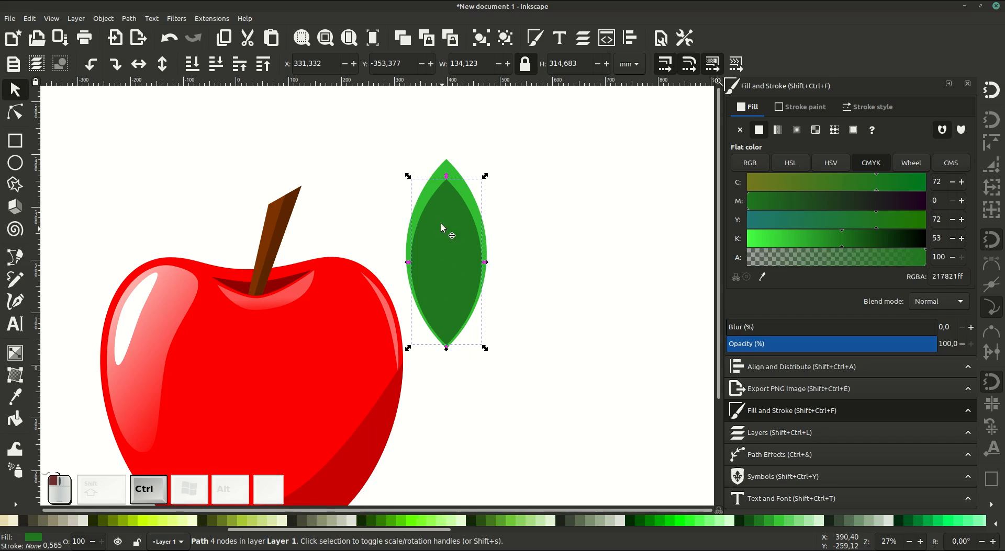
pyautogui.moveTo(447, 177); pyautogui.dragTo(445, 169)
pyautogui.click(522, 209)
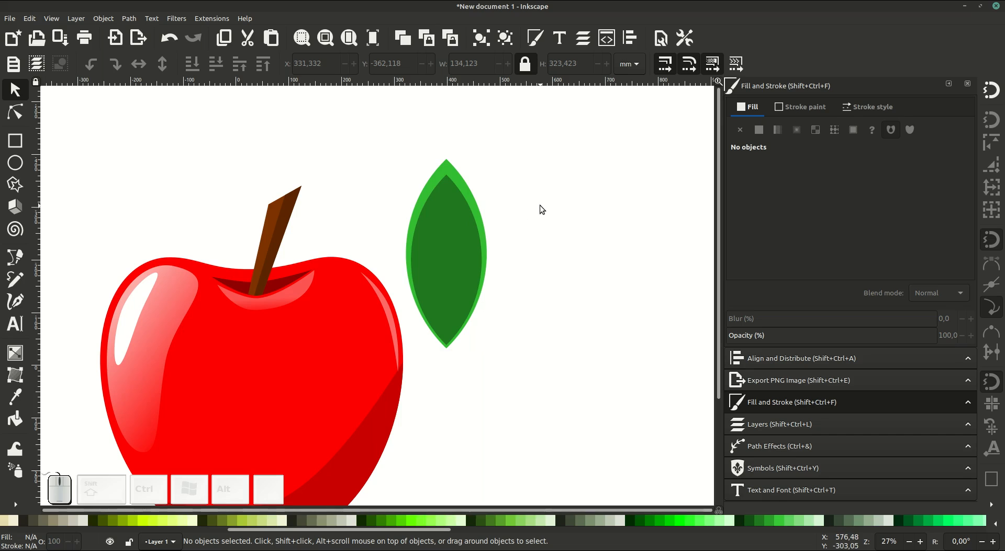
# - Duplicate the light green outer leaf
pyautogui.click(454, 174)
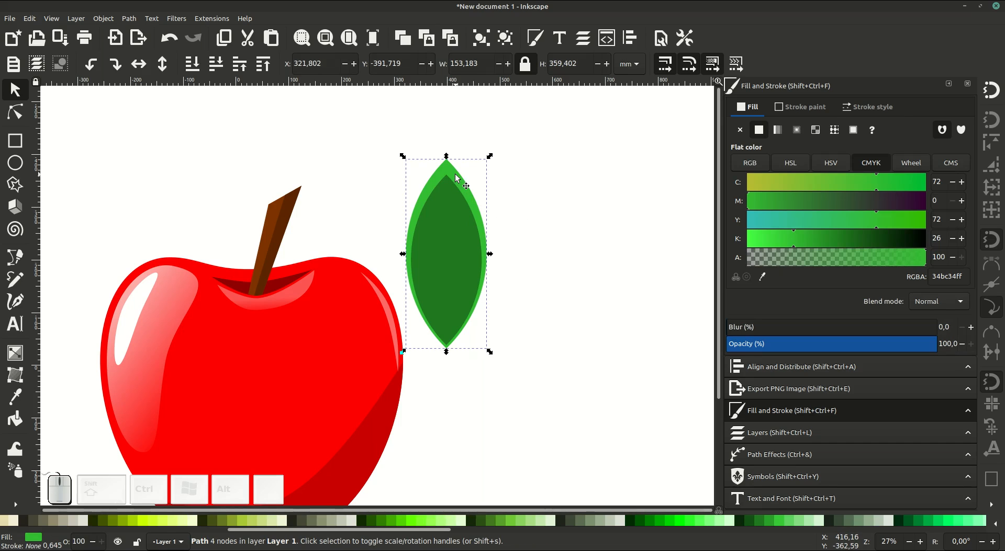
pyautogui.rightClick(455, 174)
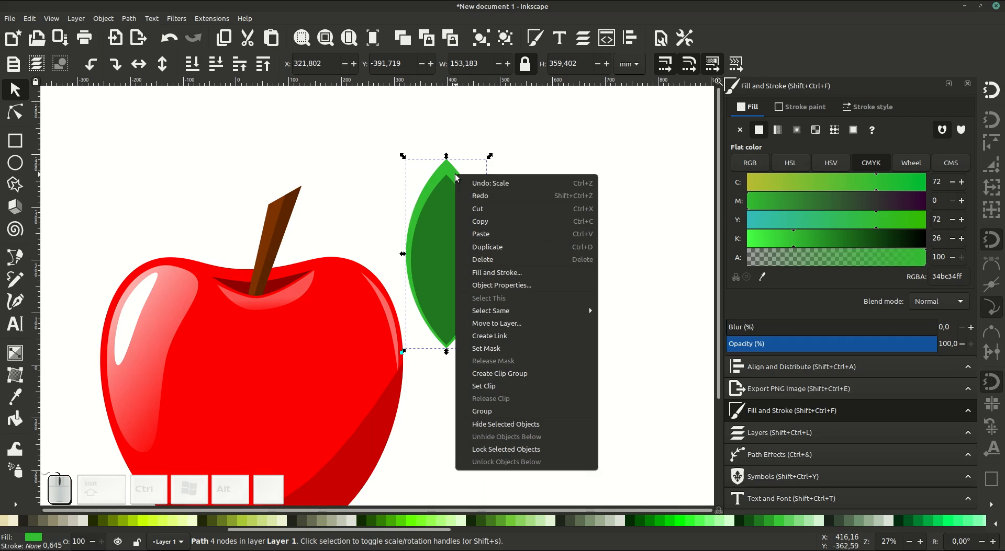
pyautogui.click(499, 249)
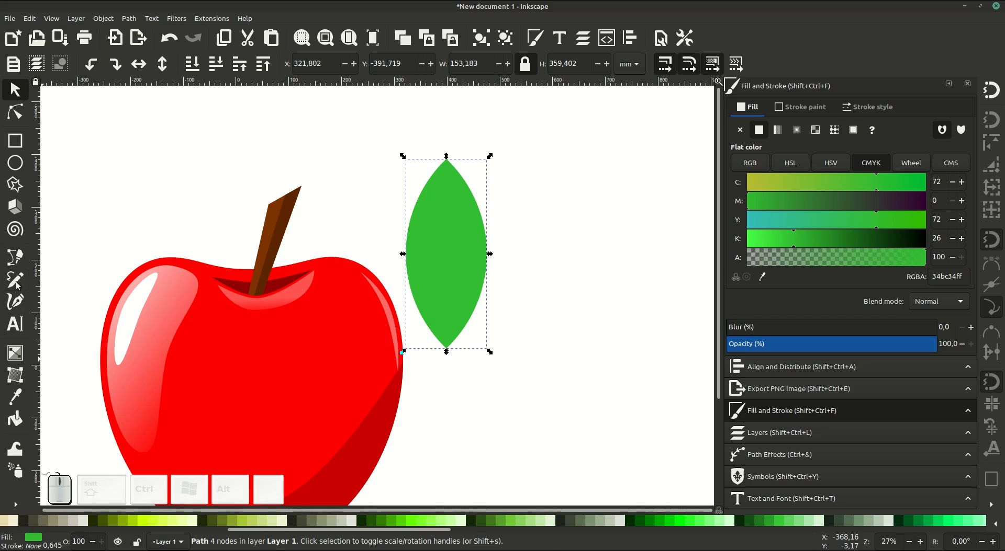
# - Draw a closed four-sided path about 155 by 407 mm covering the right half of the leaf, with one edge along its midline
pyautogui.click(15, 257)
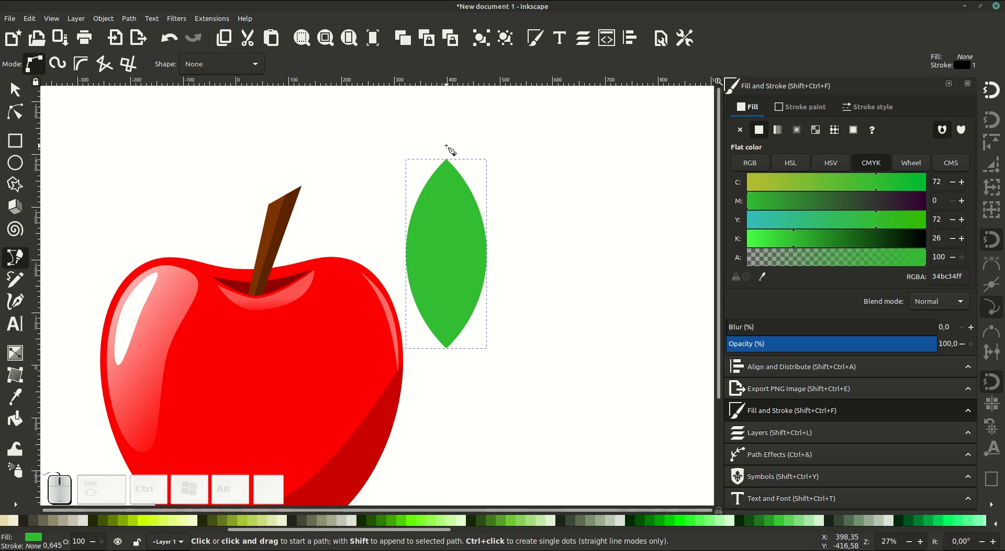
pyautogui.click(446, 146)
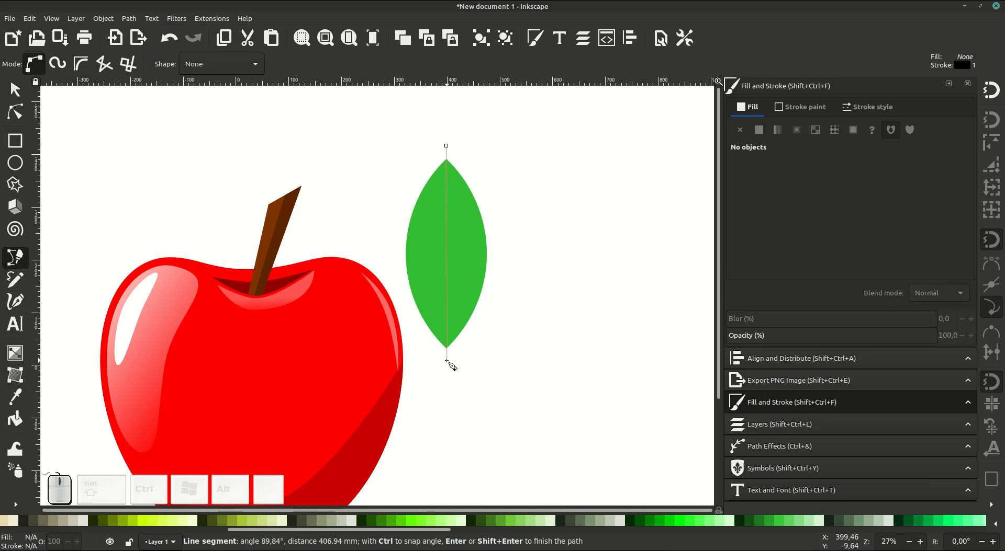
pyautogui.click(446, 360)
pyautogui.click(527, 324)
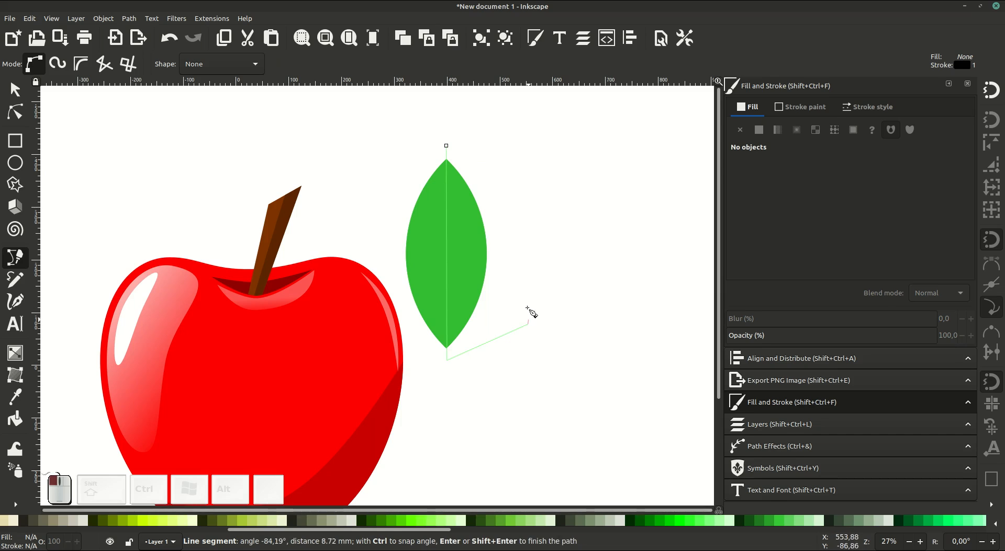
pyautogui.click(511, 170)
pyautogui.click(445, 146)
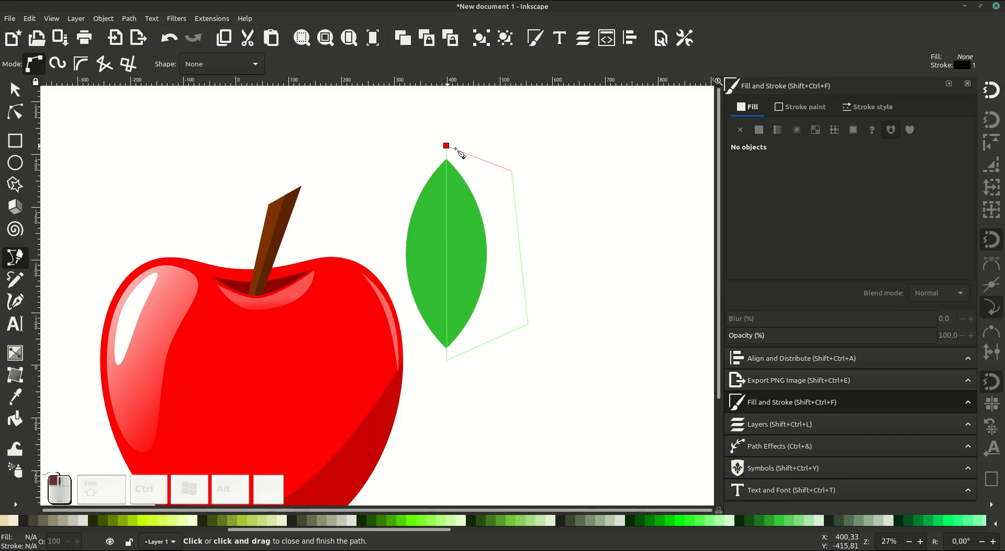
# - Intersect the four-sided path with the light green leaf copy to keep only the right half
pyautogui.click(15, 92)
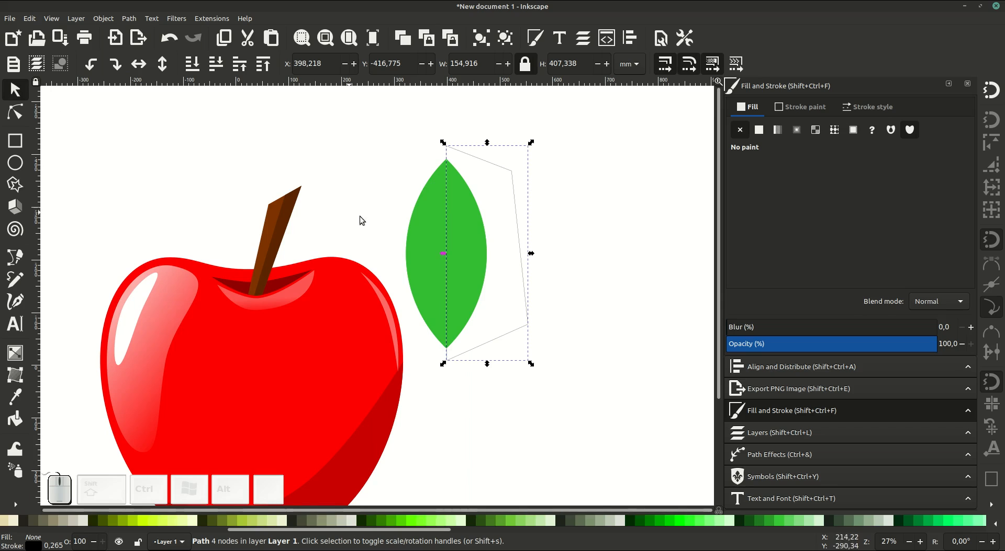
pyautogui.keyDown('shift'); pyautogui.click(429, 244); pyautogui.keyUp('shift')
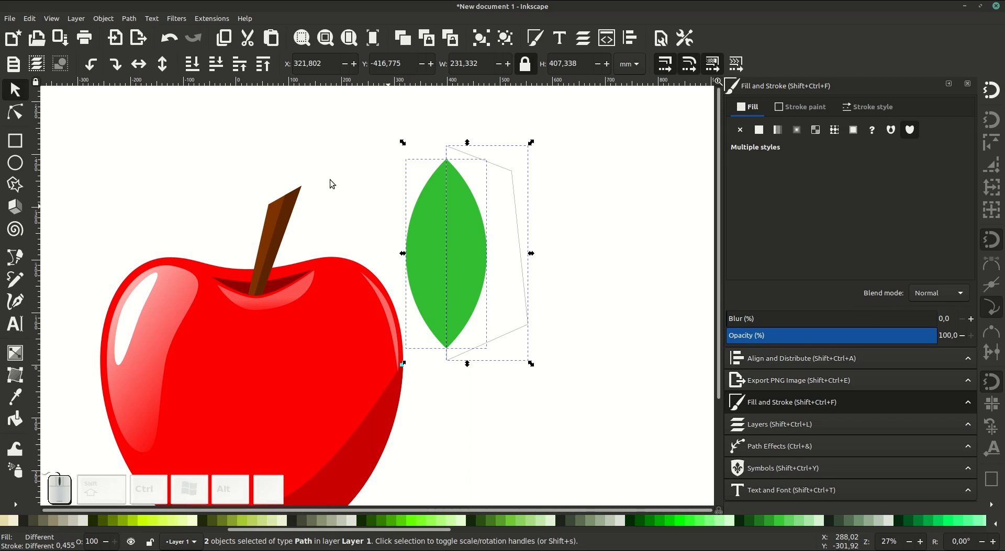
pyautogui.click(134, 19)
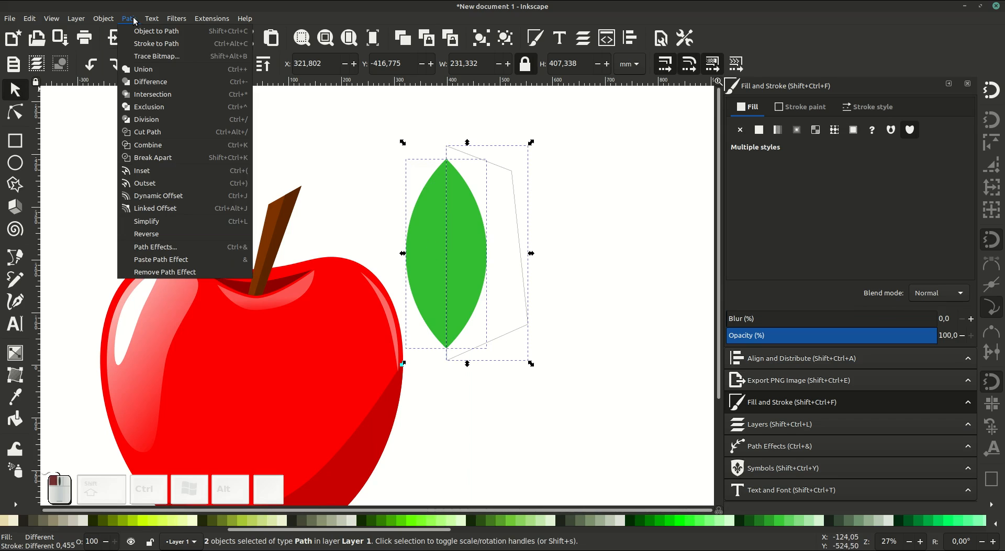
pyautogui.click(167, 98)
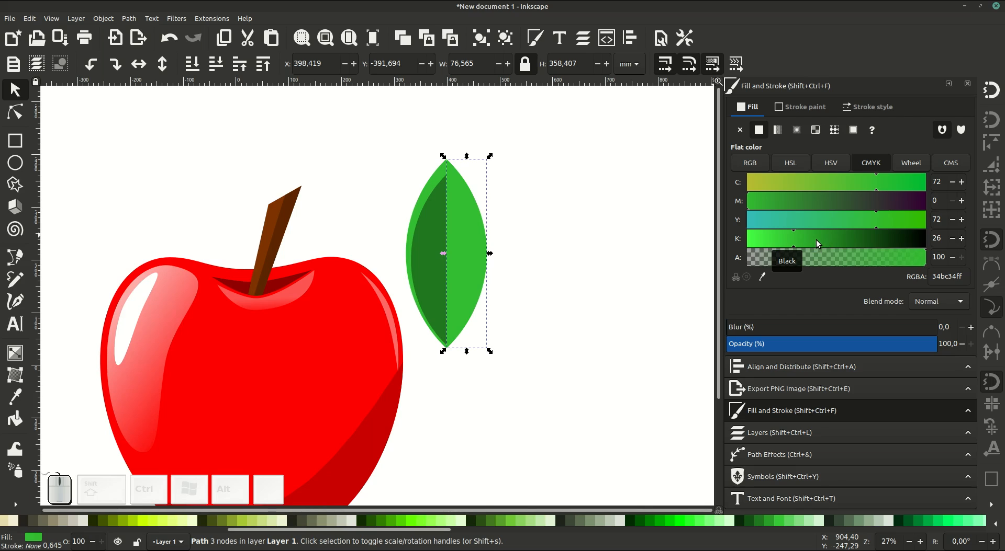
# - Set the right leaf half's K to 20 (#38cb38) and fade it to transparent from tip to base with a linear gradient
pyautogui.moveTo(809, 238); pyautogui.dragTo(859, 241)
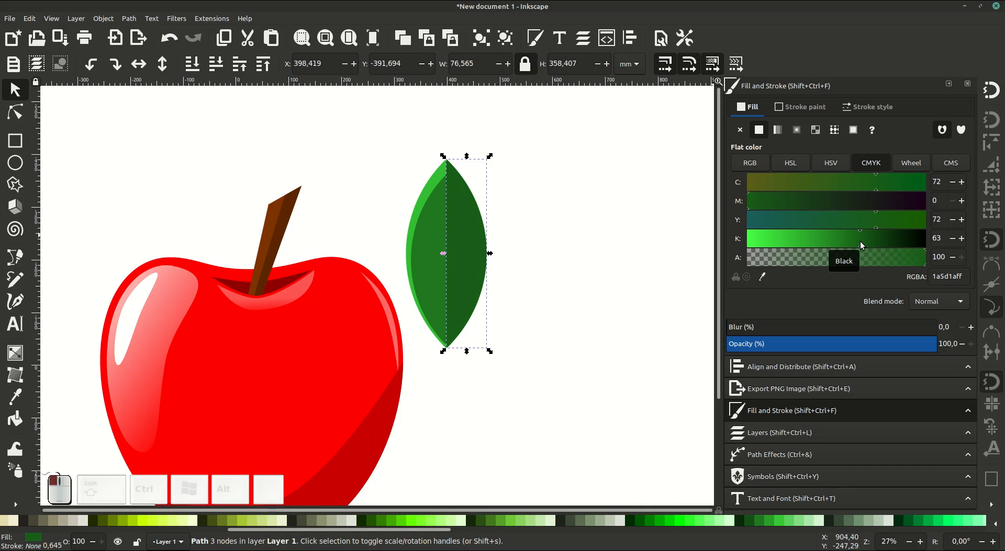
pyautogui.moveTo(859, 241); pyautogui.dragTo(783, 236)
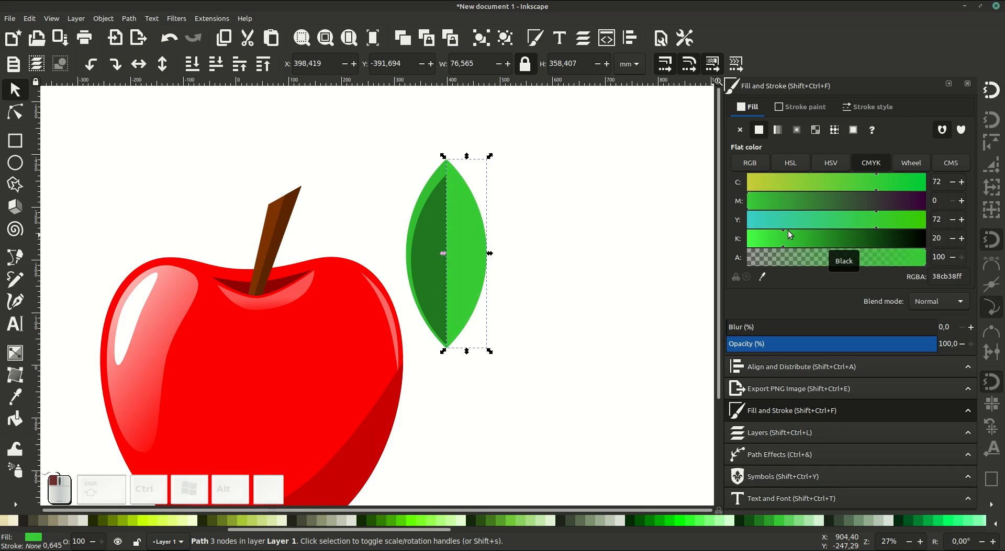
pyautogui.click(14, 356)
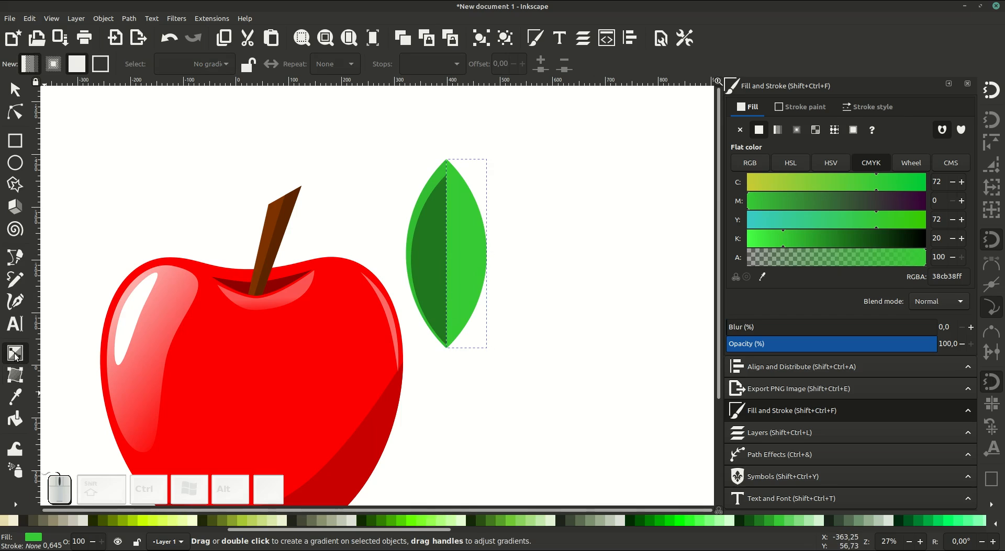
pyautogui.click(453, 186)
pyautogui.moveTo(453, 172); pyautogui.dragTo(455, 340)
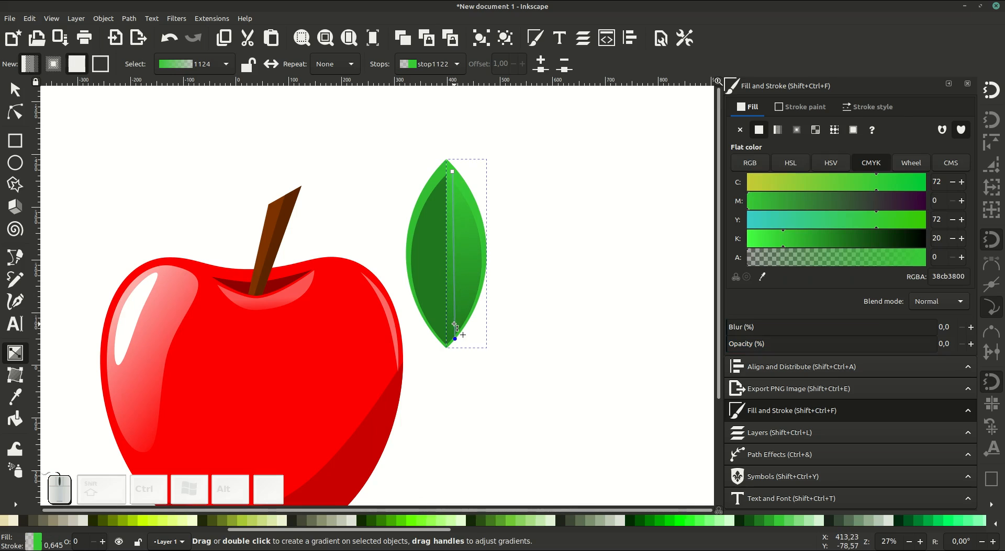
# - Lighten the outer leaf's fill by setting K to 16 (#3bd53b)
pyautogui.click(14, 92)
pyautogui.click(421, 203)
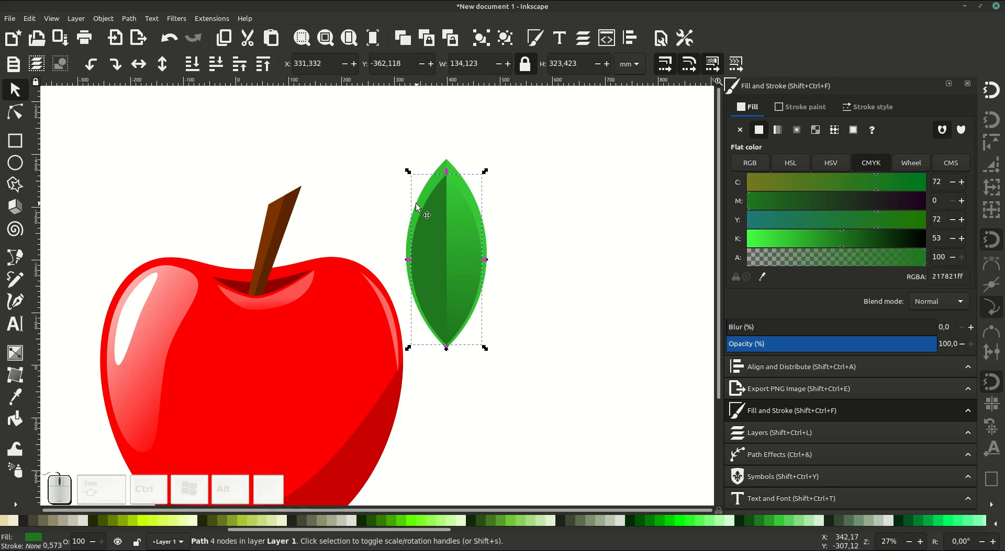
pyautogui.moveTo(795, 238); pyautogui.dragTo(774, 240)
pyautogui.click(550, 266)
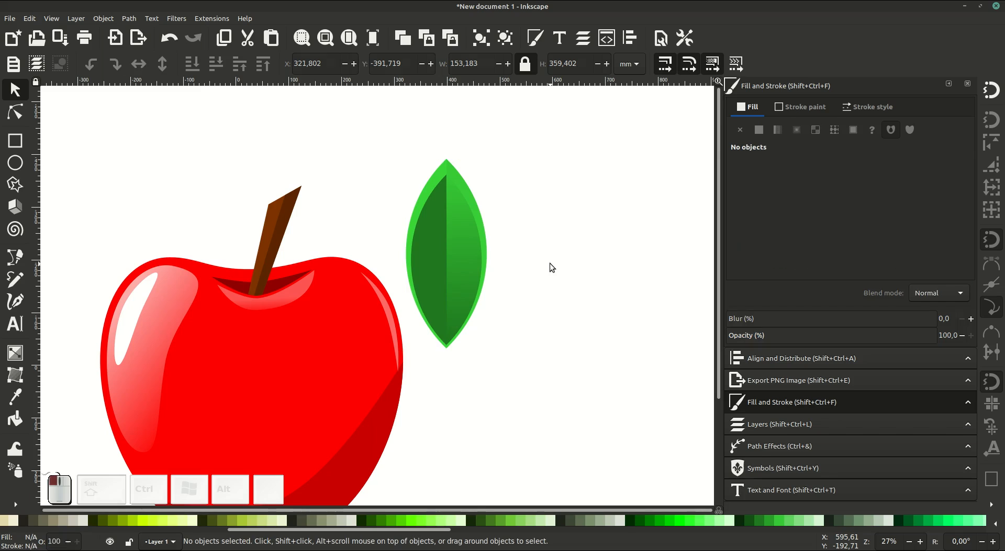
# - Group the three leaf parts and flip the group horizontally
pyautogui.moveTo(497, 140); pyautogui.dragTo(397, 364)
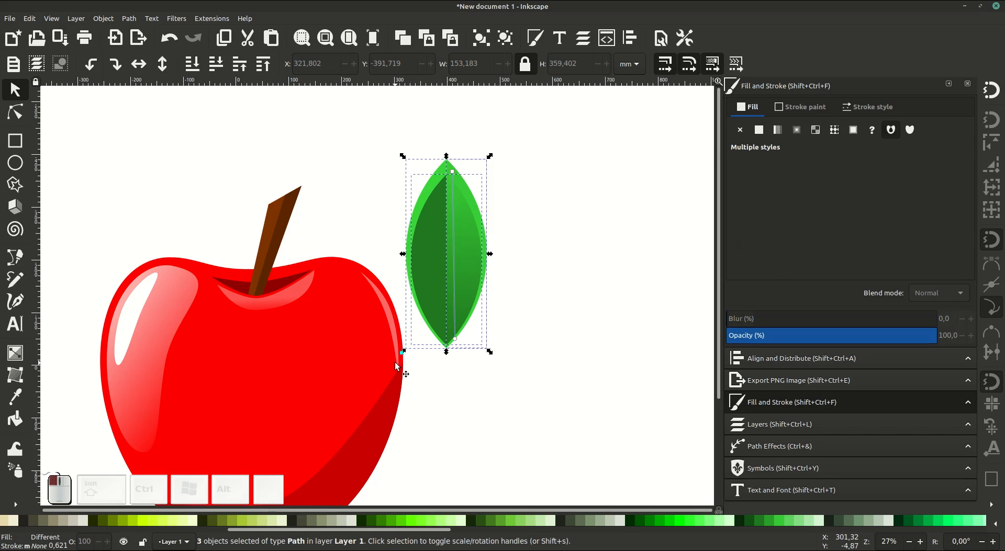
pyautogui.rightClick(434, 282)
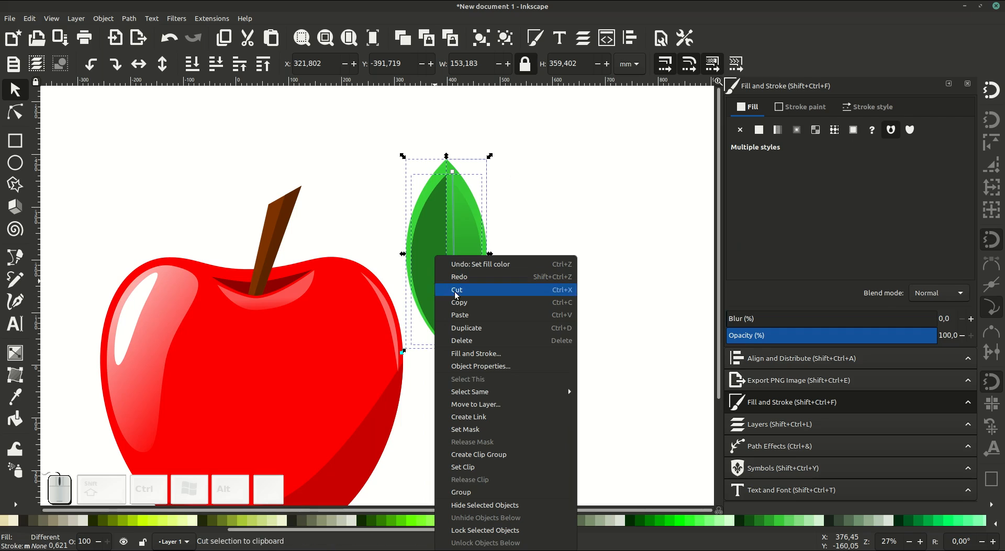
pyautogui.click(493, 493)
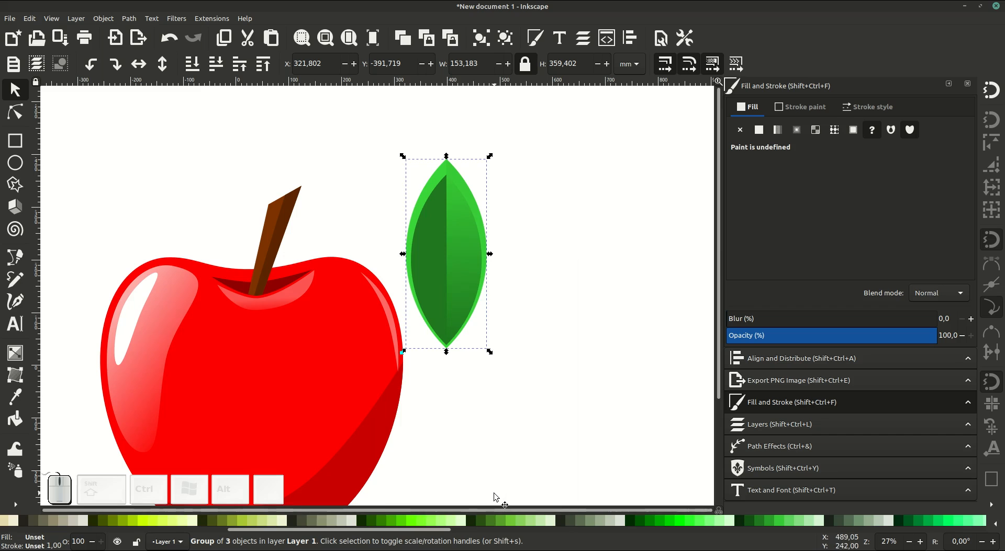
pyautogui.click(142, 67)
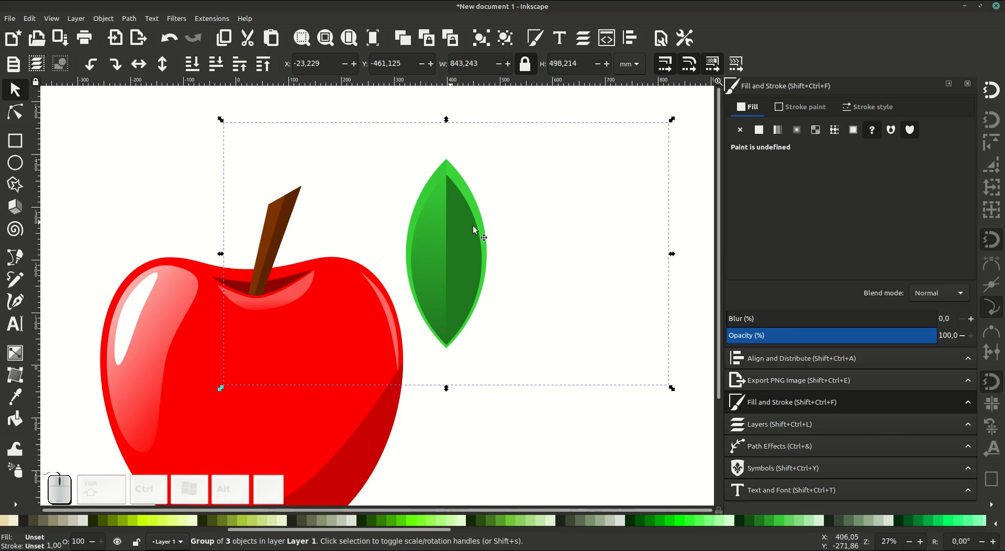
# - Move the flipped leaf group about 49 mm right and 26 mm up
pyautogui.click(511, 443)
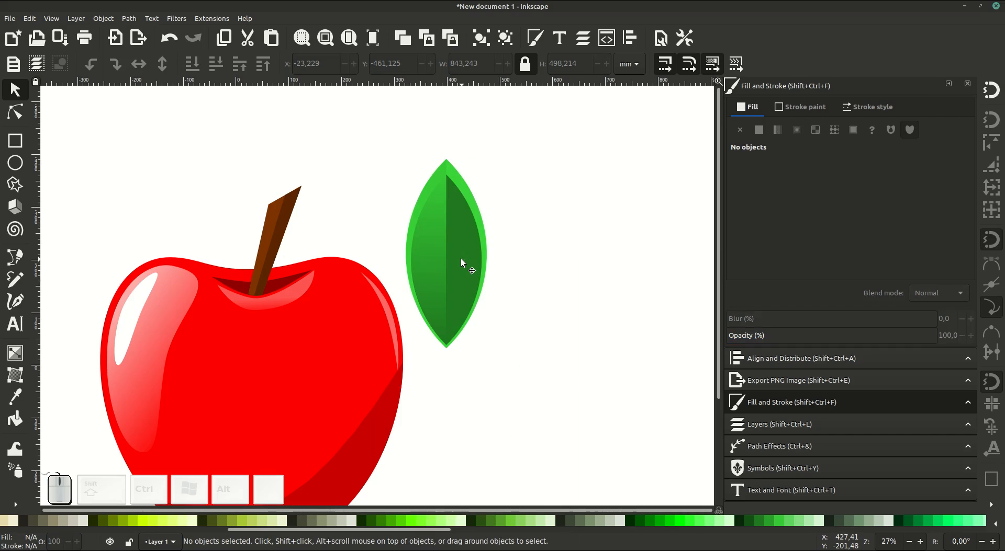
pyautogui.click(461, 258)
pyautogui.moveTo(475, 259); pyautogui.dragTo(494, 246)
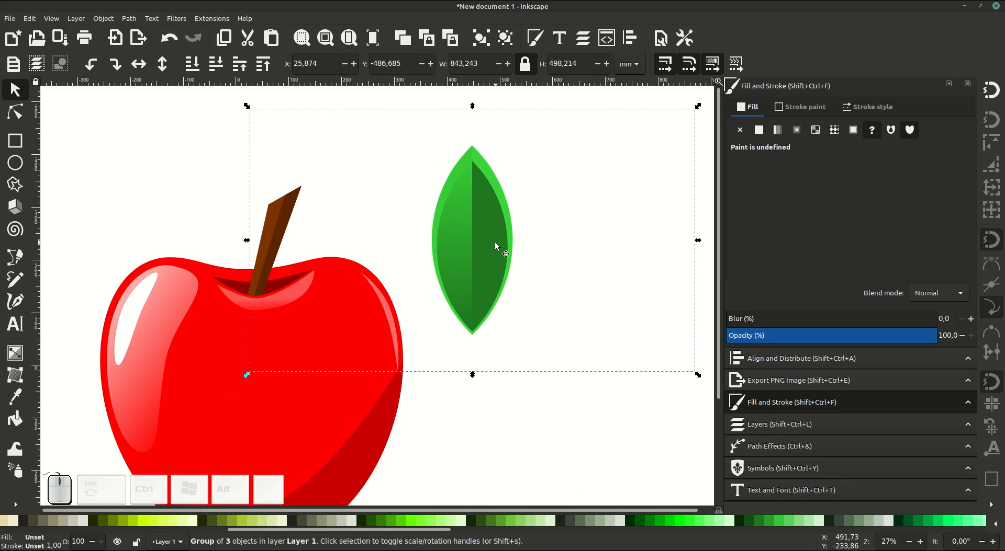
pyautogui.press('-')
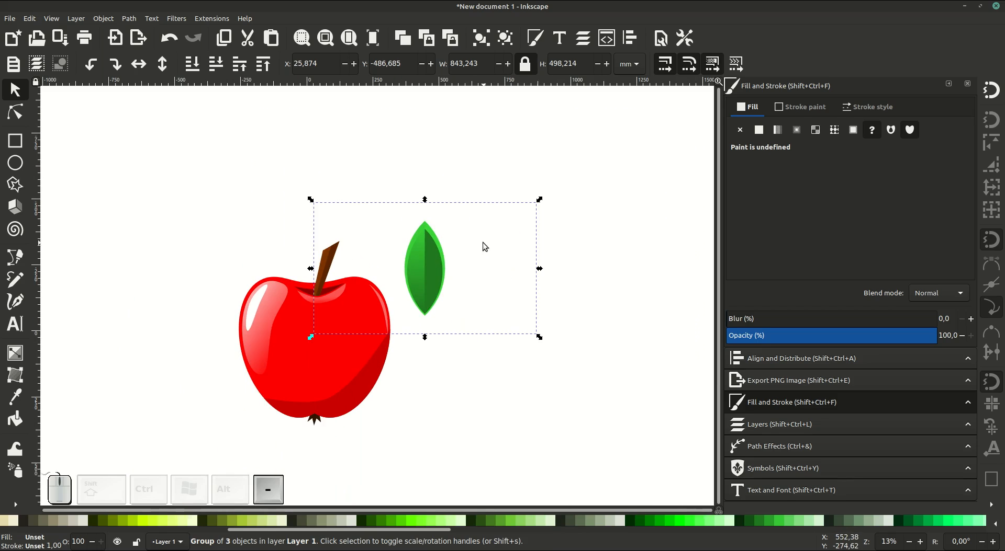
# - Ungroup the leaf and group its three parts again to fit the bounding box to the leaf
pyautogui.click(436, 250)
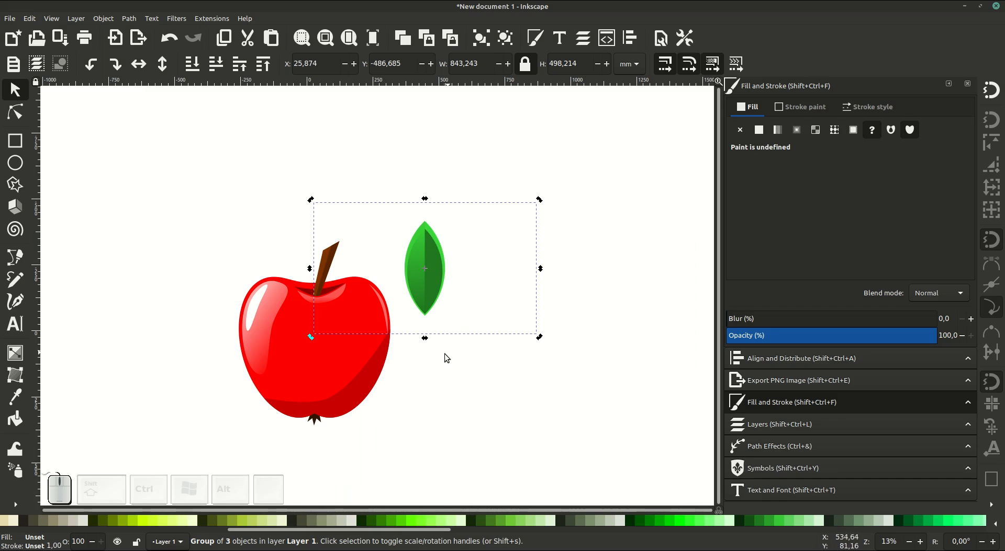
pyautogui.click(441, 356)
pyautogui.click(432, 297)
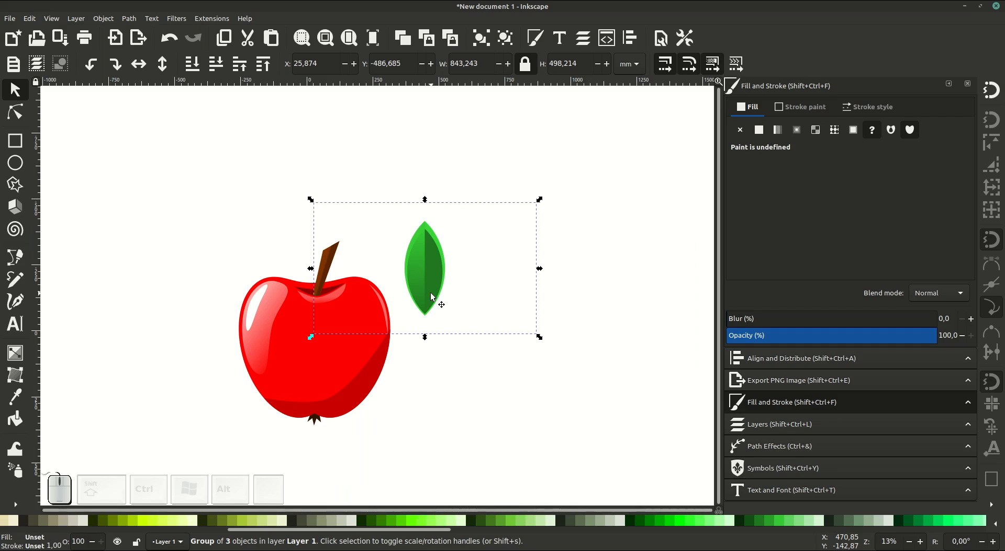
pyautogui.hotkey('ctrl', 'shift', 'g')
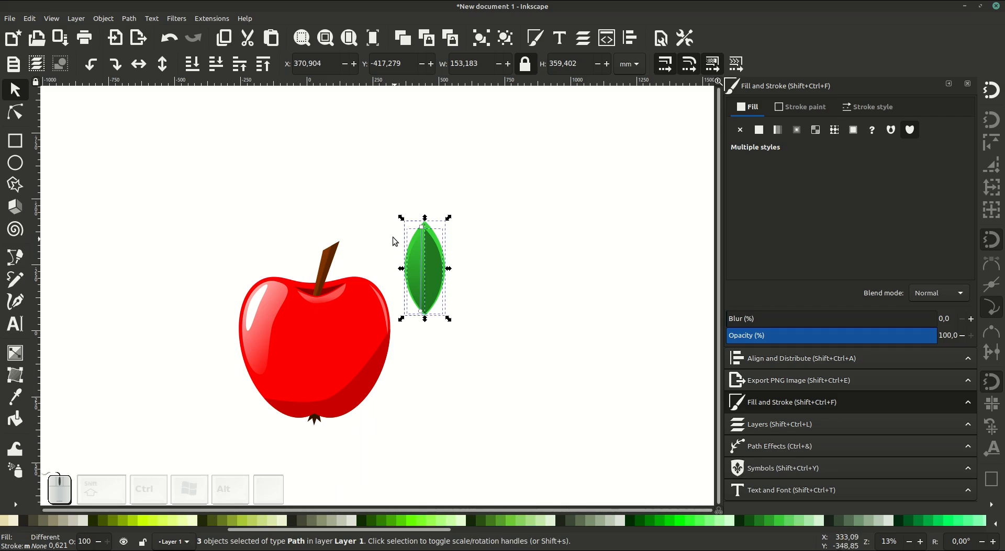
pyautogui.click(392, 224)
pyautogui.moveTo(390, 213); pyautogui.dragTo(461, 329)
pyautogui.rightClick(438, 289)
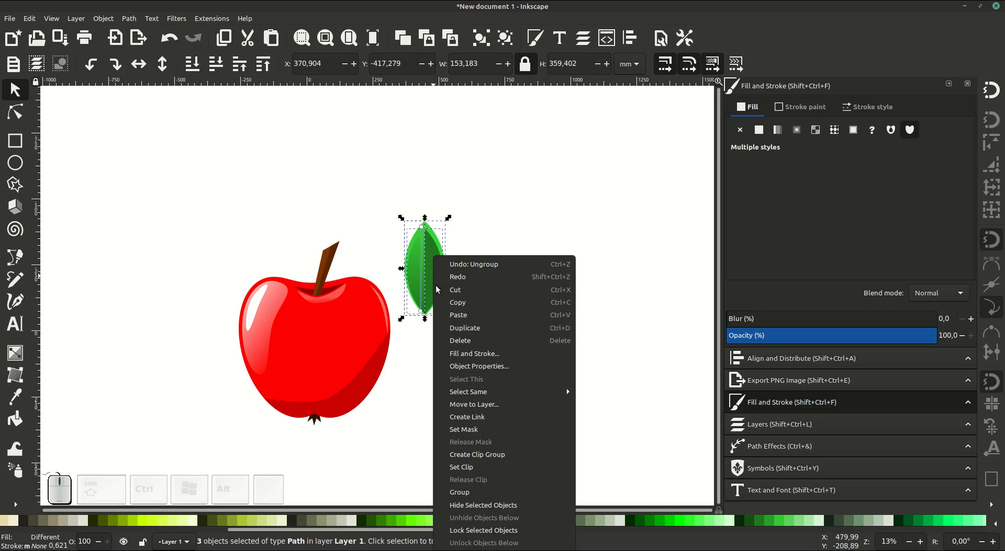
pyautogui.click(466, 494)
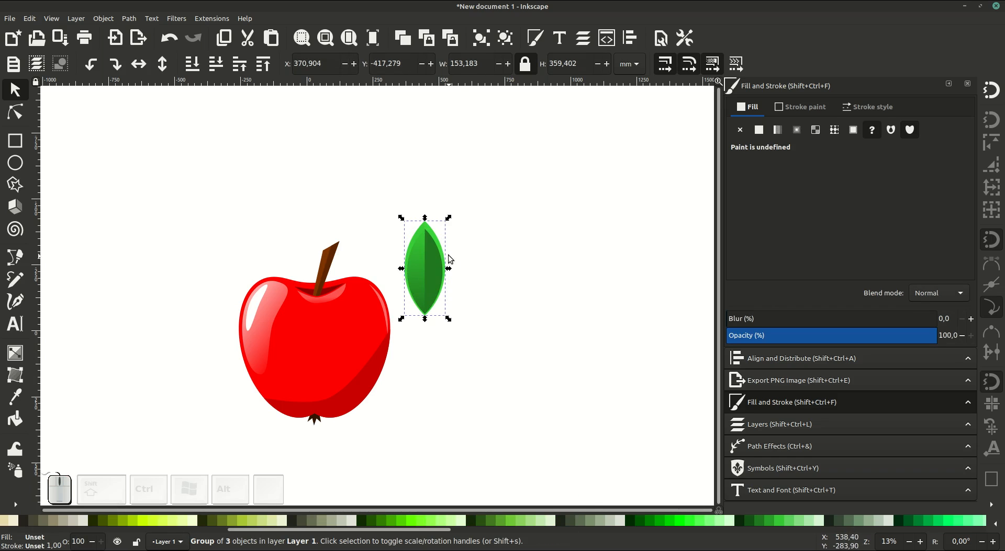
# - Rotate the leaf clockwise to span about 283 by 164 mm and place its lower tip against the stem's right side
pyautogui.click(434, 255)
pyautogui.moveTo(448, 219); pyautogui.dragTo(332, 224)
pyautogui.scroll(2, 441, 265)
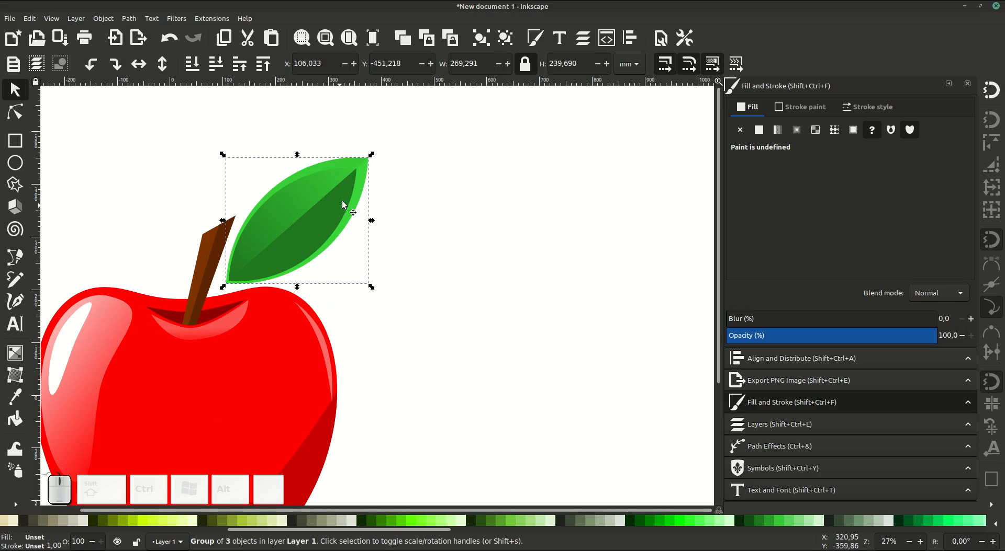
pyautogui.moveTo(371, 155); pyautogui.dragTo(309, 211)
# - Duplicate the leaf and move the copy to the upper left of the stem
pyautogui.rightClick(297, 218)
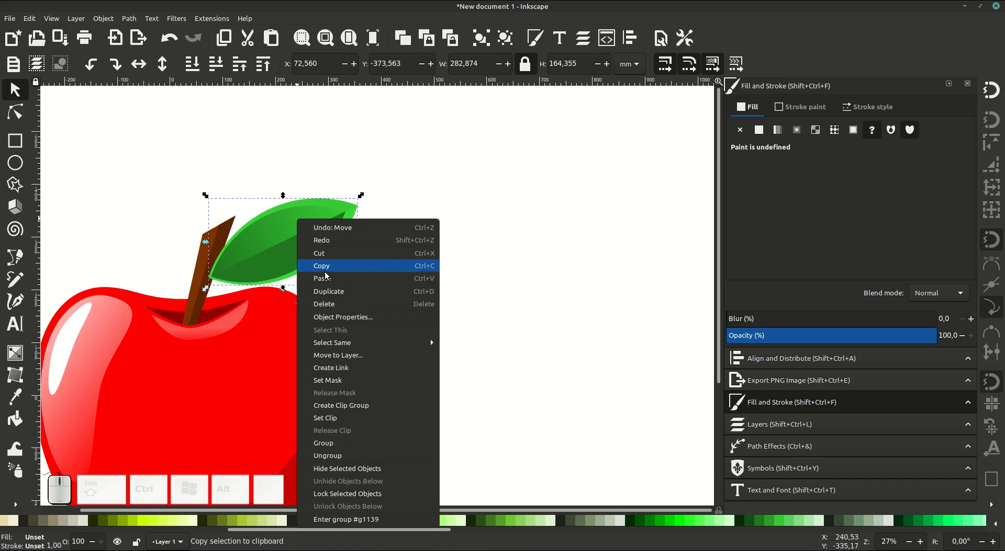
pyautogui.click(331, 296)
pyautogui.hscroll(-7, 460, 242)
pyautogui.moveTo(460, 242); pyautogui.dragTo(304, 193)
# - Rotate the leaf copy to point up-left, shrink it to about 141 by 149 mm, and place its lower tip at the stem's left side
pyautogui.click(308, 187)
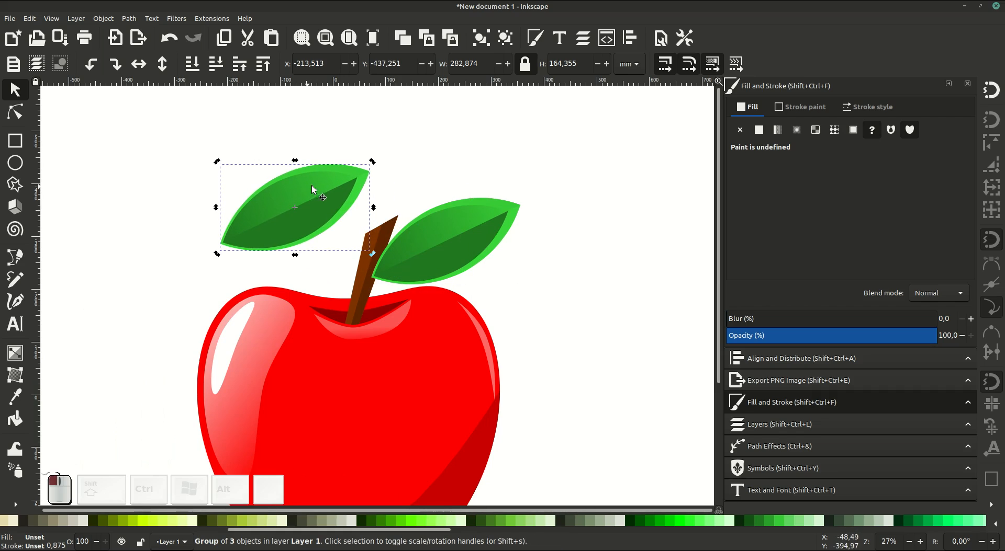
pyautogui.moveTo(370, 159); pyautogui.dragTo(269, 192)
pyautogui.click(258, 152)
pyautogui.click(287, 196)
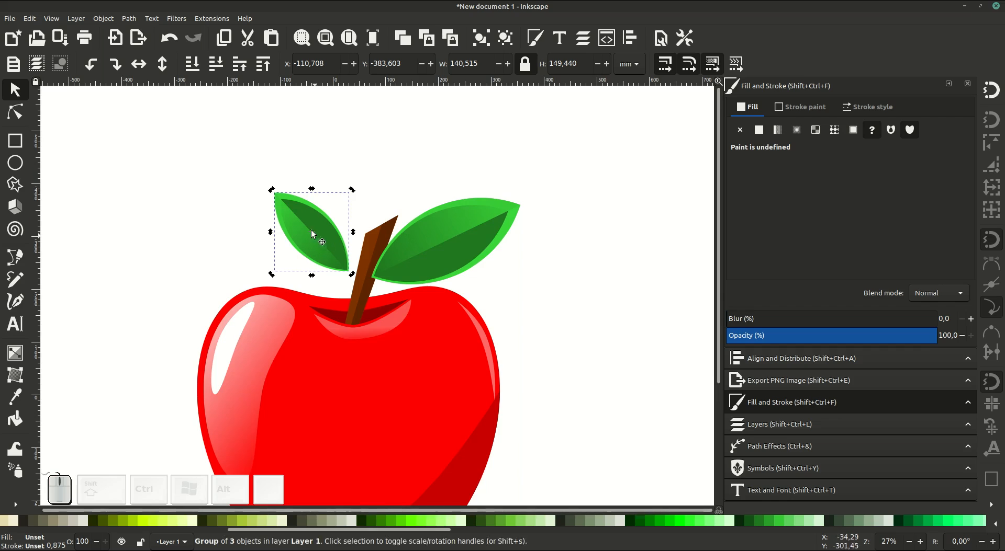
pyautogui.moveTo(312, 232); pyautogui.dragTo(286, 217)
# - Move the larger right leaf about 17 mm right and 13 mm up beside the stem
pyautogui.moveTo(384, 204); pyautogui.dragTo(391, 201)
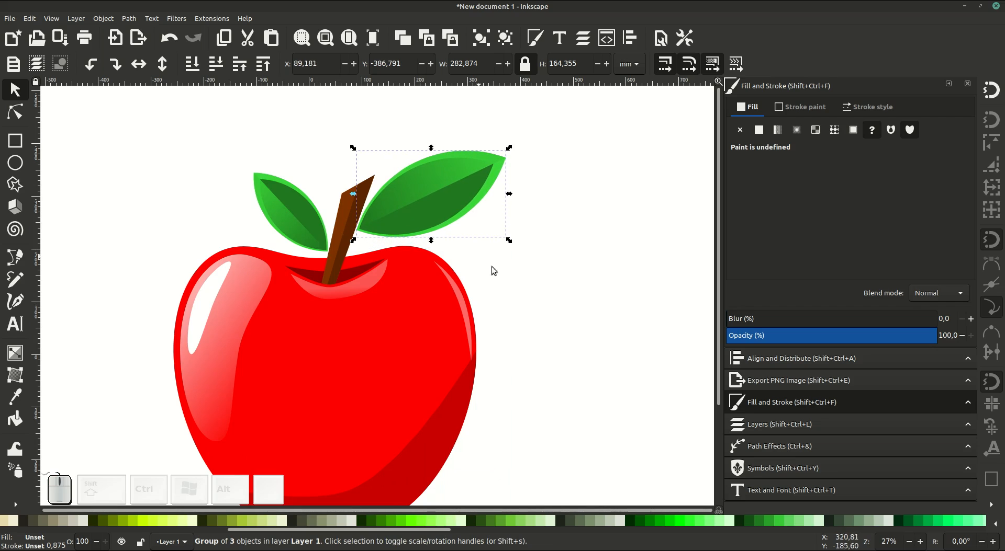
pyautogui.click(509, 275)
pyautogui.moveTo(492, 294); pyautogui.dragTo(509, 239)
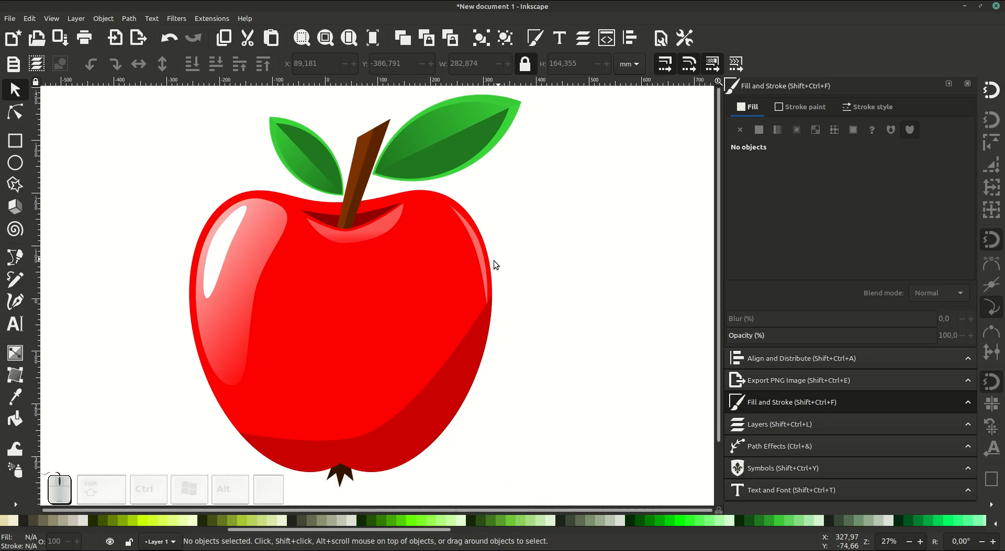
# - Draw a circle with a radius of about 232 mm on the empty canvas left of the apple
pyautogui.scroll(-2, 492, 269)
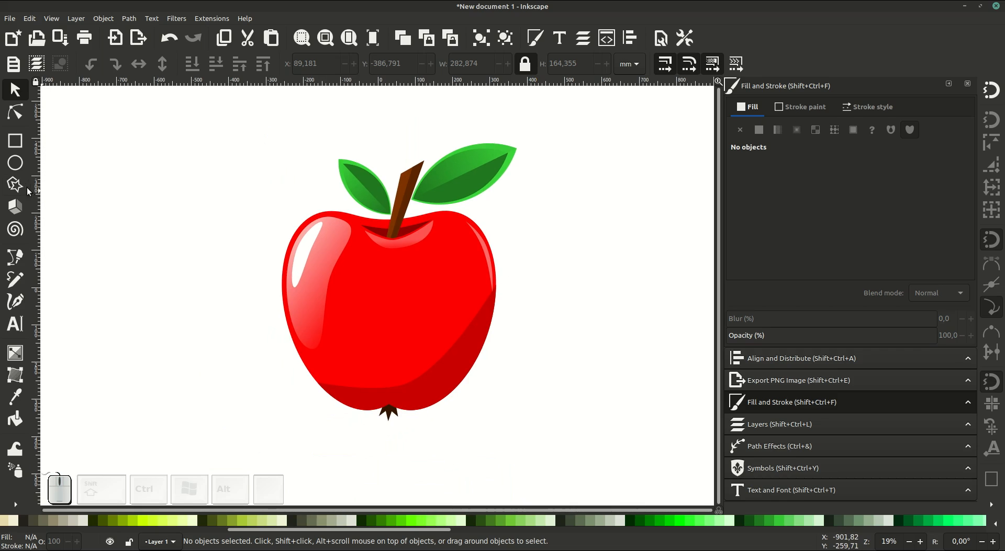
pyautogui.click(17, 165)
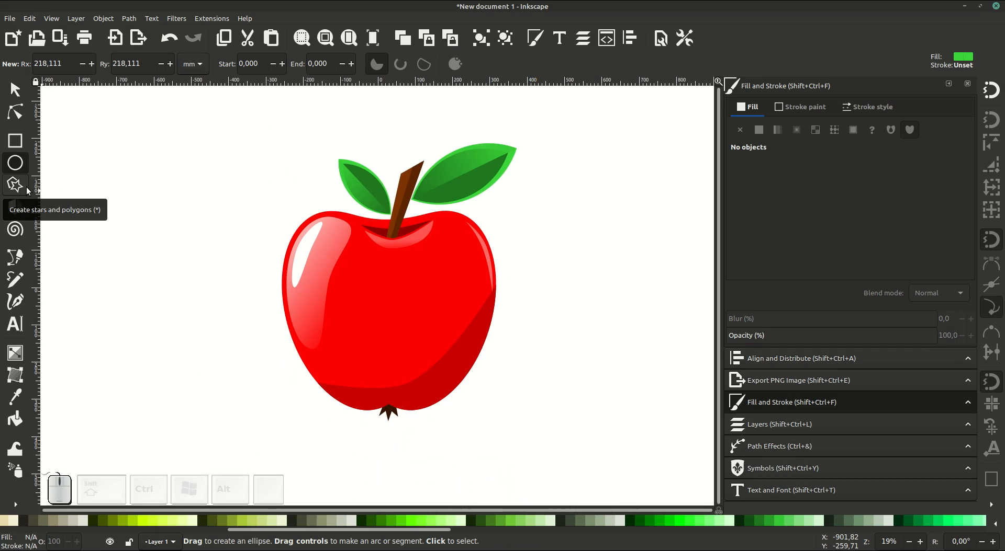
pyautogui.moveTo(66, 185); pyautogui.dragTo(246, 359)
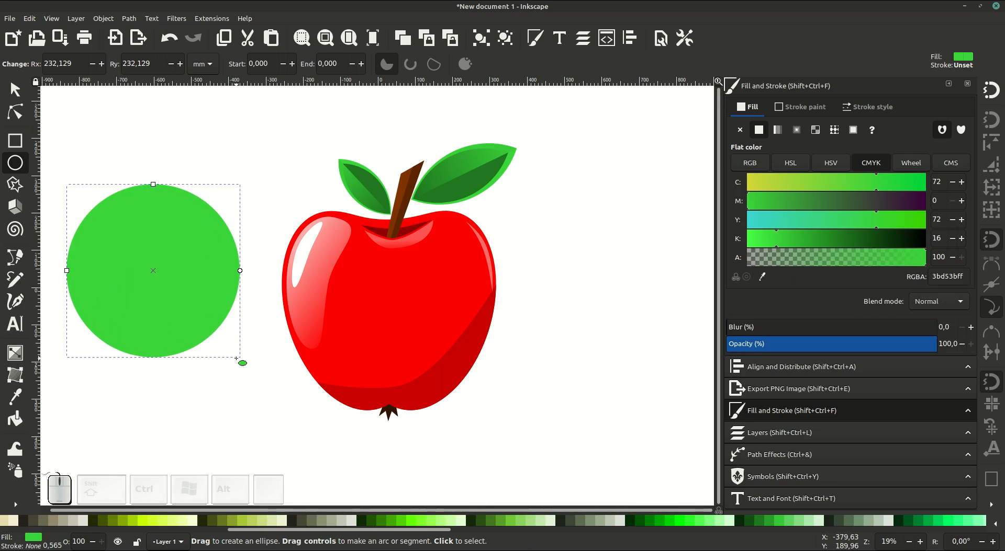
# - Fill the circle with a radial gradient fading from black at the centre to transparent at the edge
pyautogui.press('s')
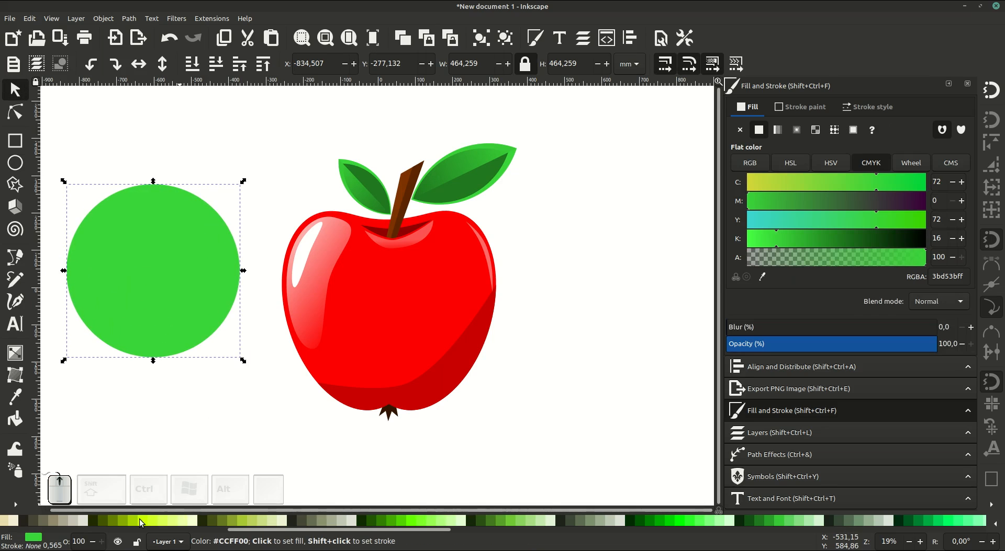
pyautogui.scroll(10, 79, 521)
pyautogui.click(16, 521)
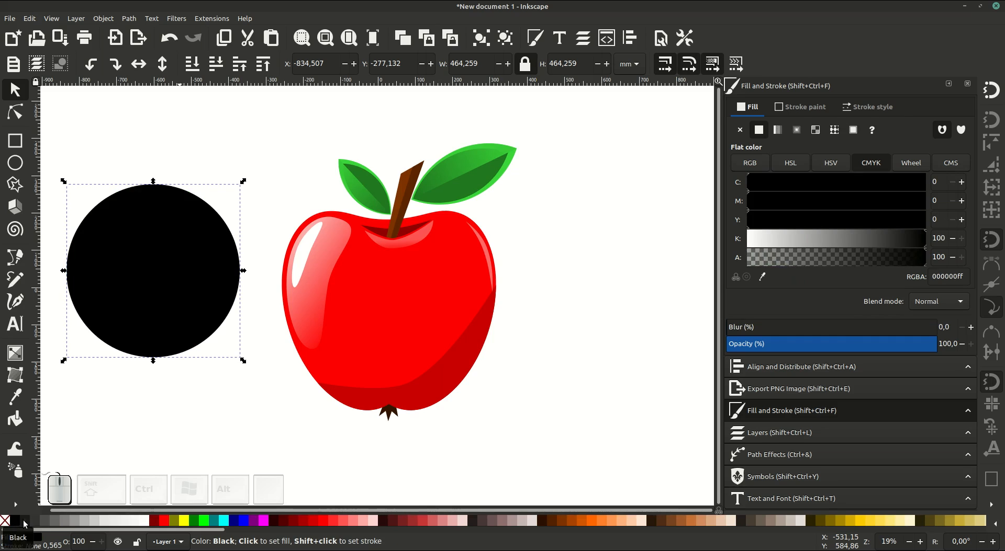
pyautogui.click(797, 134)
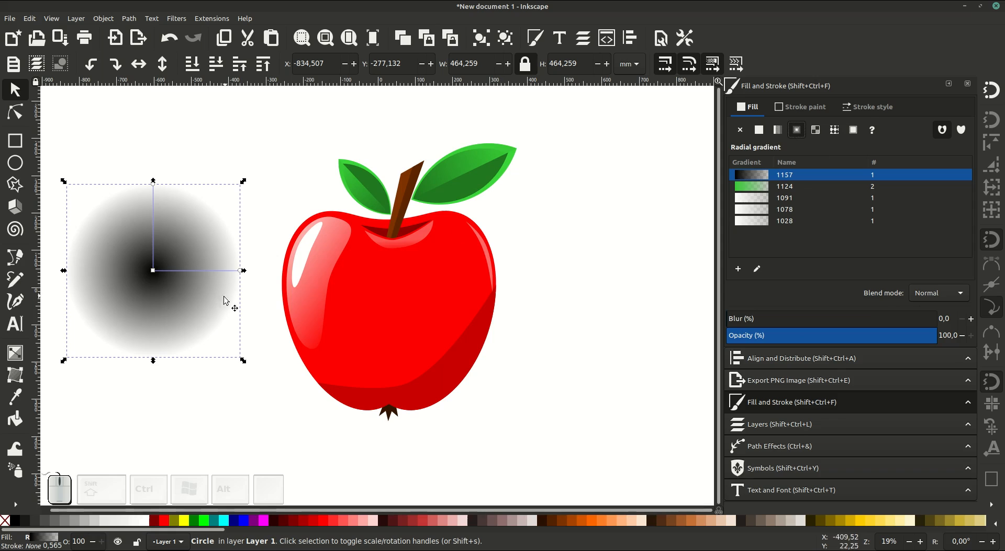
# - Flatten the gradient circle into a shadow ellipse about 603 by 74 mm and centre it behind the apple's base
pyautogui.moveTo(153, 360); pyautogui.dragTo(155, 218)
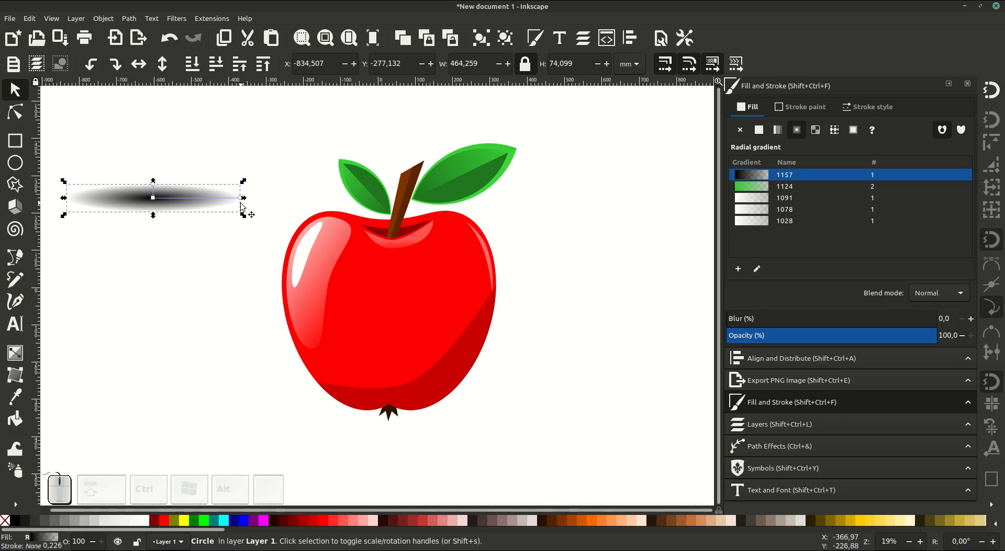
pyautogui.moveTo(241, 202); pyautogui.dragTo(278, 201)
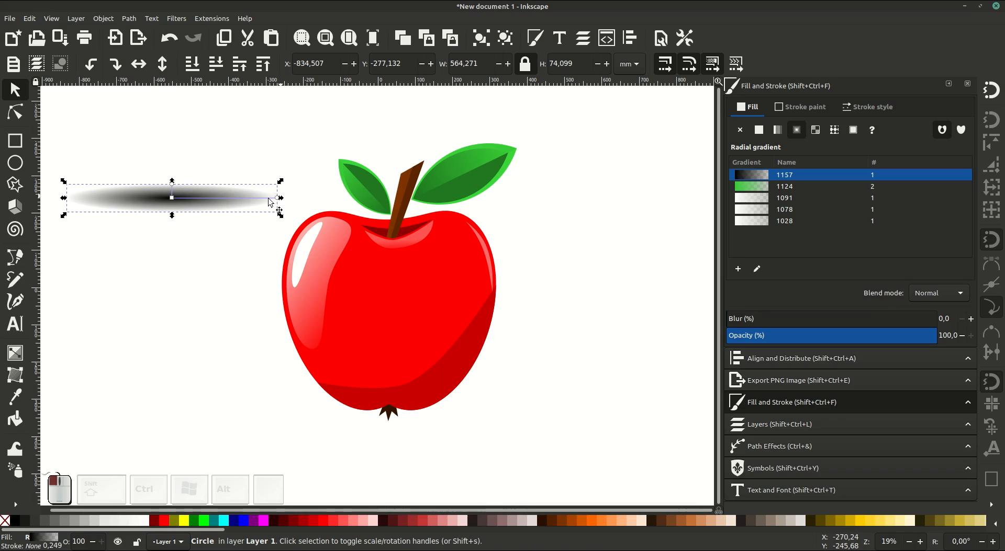
pyautogui.moveTo(212, 207); pyautogui.dragTo(419, 421)
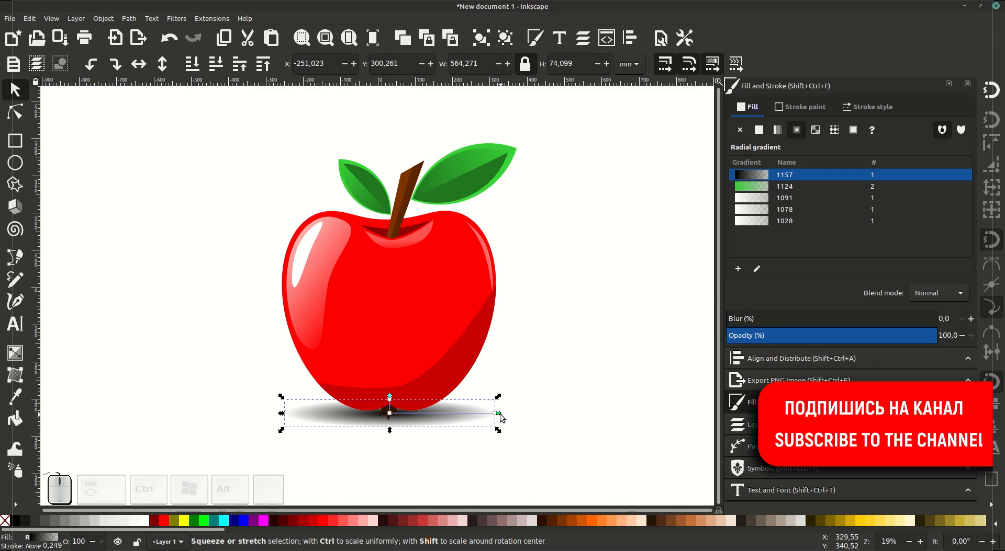
pyautogui.moveTo(501, 416); pyautogui.dragTo(508, 419)
pyautogui.click(472, 453)
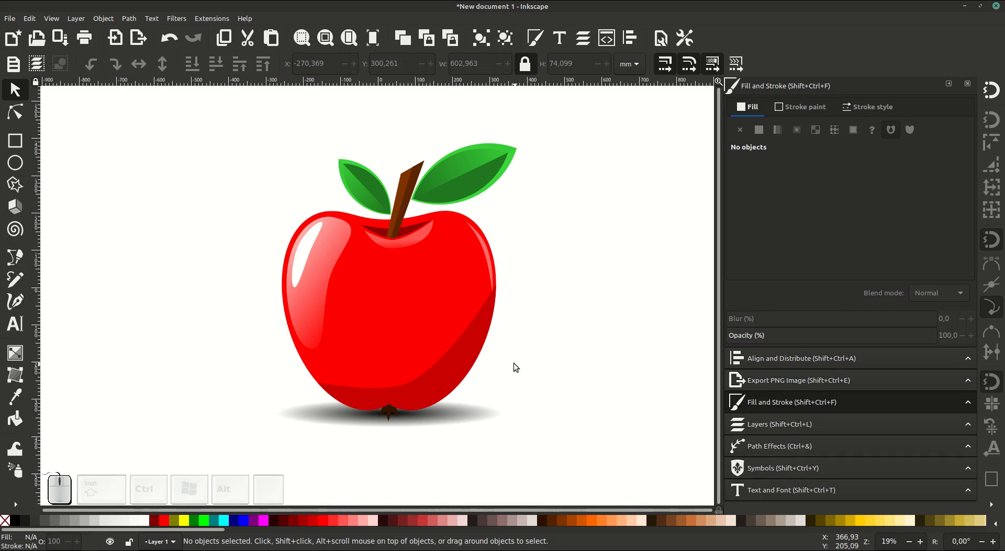
pyautogui.moveTo(505, 365); pyautogui.dragTo(489, 377)
pyautogui.click(378, 379)
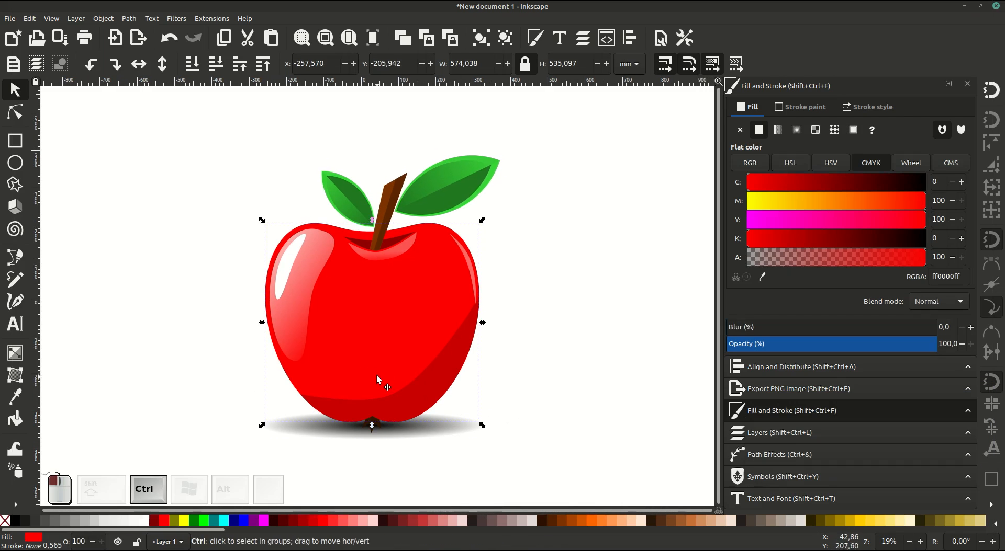
pyautogui.moveTo(378, 379); pyautogui.dragTo(379, 374)
pyautogui.hotkey('ctrl', 'z')
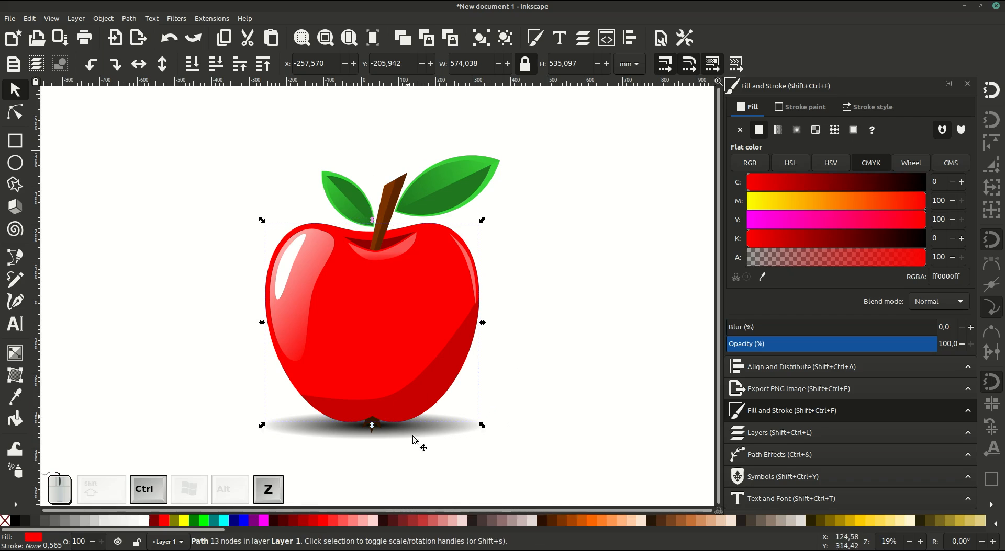
# - Move the shadow ellipse straight down about 4 mm under the apple and deselect it
pyautogui.click(414, 441)
pyautogui.click(414, 435)
pyautogui.moveTo(413, 434); pyautogui.dragTo(415, 442)
pyautogui.click(411, 457)
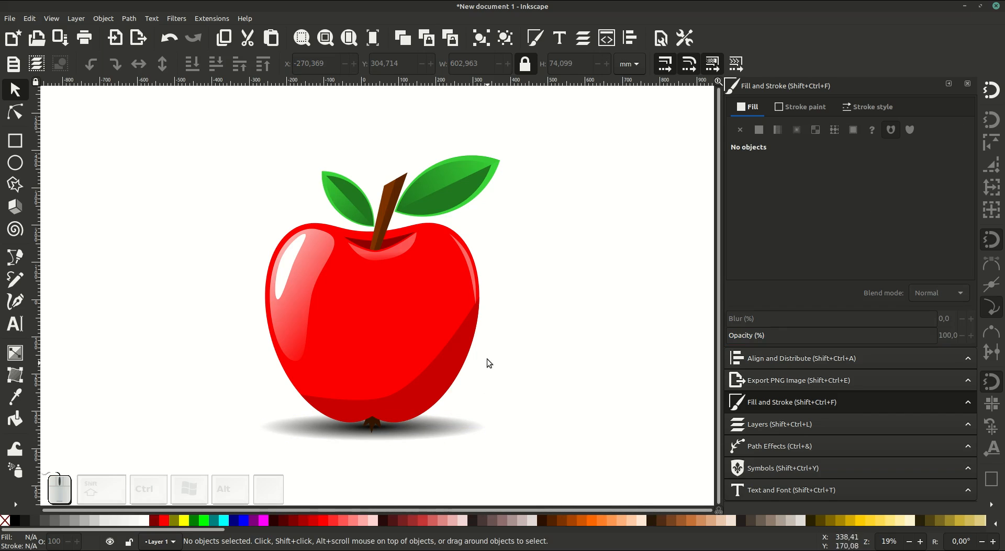
pyautogui.moveTo(492, 361); pyautogui.dragTo(569, 332)
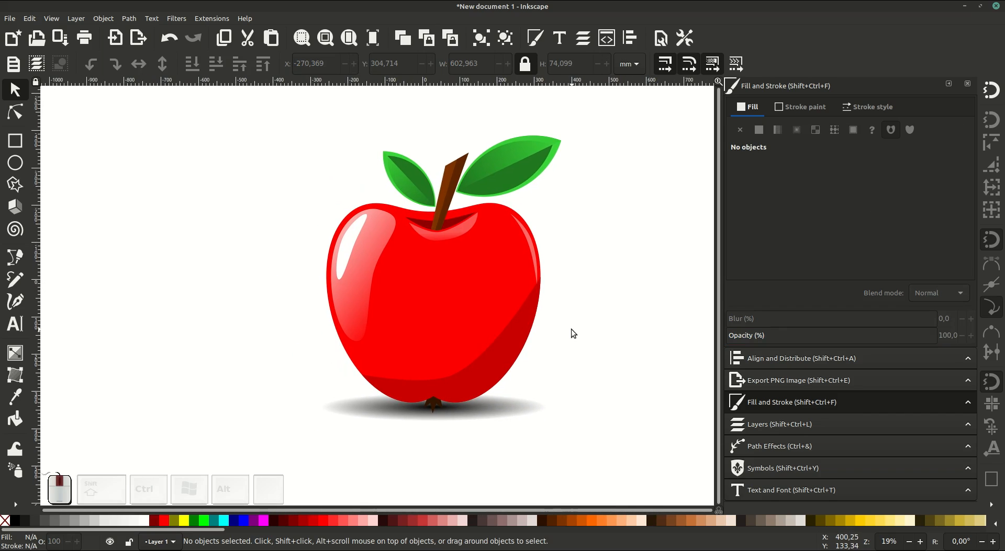